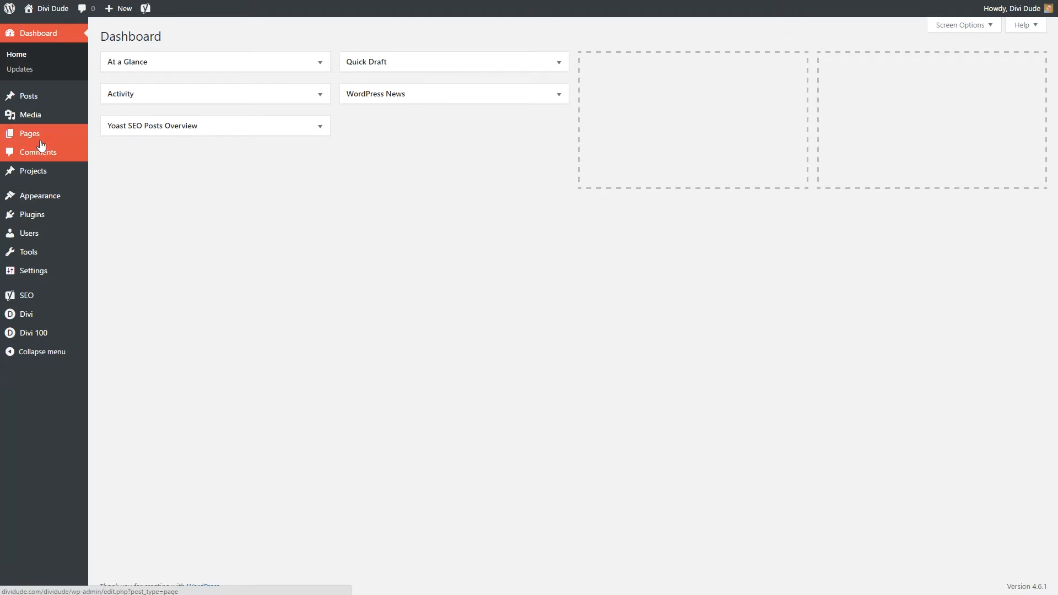
Open the Divi Theme Options and set the purple swatch of the default color palette to #442b00
{"action": "mouse_move", "coordinate": [26, 316]}
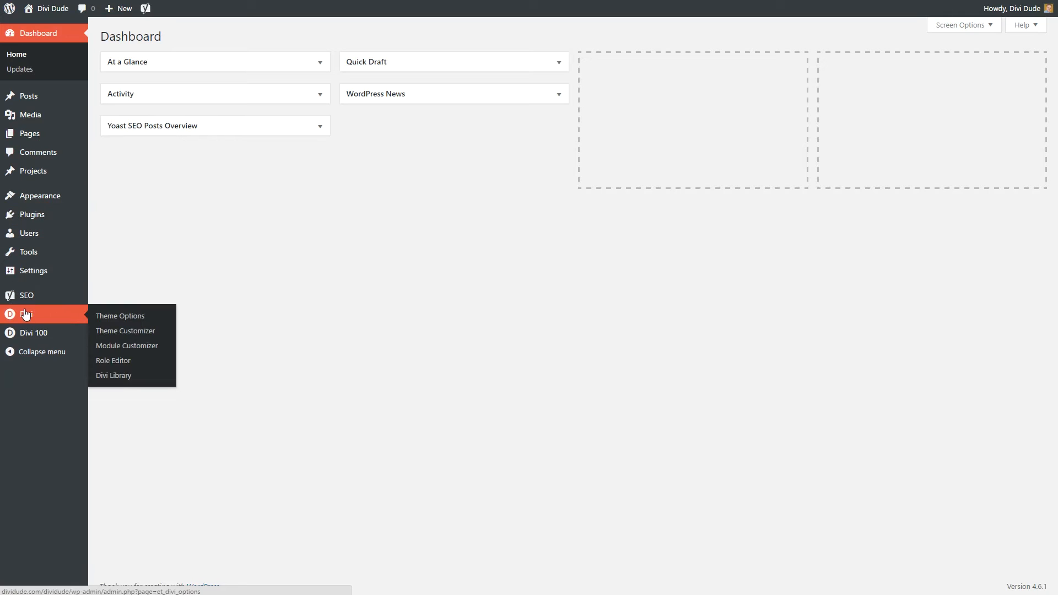
{"action": "left_click", "coordinate": [140, 316]}
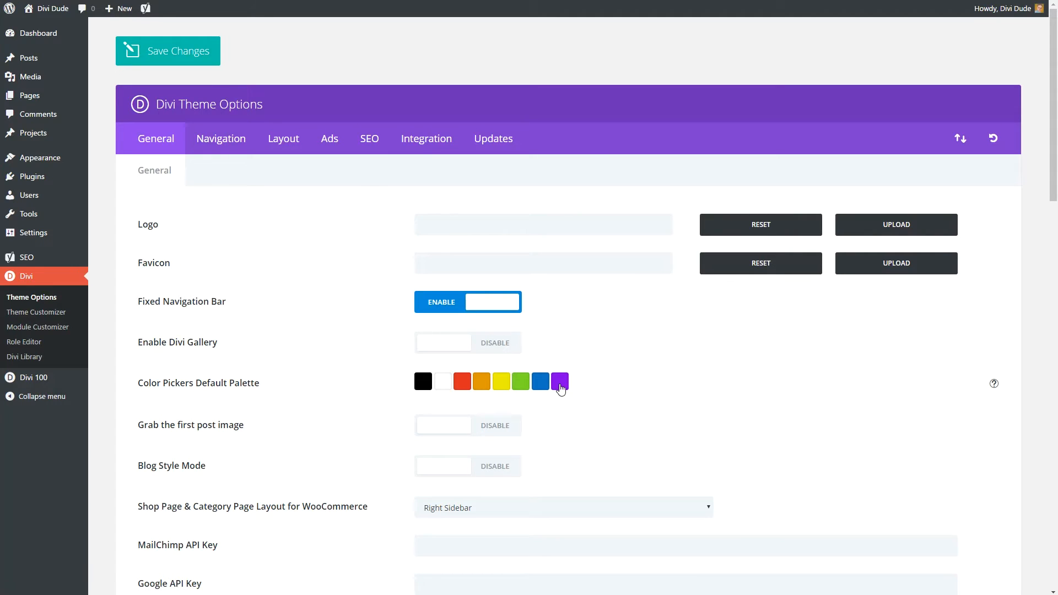
{"action": "left_click", "coordinate": [560, 383]}
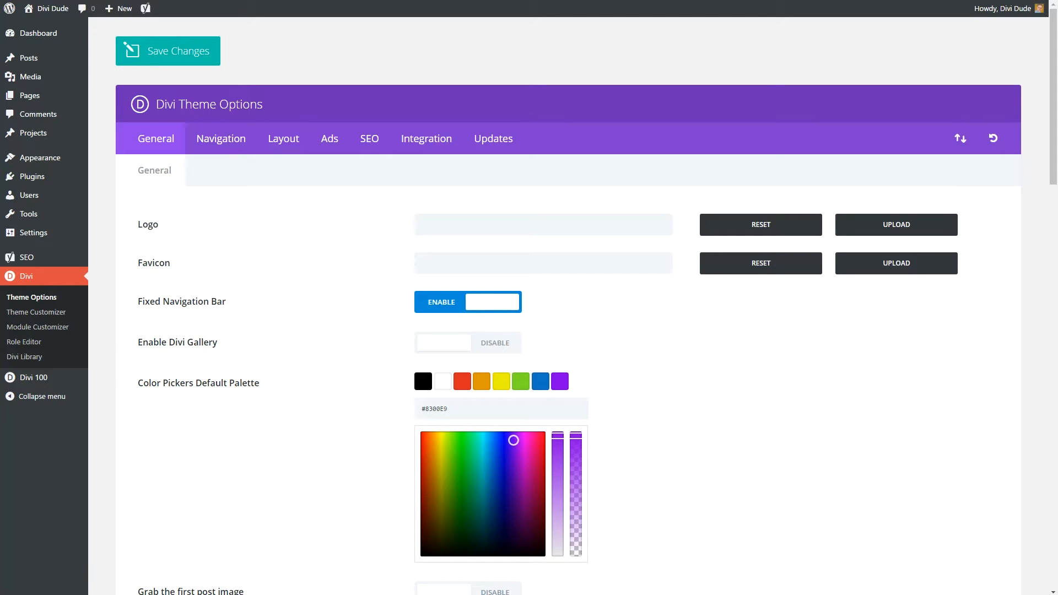
{"action": "left_click_drag", "start_coordinate": [470, 413], "coordinate": [397, 414]}
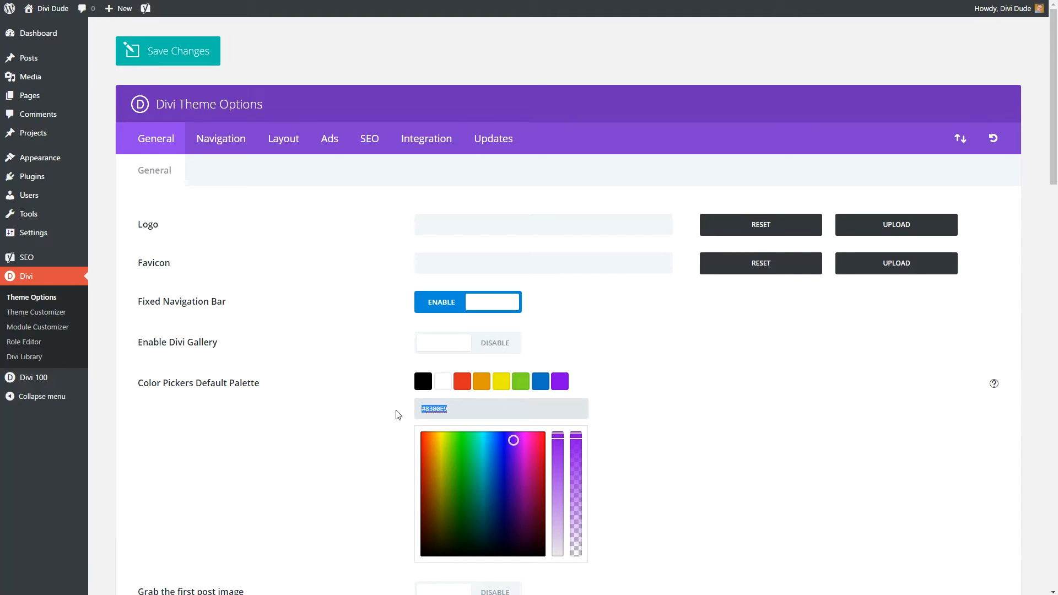
{"action": "type", "text": "#442b00"}
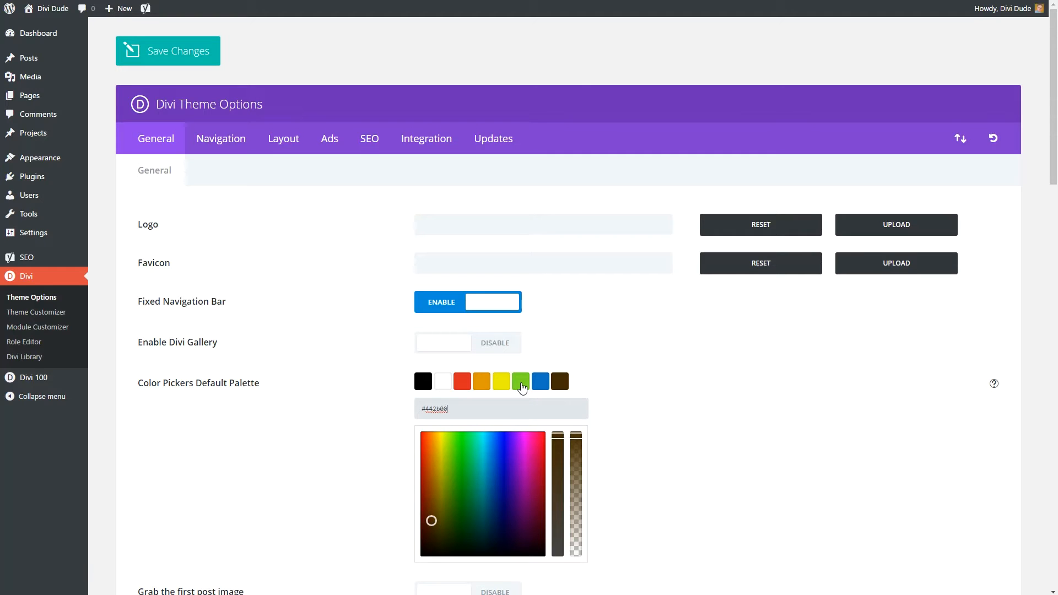
Set the green swatch of the default color palette to #32952d
{"action": "left_click", "coordinate": [520, 383]}
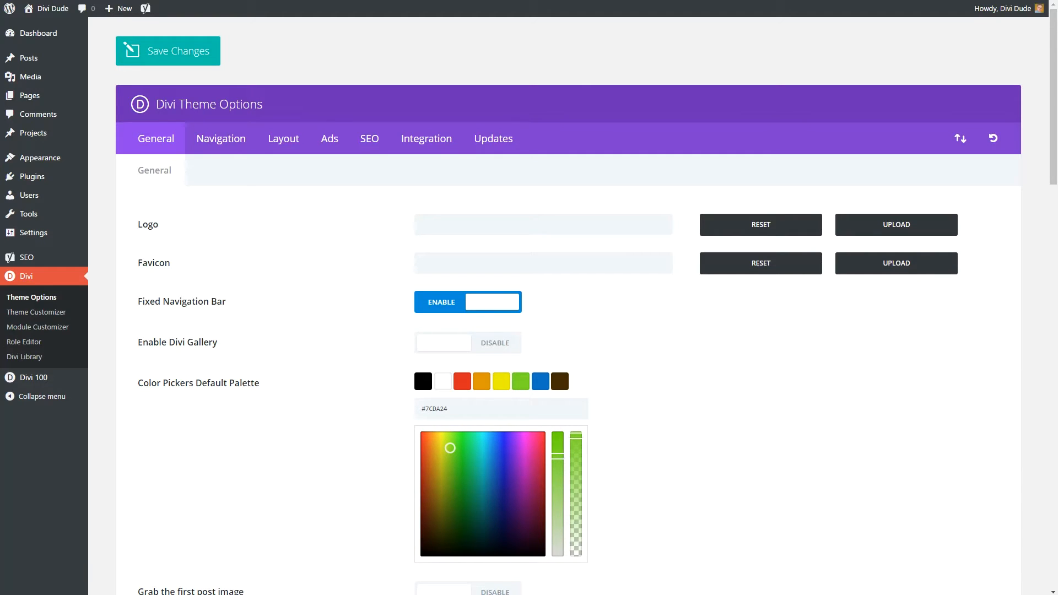
{"action": "left_click_drag", "start_coordinate": [479, 409], "coordinate": [384, 414]}
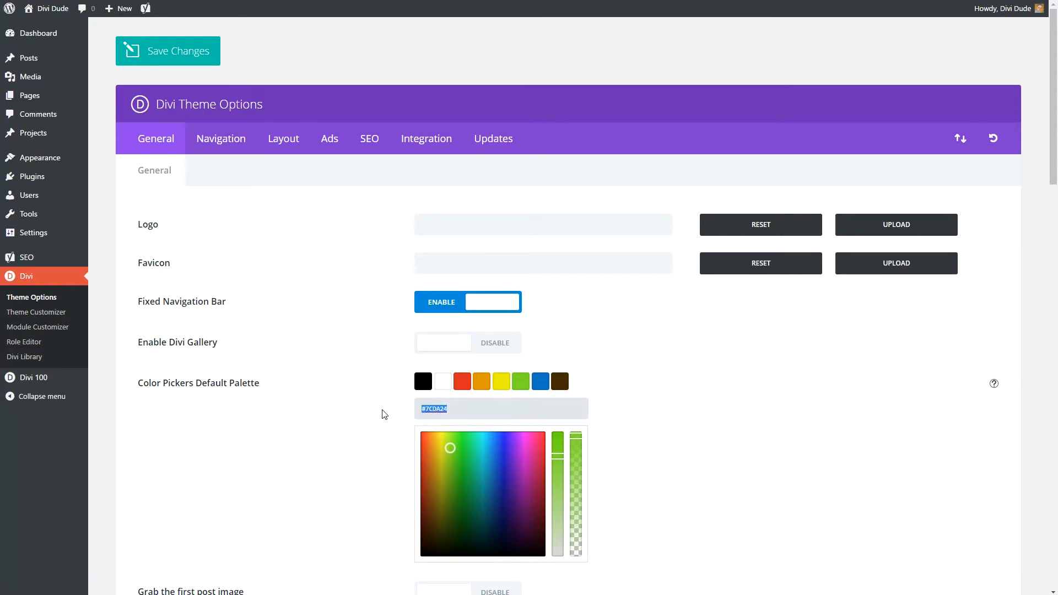
{"action": "type", "text": "#32952d"}
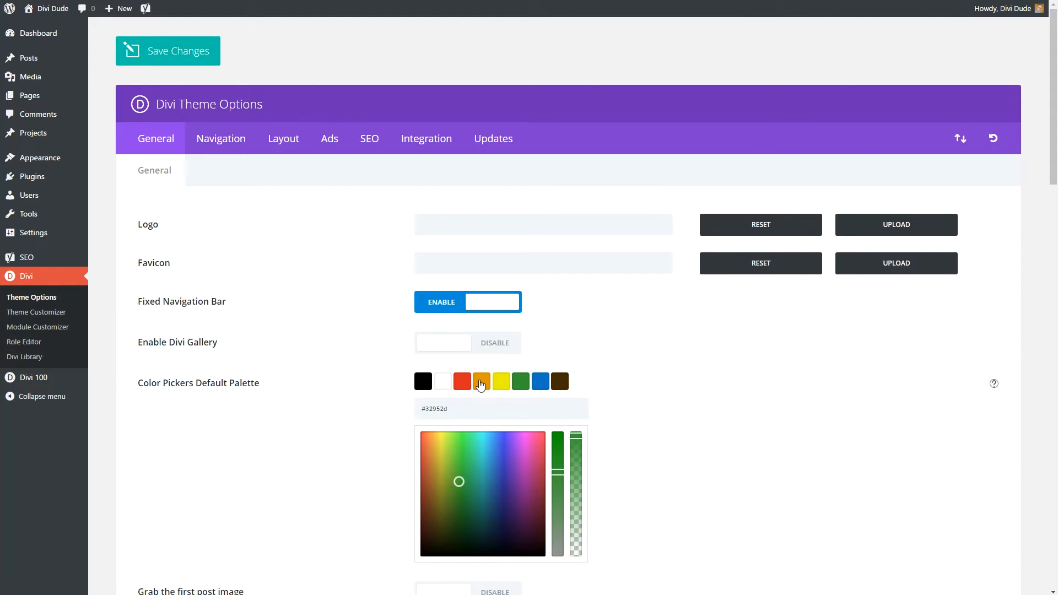
Set the orange swatch of the default color palette to #fe8727 and save the theme options
{"action": "left_click", "coordinate": [481, 385]}
{"action": "left_click_drag", "start_coordinate": [451, 408], "coordinate": [399, 411]}
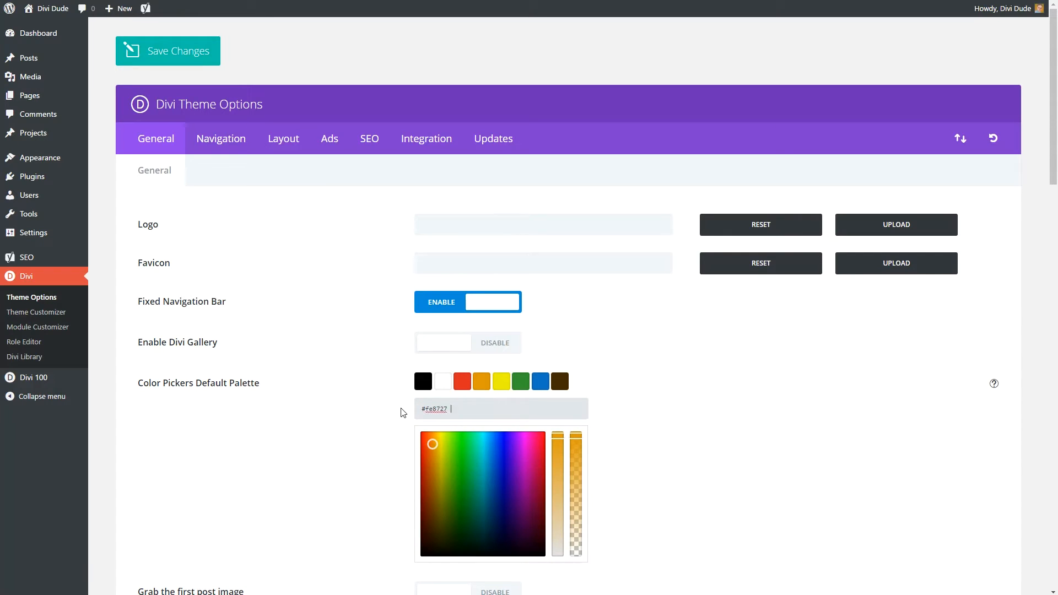
{"action": "key", "text": "BackSpace"}
{"action": "type", "text": "7"}
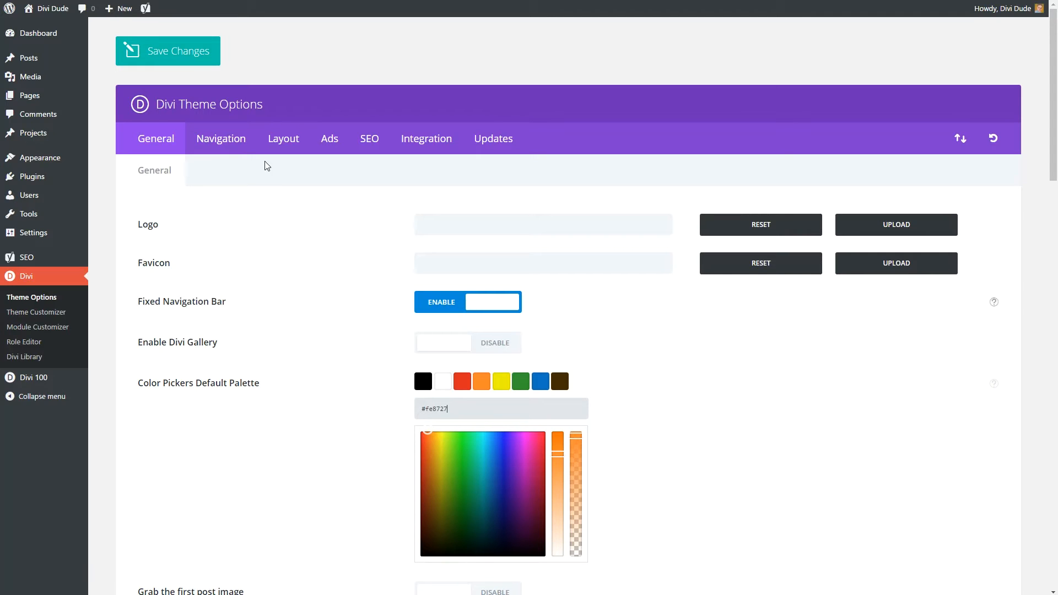
{"action": "left_click", "coordinate": [201, 48]}
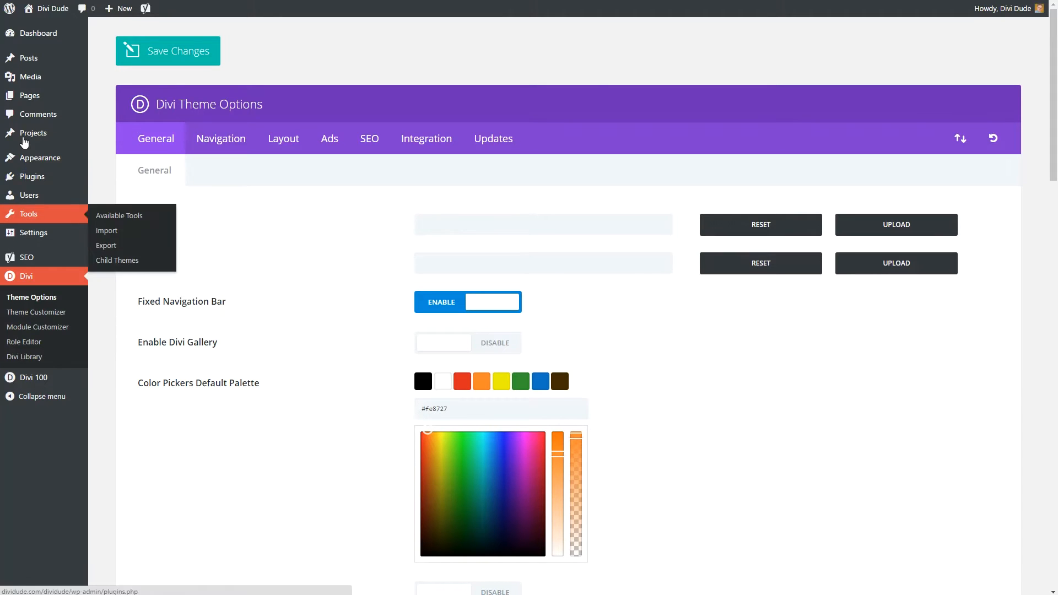
Add a new page titled Home and enable the Divi Builder for it
{"action": "left_click", "coordinate": [30, 95]}
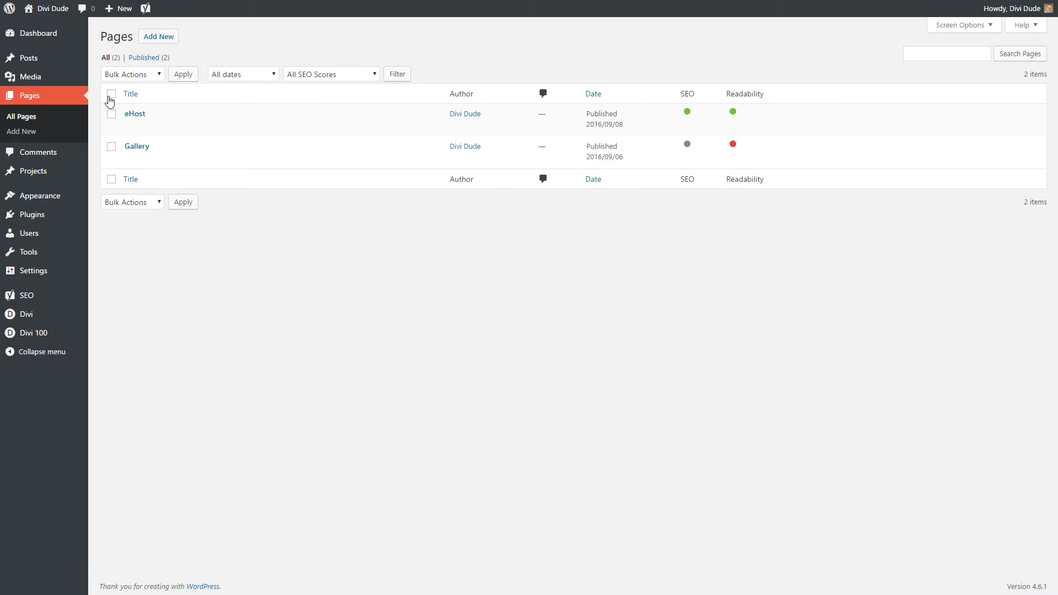
{"action": "left_click", "coordinate": [160, 39]}
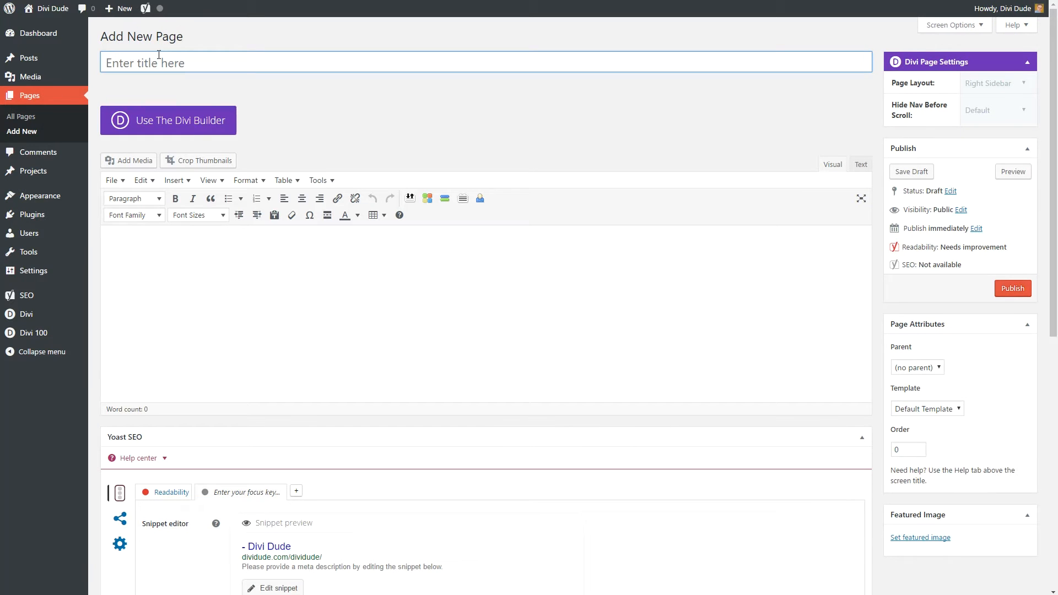
{"action": "type", "text": "Home"}
{"action": "left_click", "coordinate": [182, 123]}
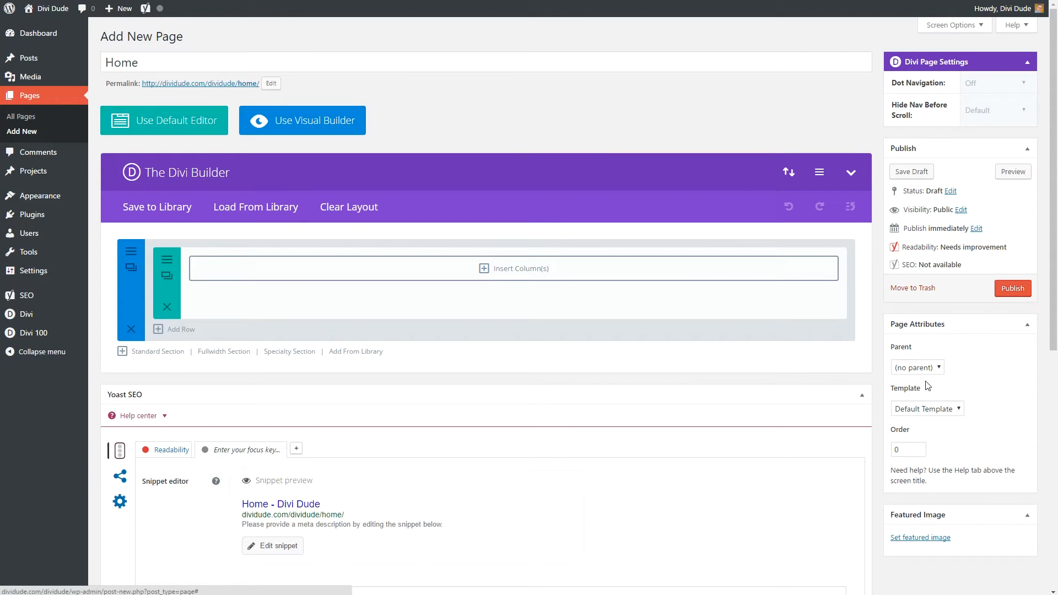
Set the page template to Blank Page and open the page in the Visual Builder
{"action": "left_click", "coordinate": [934, 411]}
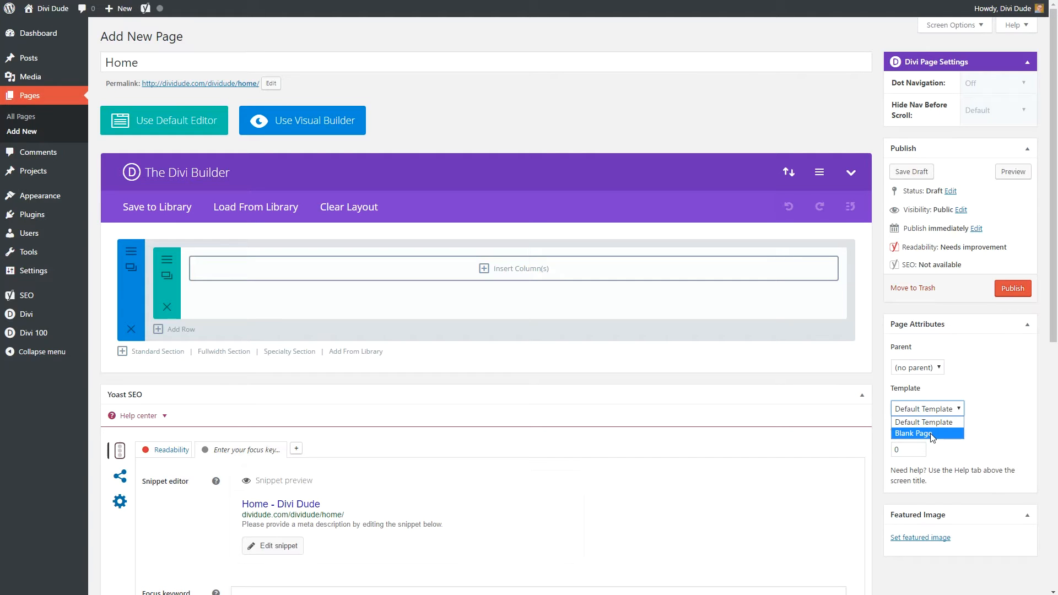
{"action": "left_click", "coordinate": [930, 434]}
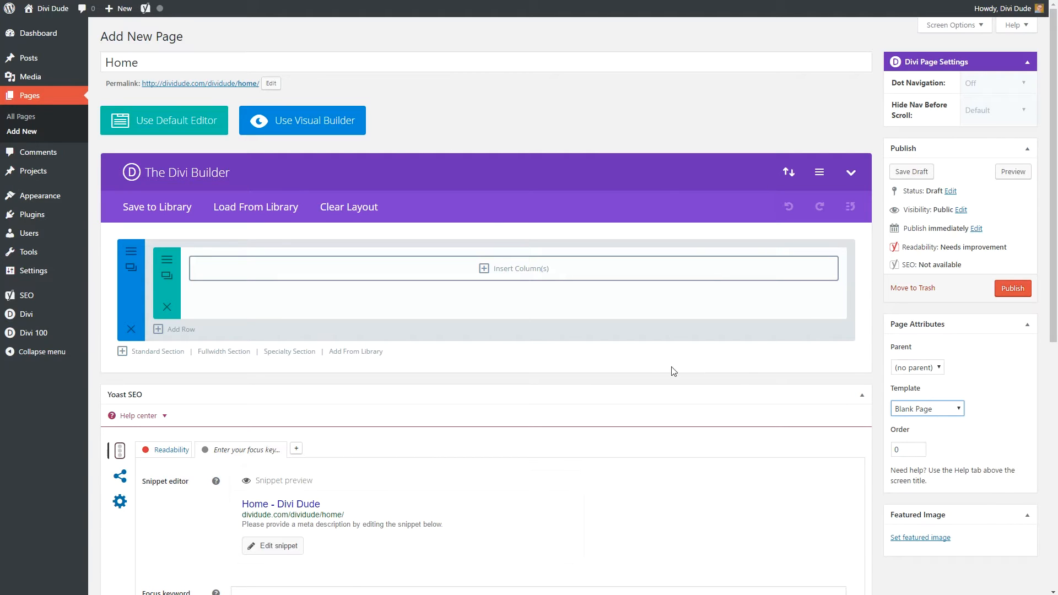
{"action": "left_click", "coordinate": [309, 121]}
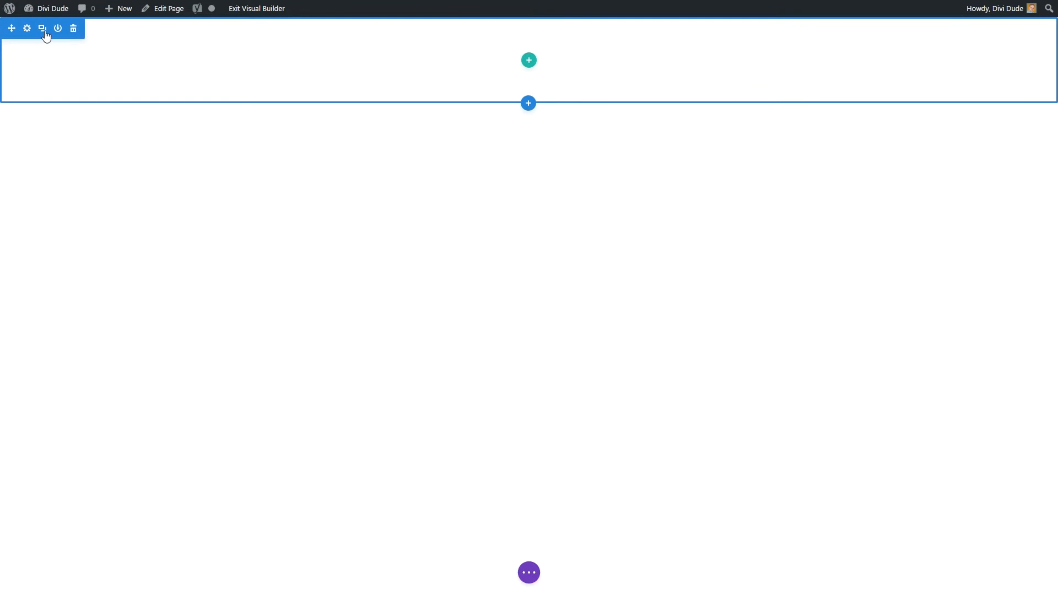
Insert a one-third/two-thirds row in the empty section and add an Image module to its narrow column
{"action": "left_click", "coordinate": [532, 63]}
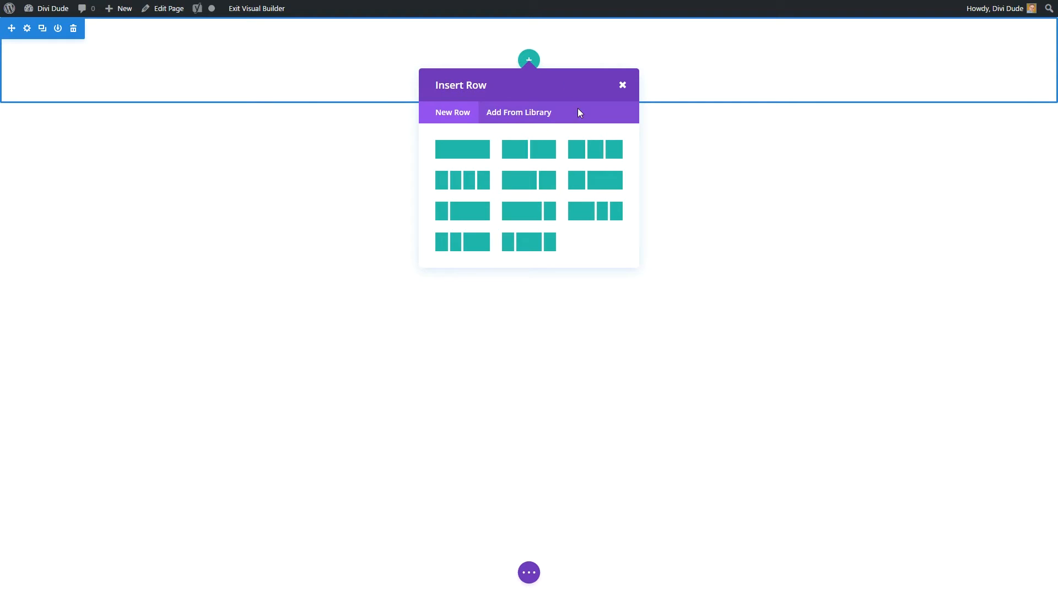
{"action": "left_click", "coordinate": [603, 189]}
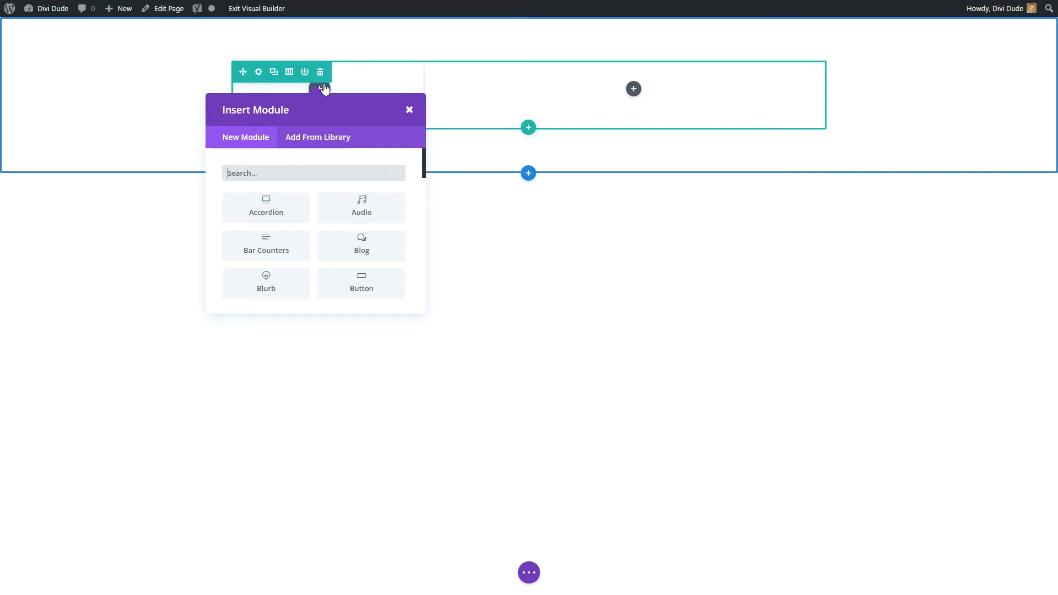
{"action": "left_click", "coordinate": [291, 172]}
{"action": "type", "text": "image"}
{"action": "left_click", "coordinate": [288, 210]}
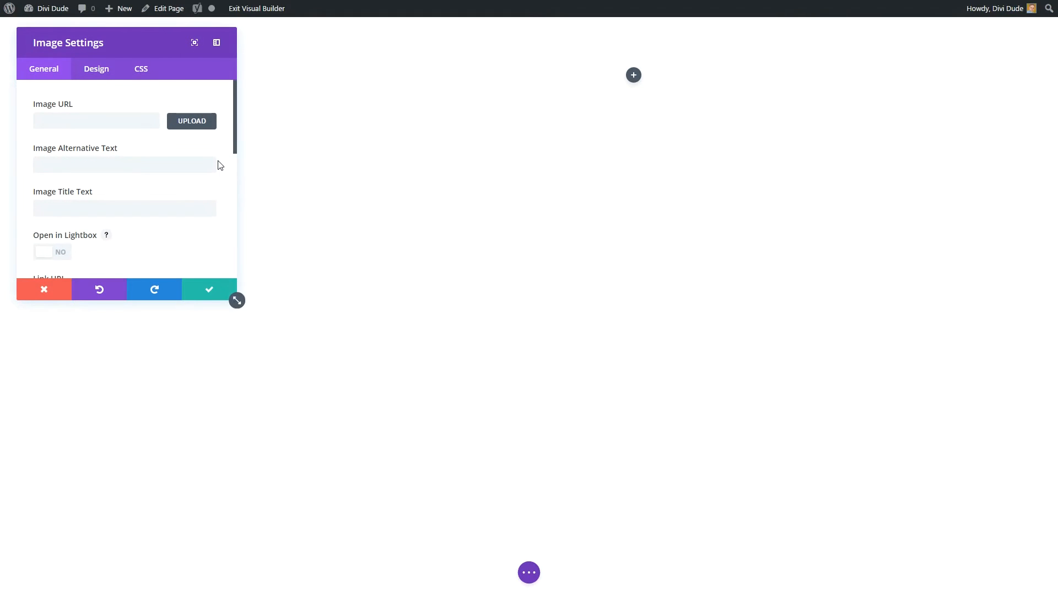
Upload the file diviDude_characture_1 as the picture for the Image module
{"action": "left_click", "coordinate": [199, 128]}
{"action": "left_click", "coordinate": [61, 55]}
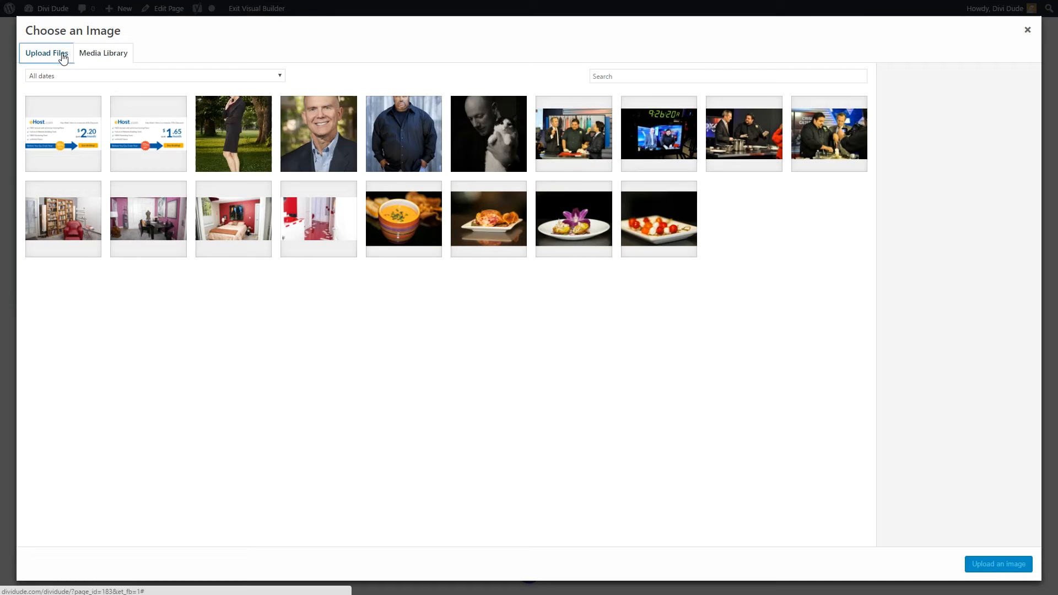
{"action": "left_click", "coordinate": [544, 275]}
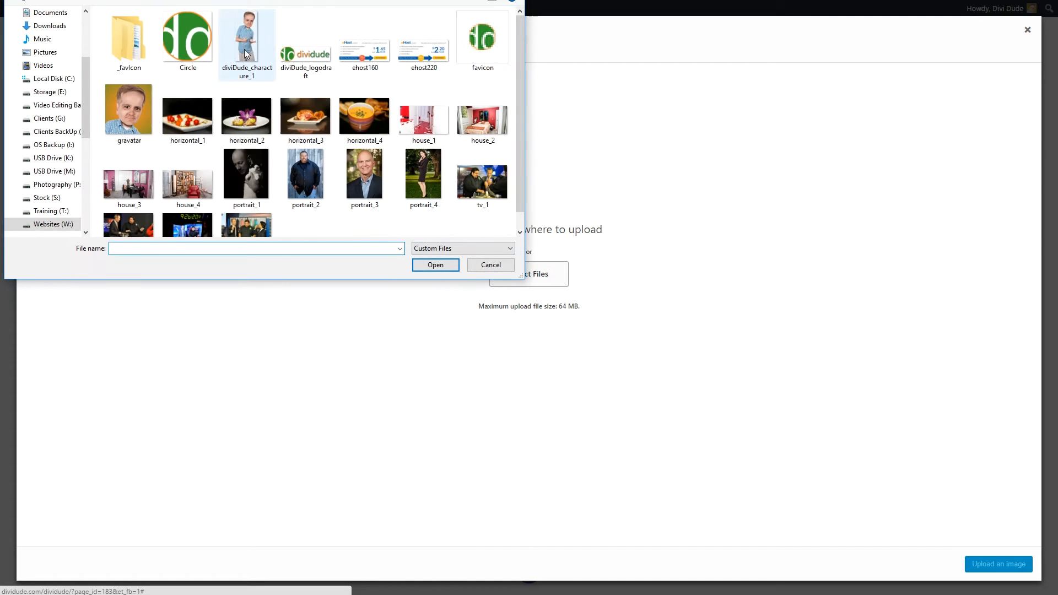
{"action": "left_click", "coordinate": [249, 32]}
{"action": "left_click", "coordinate": [439, 265]}
Title the uploaded picture "Divi Dude Characture" and insert it into the Image module
{"action": "left_click", "coordinate": [980, 257]}
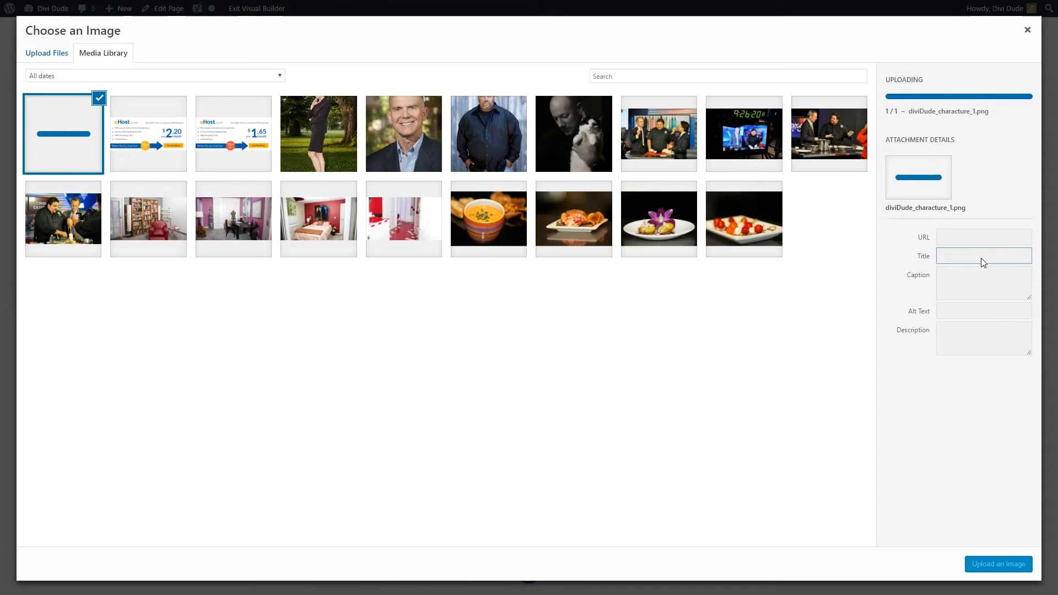
{"action": "left_click_drag", "start_coordinate": [1009, 208], "coordinate": [892, 219]}
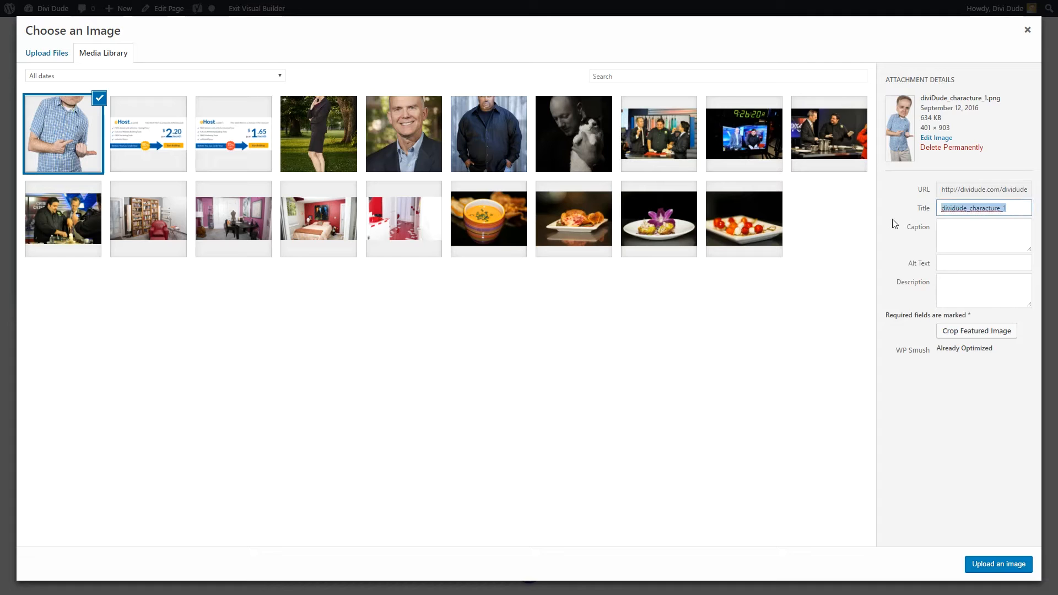
{"action": "type", "text": "Divi Du"}
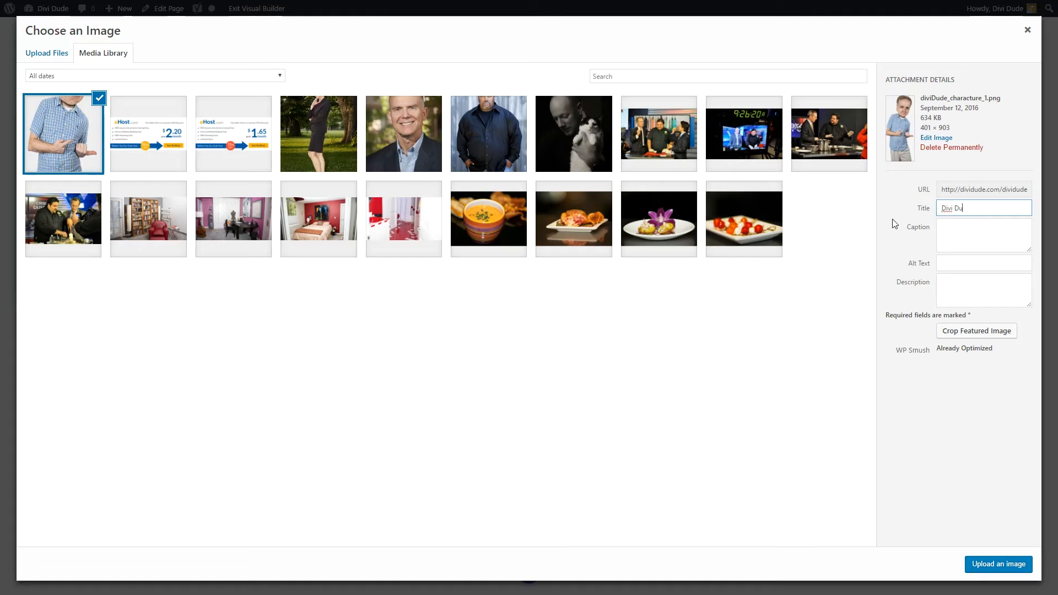
{"action": "type", "text": "de Characture"}
{"action": "left_click", "coordinate": [994, 568]}
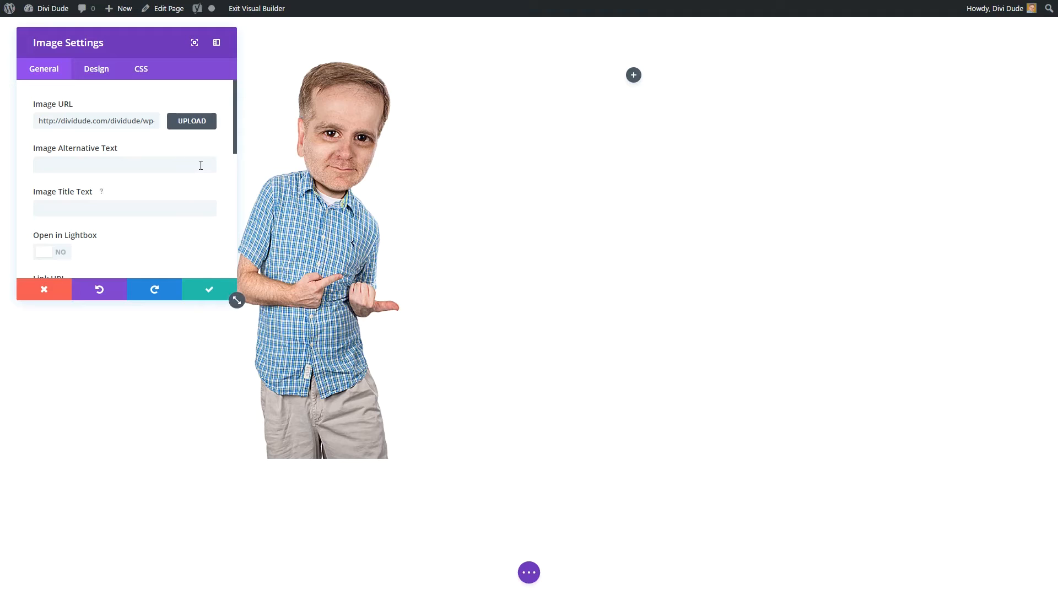
Set both the image's alternative text and its title text to "Divi Dude"
{"action": "left_click", "coordinate": [200, 165]}
{"action": "type", "text": "Div"}
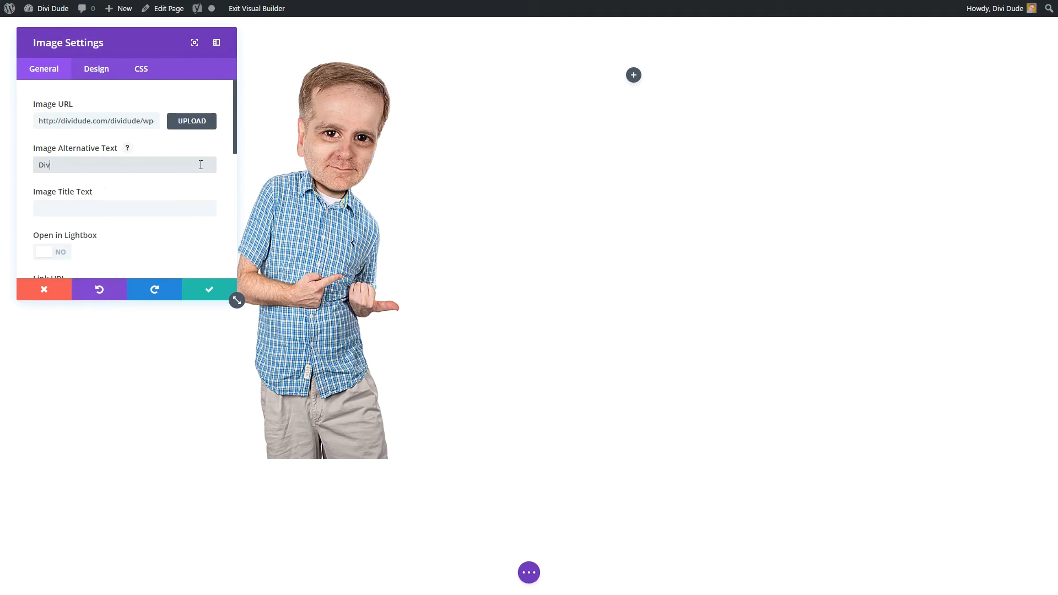
{"action": "type", "text": "i Dude"}
{"action": "left_click", "coordinate": [191, 215]}
{"action": "type", "text": "Divi"}
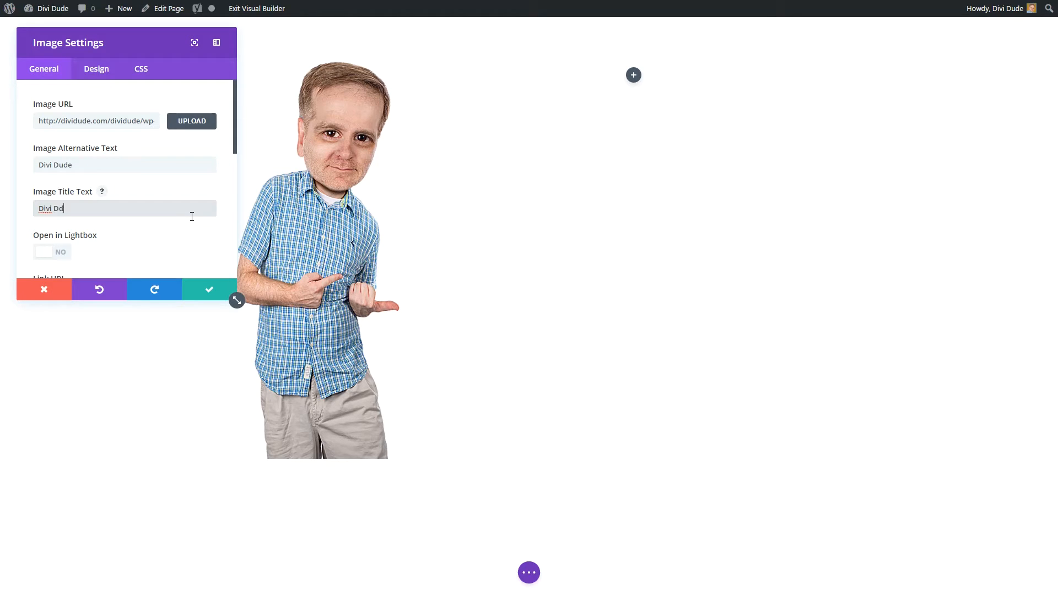
{"action": "type", "text": "ud"}
Set the image's animation to No Animation
{"action": "scroll", "coordinate": [94, 215], "scroll_direction": "down", "scroll_amount": 2}
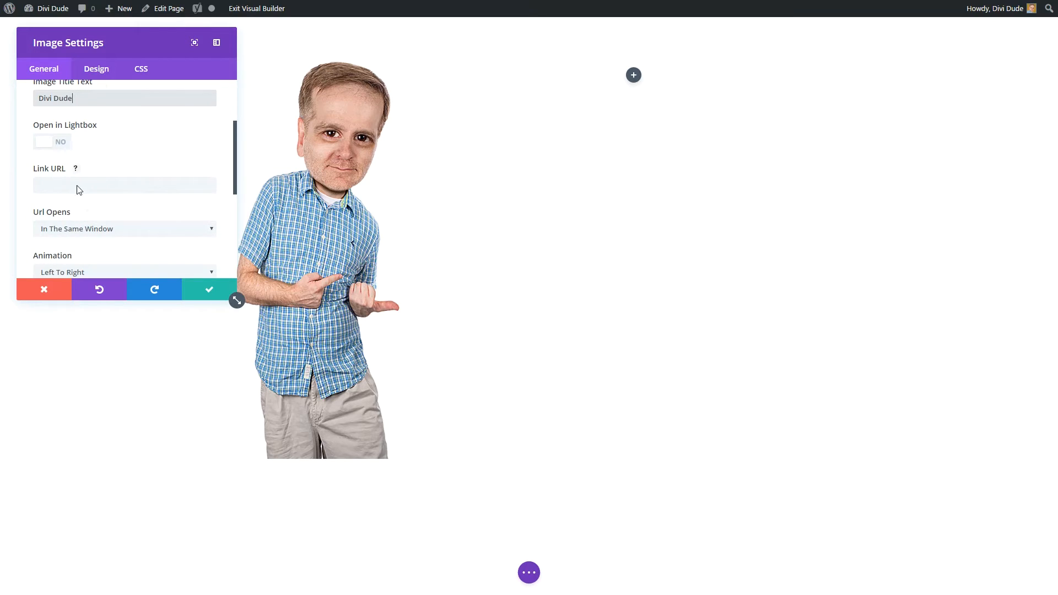
{"action": "scroll", "coordinate": [80, 160], "scroll_direction": "down", "scroll_amount": 1}
{"action": "scroll", "coordinate": [132, 179], "scroll_direction": "down", "scroll_amount": 2}
{"action": "left_click", "coordinate": [118, 108]}
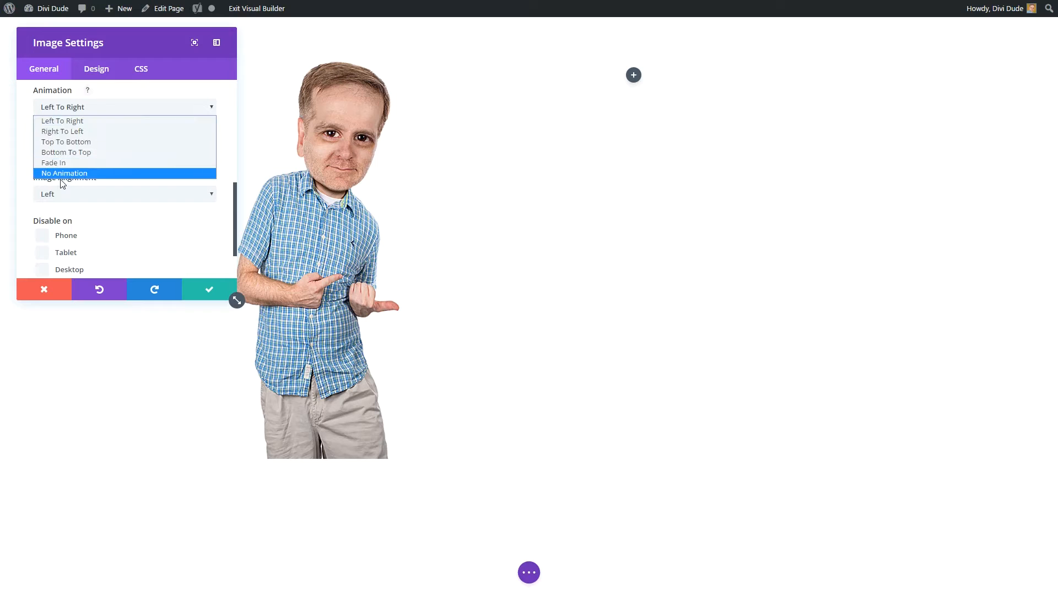
{"action": "left_click", "coordinate": [119, 173]}
{"action": "scroll", "coordinate": [118, 175], "scroll_direction": "up", "scroll_amount": 3}
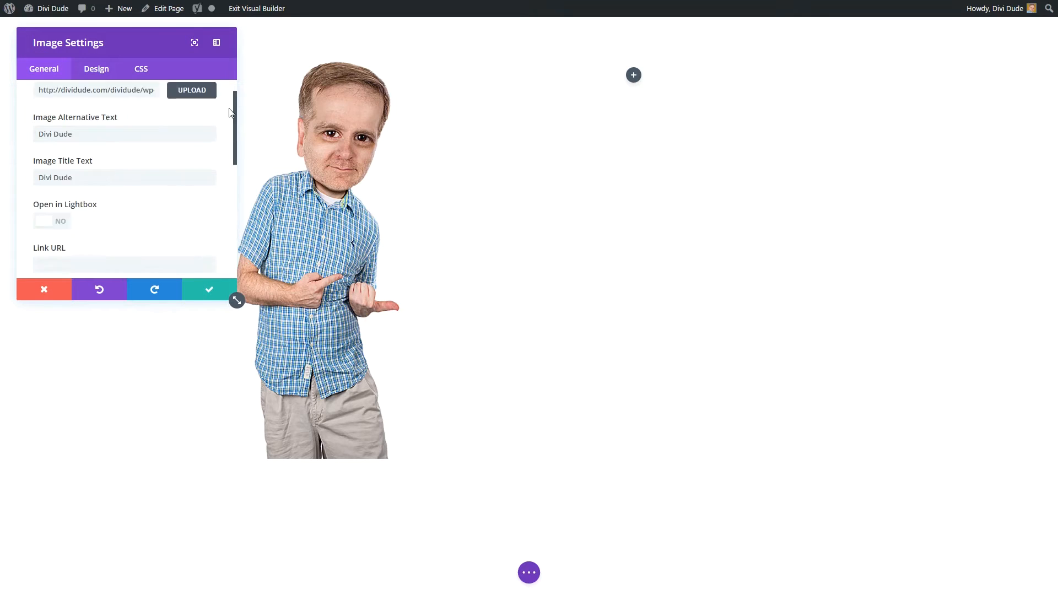
Review the image's design options and save the Image module settings
{"action": "left_click", "coordinate": [99, 72]}
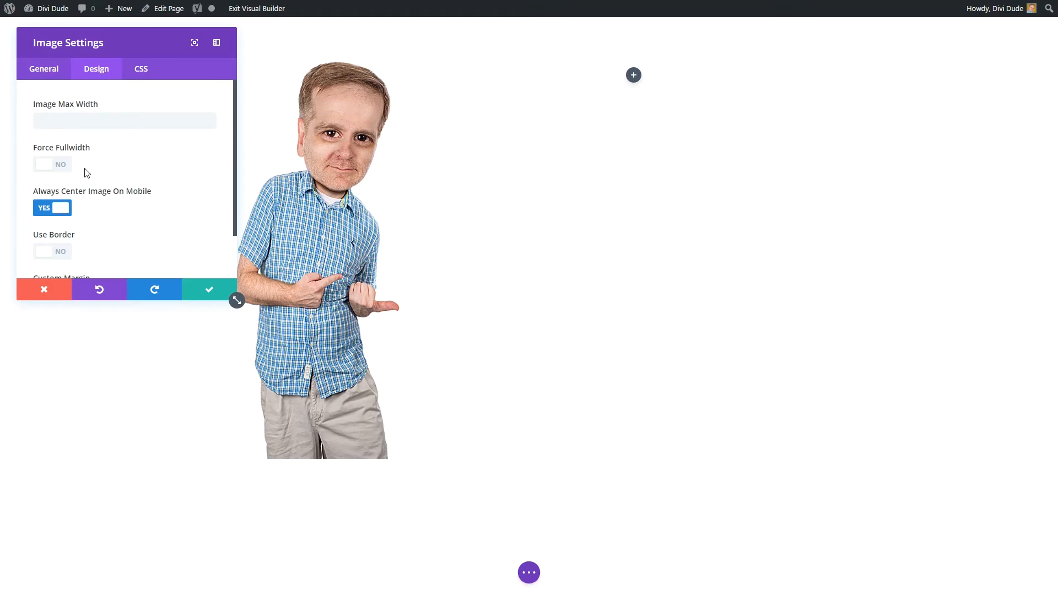
{"action": "scroll", "coordinate": [94, 200], "scroll_direction": "down", "scroll_amount": 1}
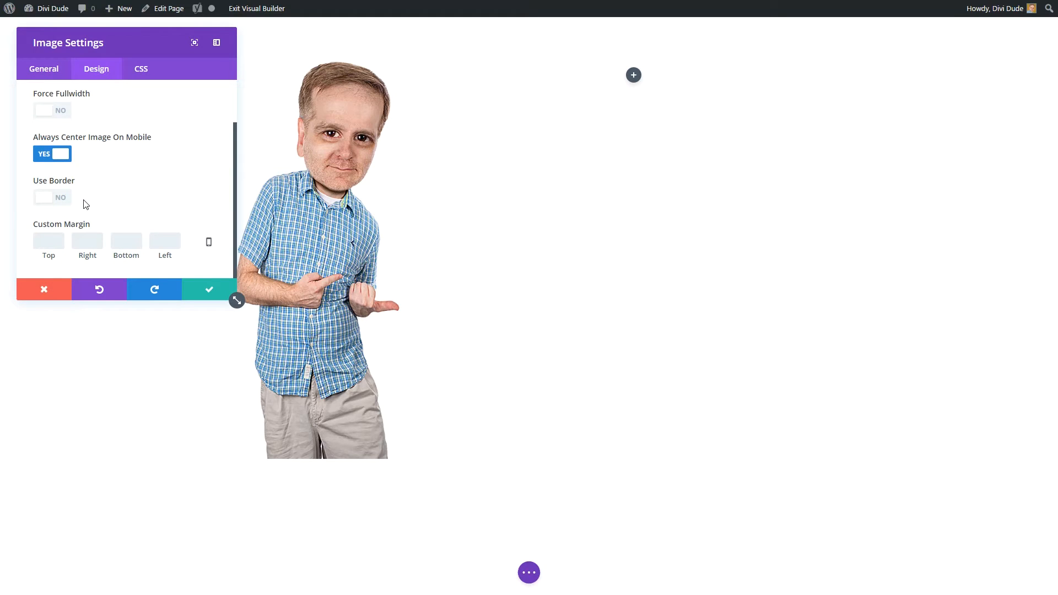
{"action": "scroll", "coordinate": [99, 199], "scroll_direction": "up", "scroll_amount": 1}
{"action": "scroll", "coordinate": [99, 200], "scroll_direction": "down", "scroll_amount": 1}
{"action": "left_click", "coordinate": [202, 290]}
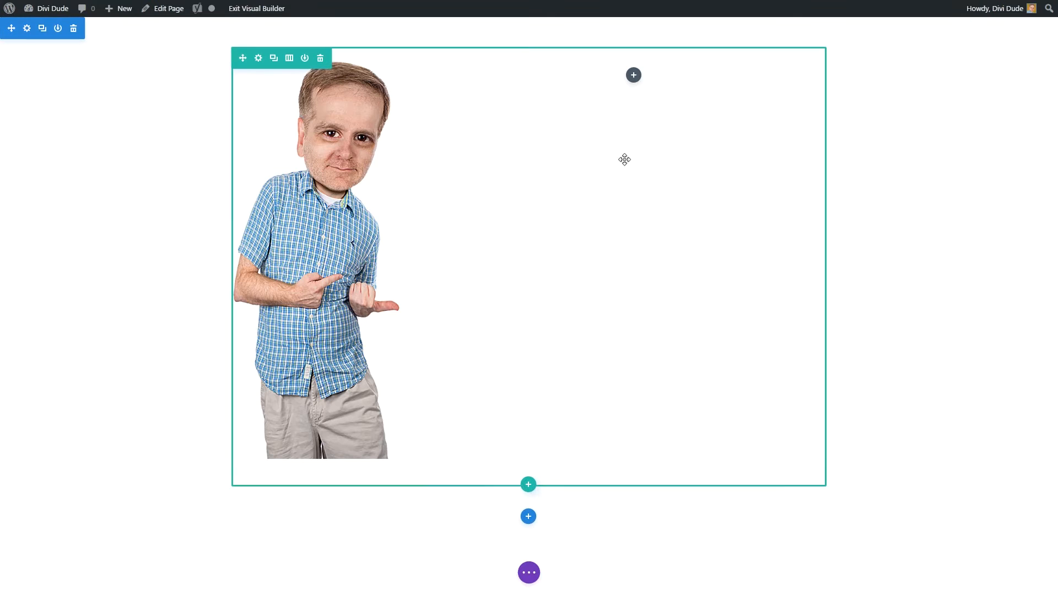
Insert a Text module in the empty column and fill it with the "AN AVERAGE DUDE USING DIVI JUST LIKE YOU." headline and introduction paragraphs
{"action": "left_click", "coordinate": [637, 80]}
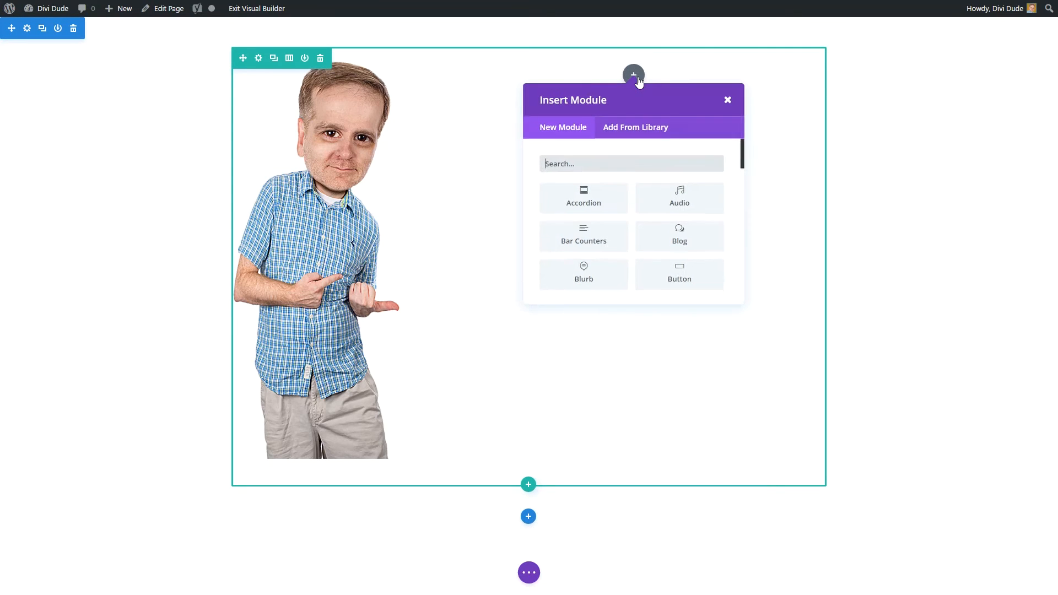
{"action": "scroll", "coordinate": [632, 217], "scroll_direction": "down", "scroll_amount": 3}
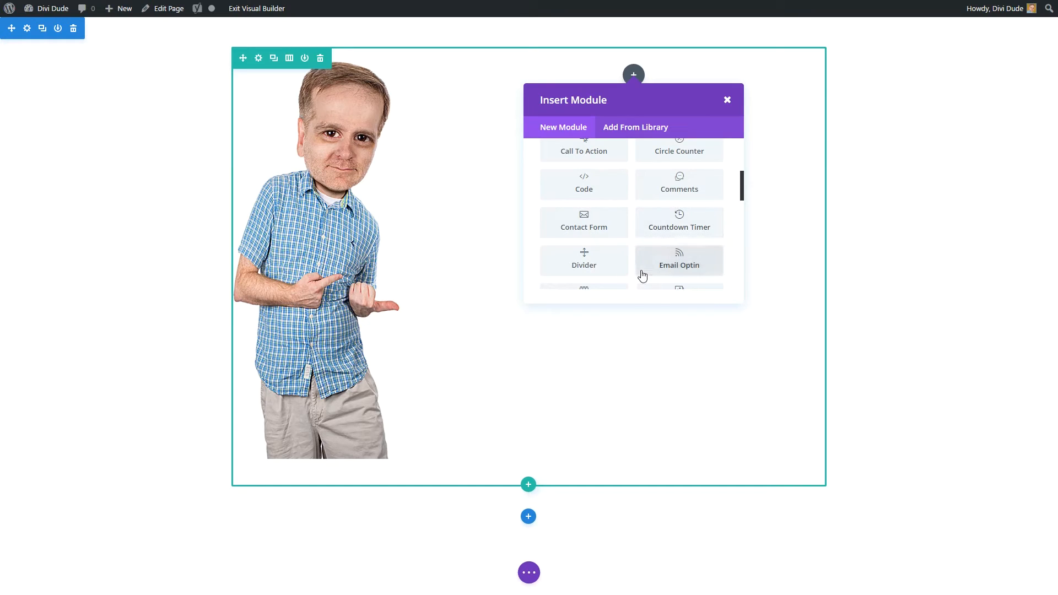
{"action": "scroll", "coordinate": [642, 274], "scroll_direction": "down", "scroll_amount": 1}
{"action": "scroll", "coordinate": [643, 275], "scroll_direction": "up", "scroll_amount": 4}
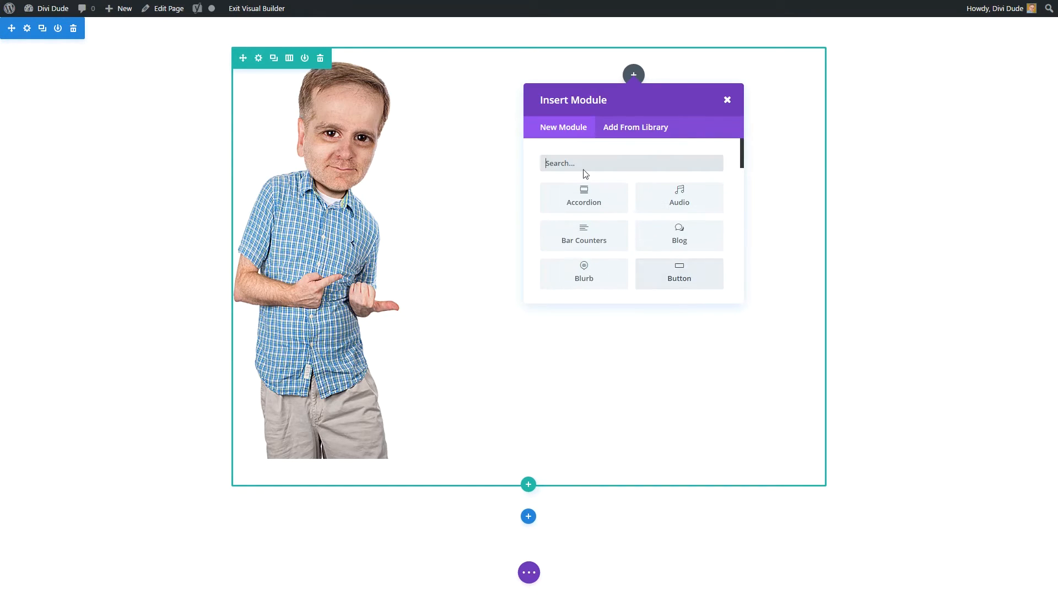
{"action": "type", "text": "te"}
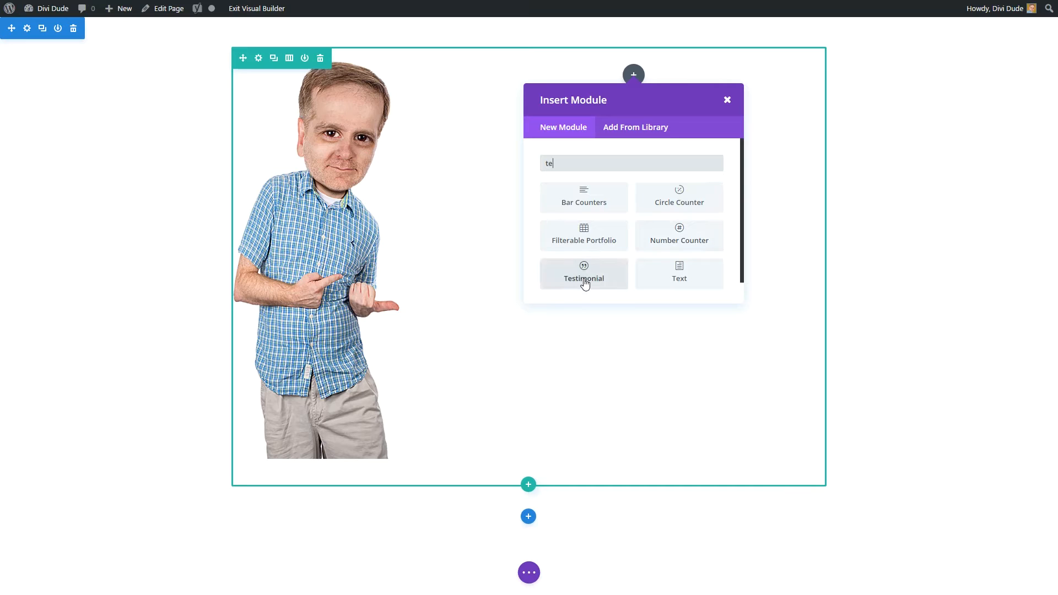
{"action": "type", "text": "x"}
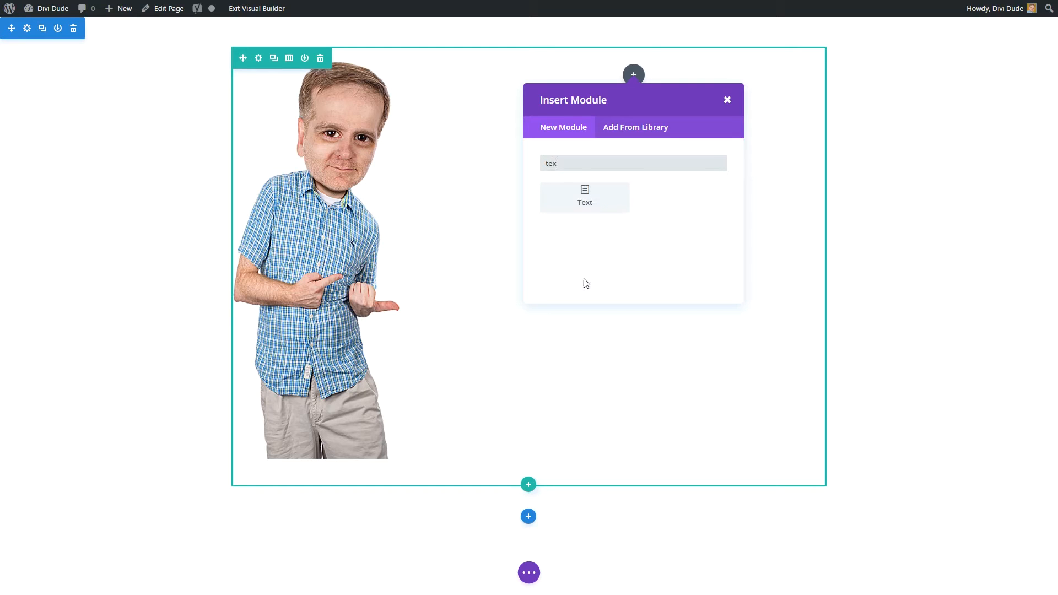
{"action": "left_click", "coordinate": [584, 205]}
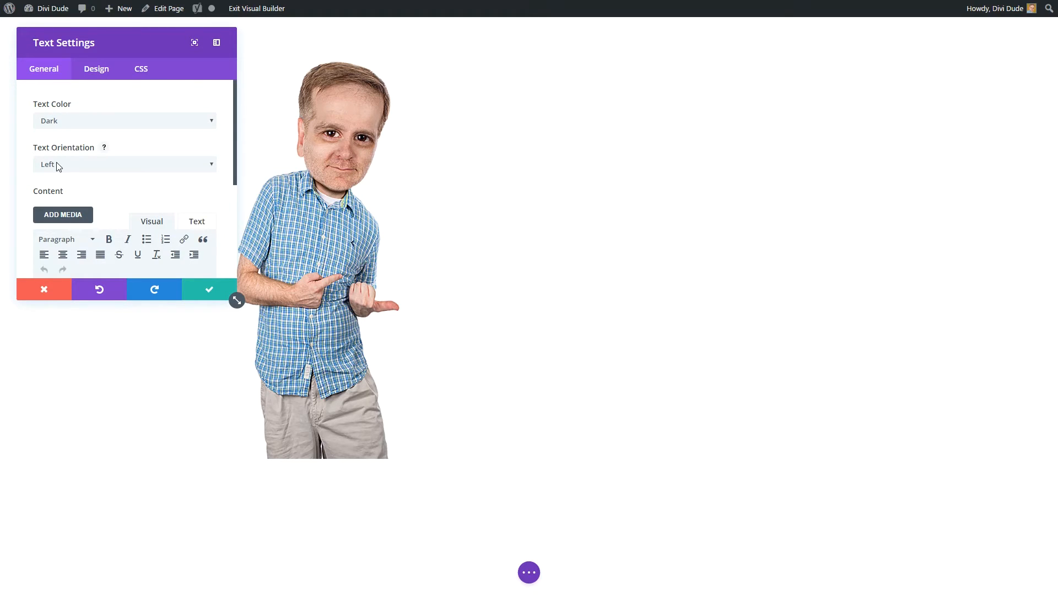
{"action": "scroll", "coordinate": [72, 165], "scroll_direction": "down", "scroll_amount": 3}
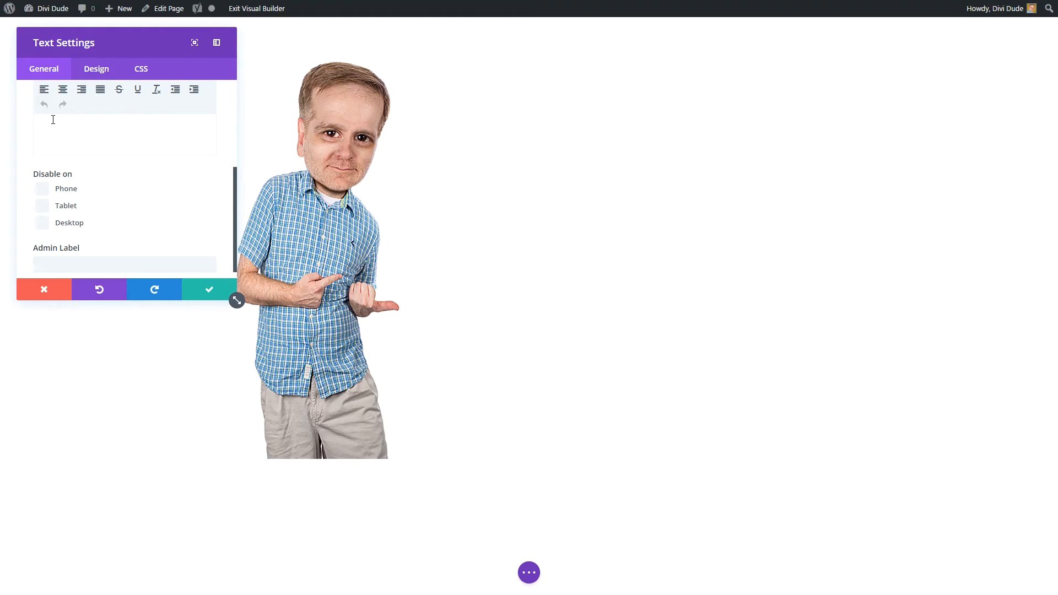
{"action": "type", "text": "AN AVERAGE DUDE USING DIVI JUST LIKE YOU. I've been designing websites off and on since 2001. I started with HTML and then PHP and then Flash until the iPhone came out and pretty much put an end to that. Then CSS for most of my styling. I tried Joomla and failed. Then WordPress, but I never used themes. I just created my own templates and went from there. Then one day I was perusing the web and found Elegant Themes and they were touting this new product they were about to launch called Divi. To be honest, I wanted to use their MyCuisine theme (until I realized it wasn't responsive, and I had just started dabbling in making sites that were responsive).  Well, they launched Divi pretty much the same week that I signed up. Since I have a business and I'm used to investing money for long term benefit (don't ask how much I've spent on video and camera equipment), I went ahead and signed up for the lifetime membership. I even became an affiliate marketer, although I think I'll keep my day job.  Like my headline says, I'm just an average dude. I'm building this website because hopefully my trials and tribulations are the same ones you're going through and you can learn from my mistakes and insights. My main job is not as a website designer, it's as a public relations consultant (read: I can write and communicate clearly) and as a video / advertising guru (read: pretty creative fellow). So I don't speak in website speak, so hopefully my information will not be confusing to the average Joe and Jane."}
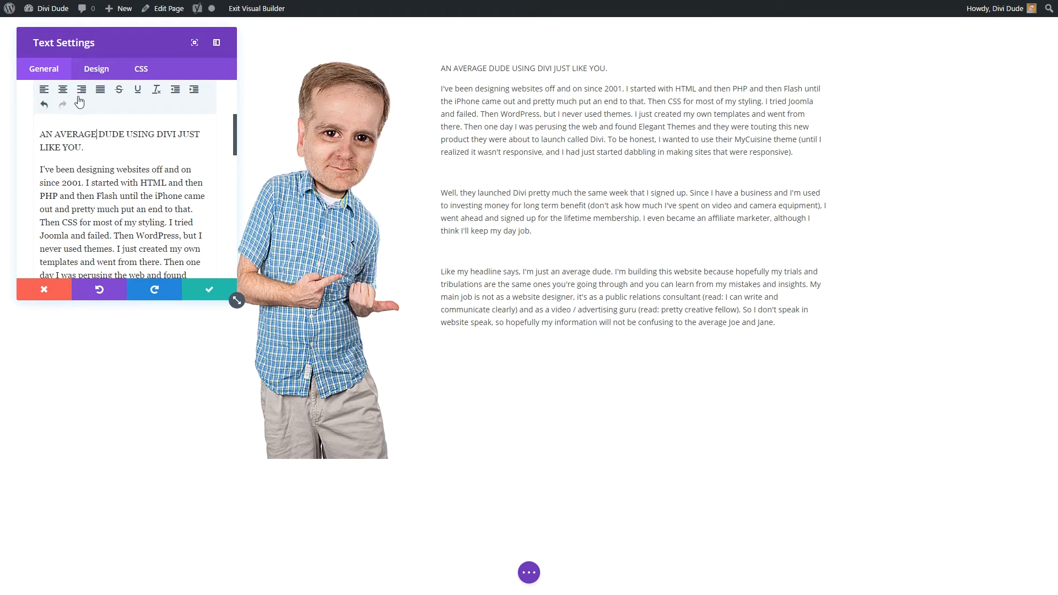
Format the "AN AVERAGE DUDE USING DIVI JUST LIKE YOU." headline as Heading 1 and center it
{"action": "triple_click", "coordinate": [83, 147]}
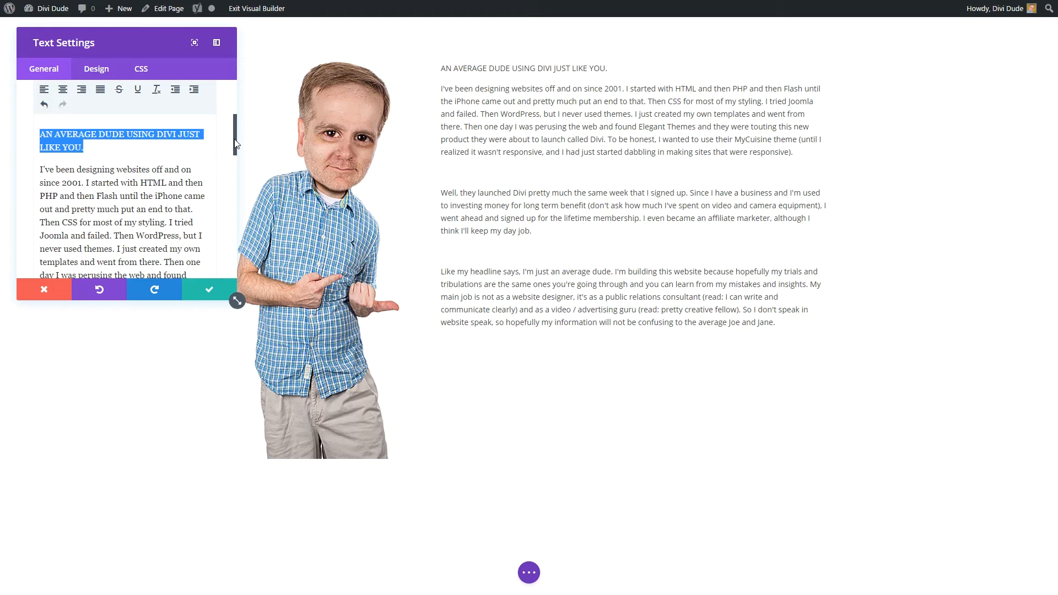
{"action": "left_click_drag", "start_coordinate": [236, 142], "coordinate": [237, 133]}
{"action": "left_click", "coordinate": [65, 129]}
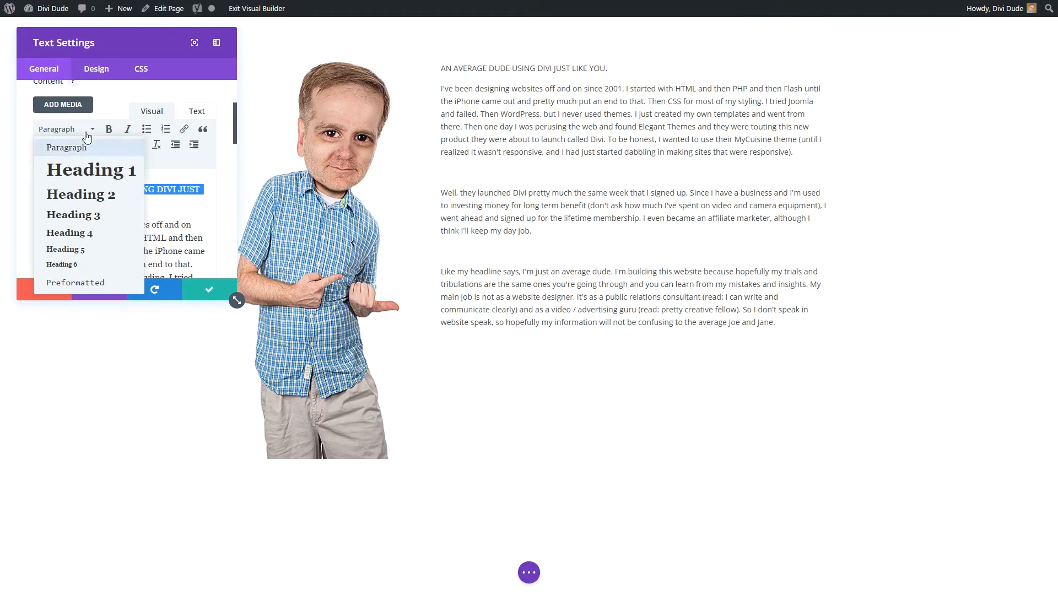
{"action": "left_click", "coordinate": [72, 170]}
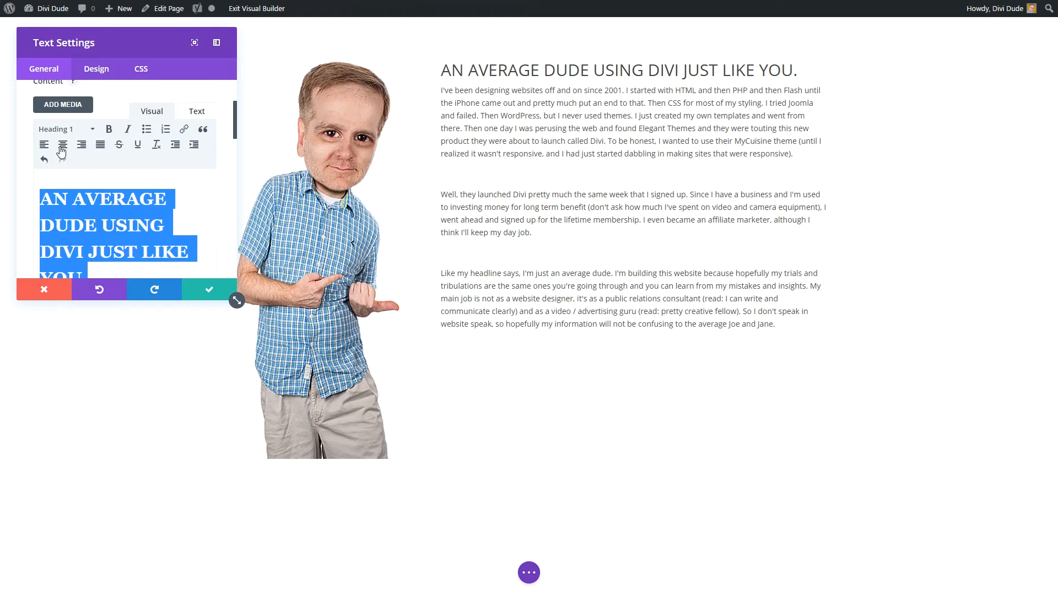
{"action": "left_click", "coordinate": [62, 145]}
Set the Text module's header text color to the palette green #32952d
{"action": "scroll", "coordinate": [117, 223], "scroll_direction": "down", "scroll_amount": 7}
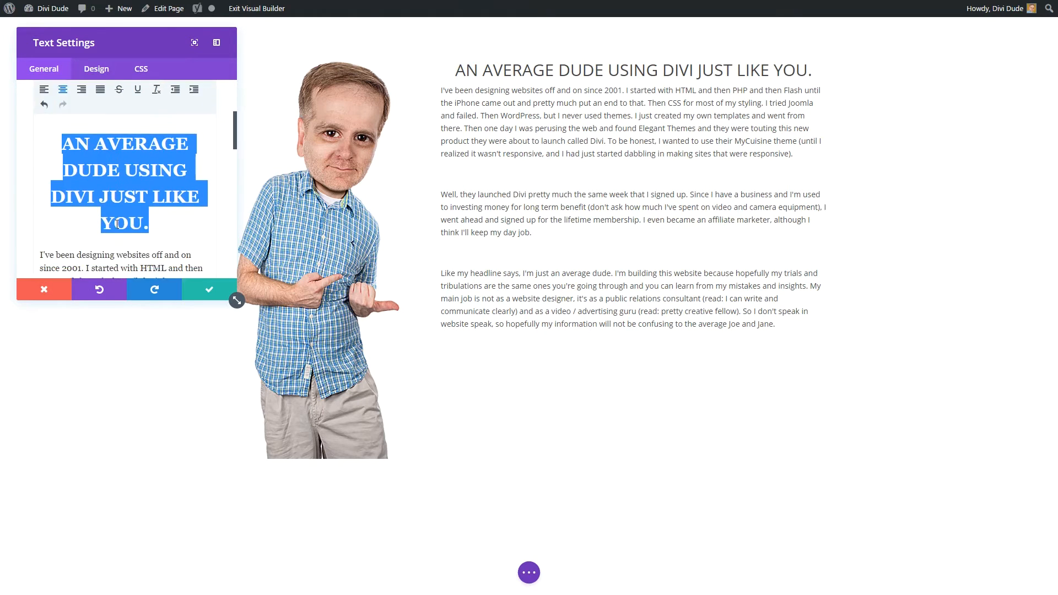
{"action": "scroll", "coordinate": [117, 224], "scroll_direction": "down", "scroll_amount": 8}
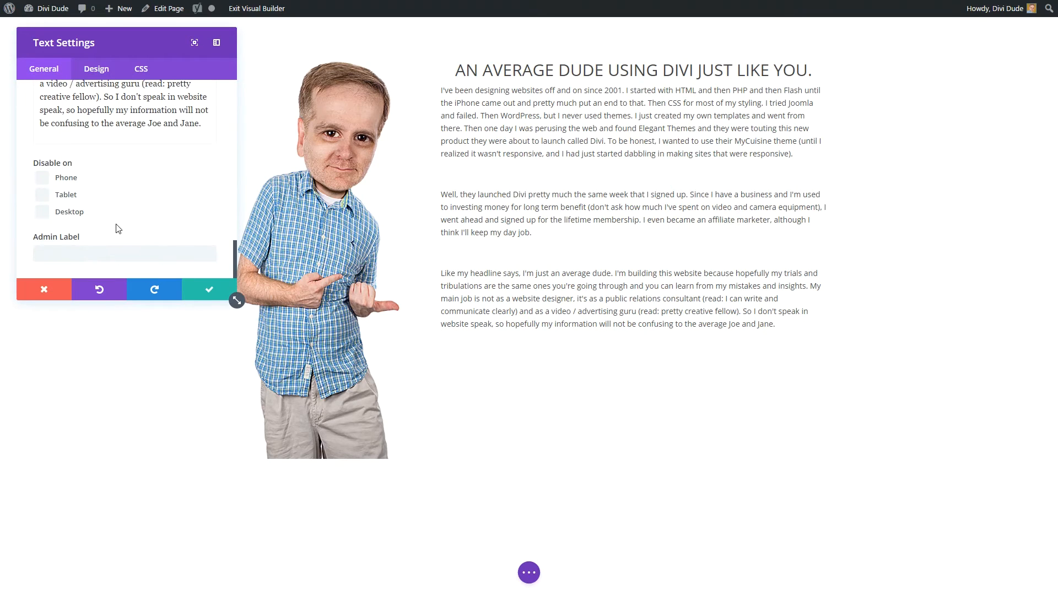
{"action": "left_click", "coordinate": [97, 70]}
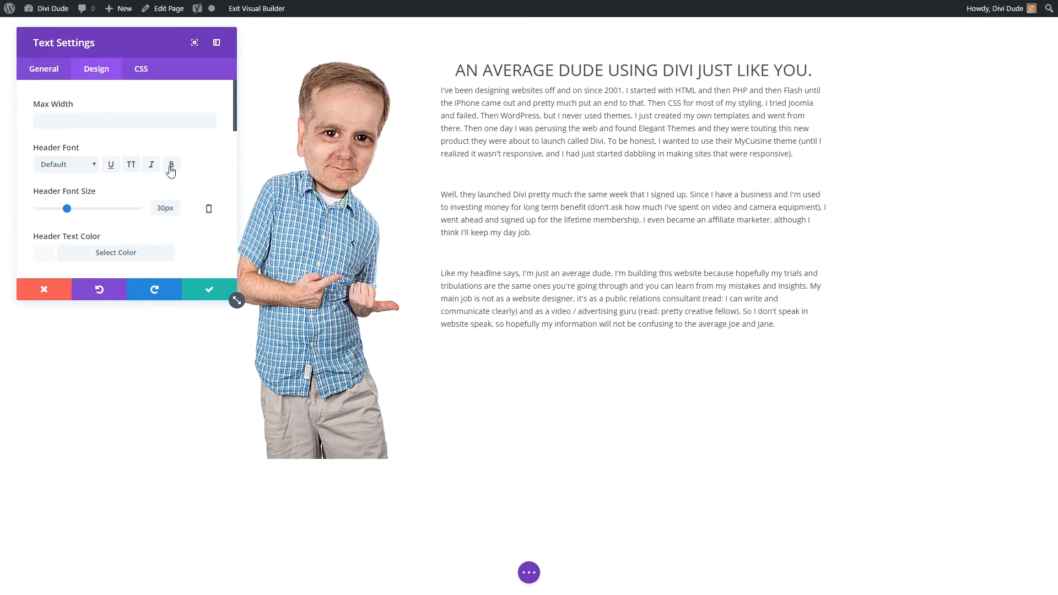
{"action": "scroll", "coordinate": [81, 191], "scroll_direction": "down", "scroll_amount": 1}
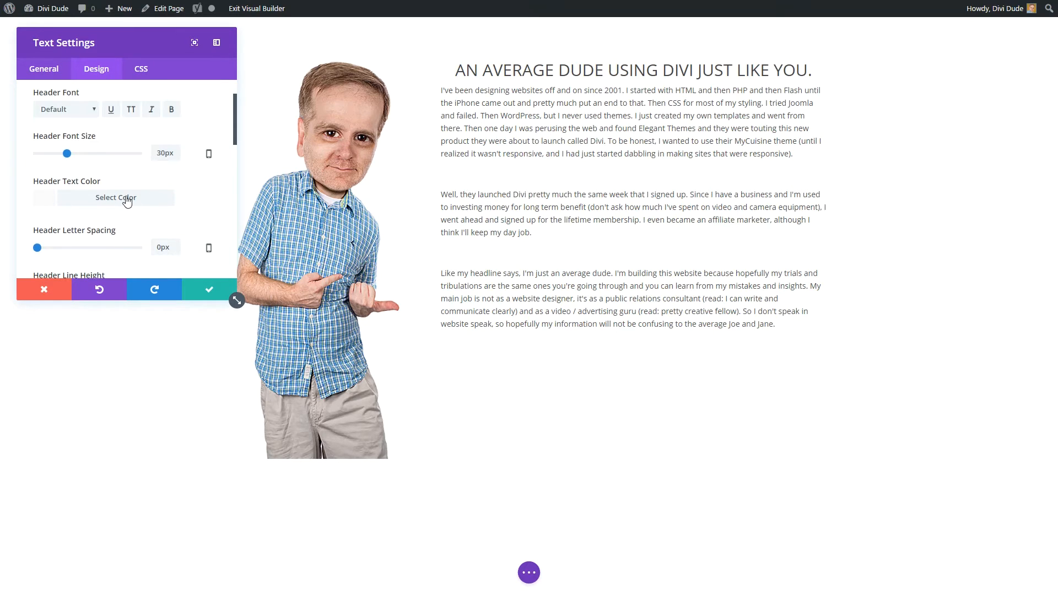
{"action": "left_click", "coordinate": [127, 198]}
{"action": "scroll", "coordinate": [135, 200], "scroll_direction": "down", "scroll_amount": 2}
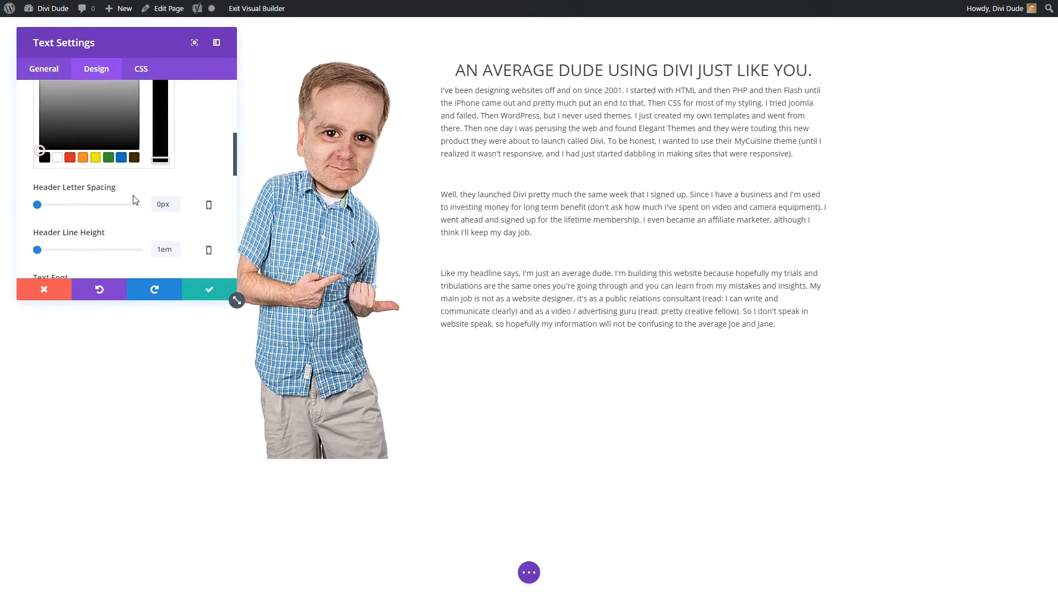
{"action": "scroll", "coordinate": [135, 199], "scroll_direction": "up", "scroll_amount": 1}
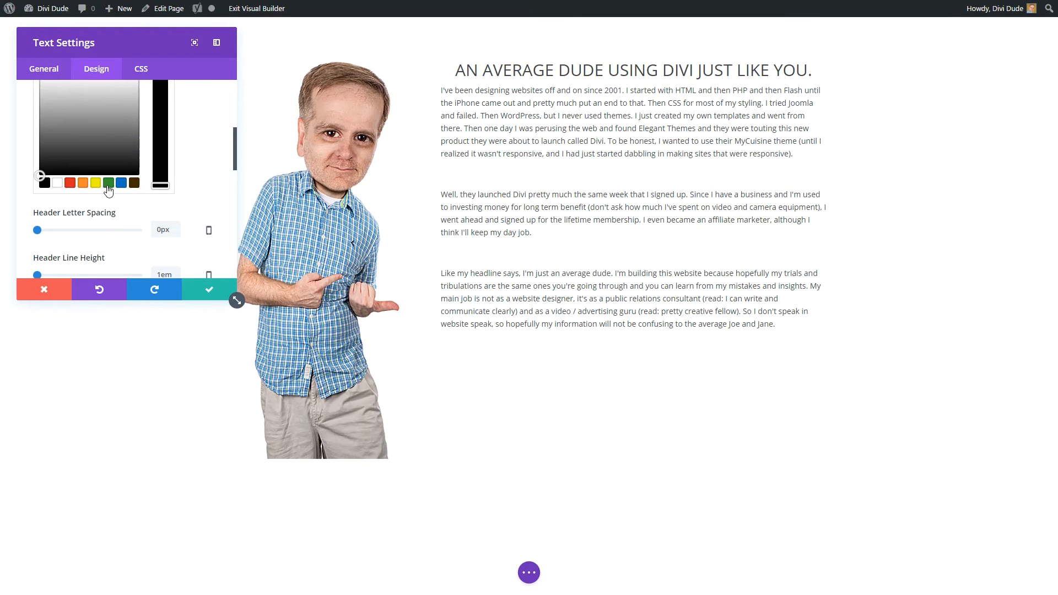
{"action": "left_click", "coordinate": [109, 183]}
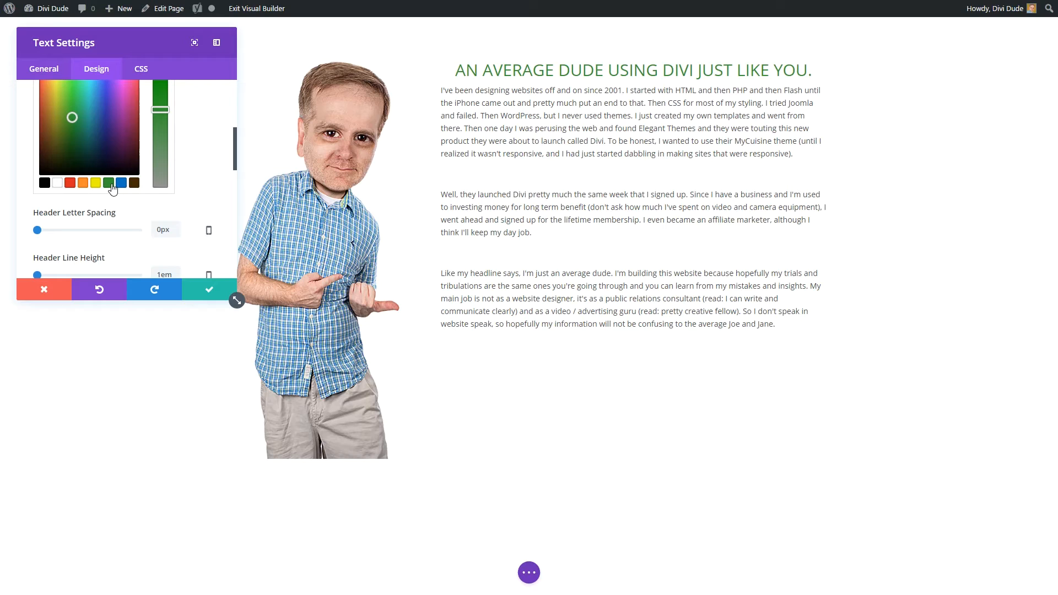
Review the Text module's remaining design options, from header spacing to custom padding, and save the module settings
{"action": "scroll", "coordinate": [127, 189], "scroll_direction": "down", "scroll_amount": 3}
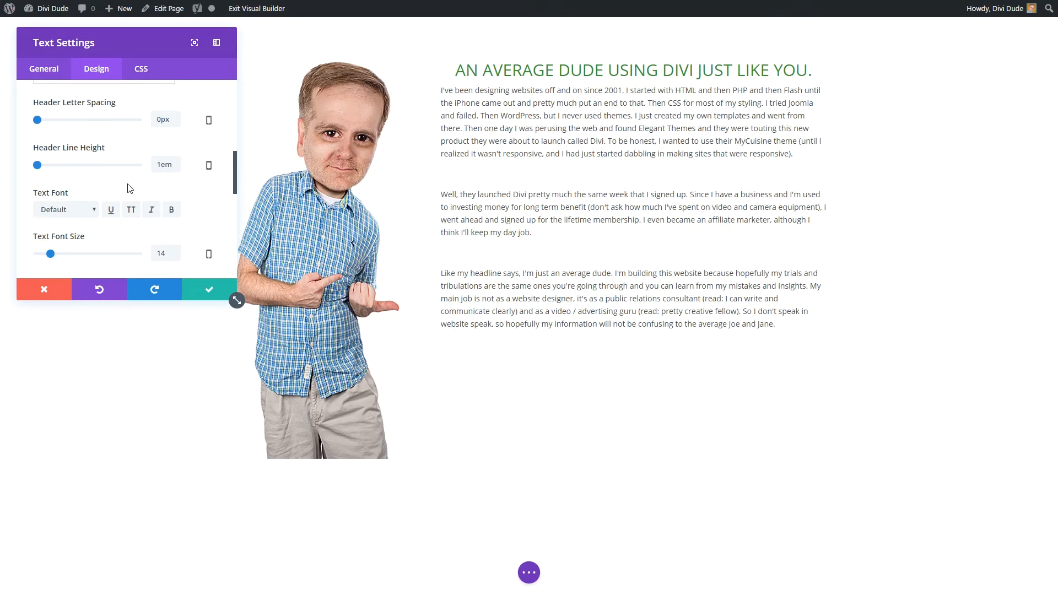
{"action": "scroll", "coordinate": [122, 183], "scroll_direction": "down", "scroll_amount": 1}
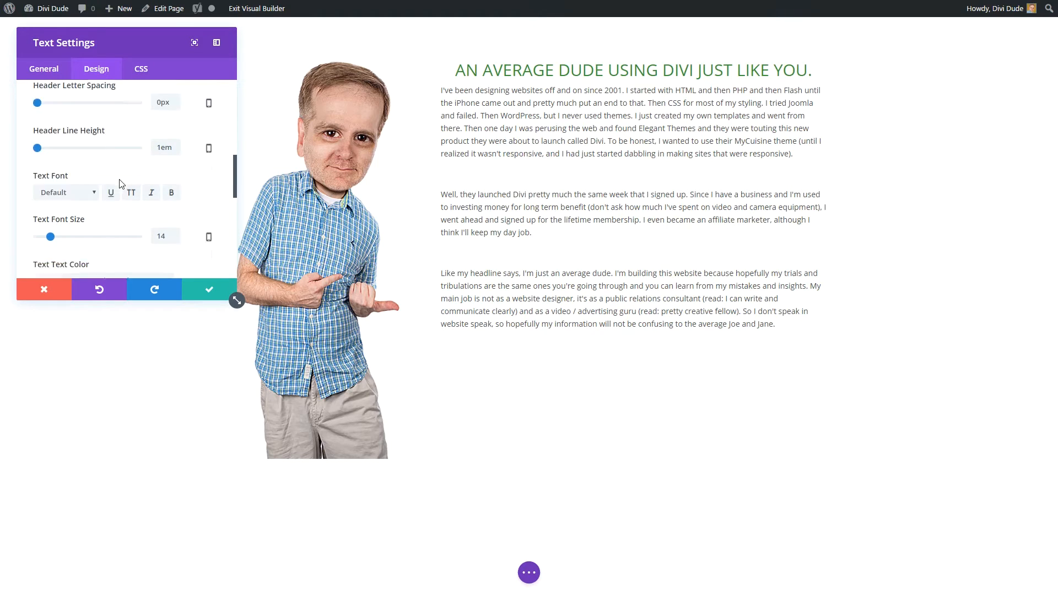
{"action": "scroll", "coordinate": [94, 177], "scroll_direction": "down", "scroll_amount": 2}
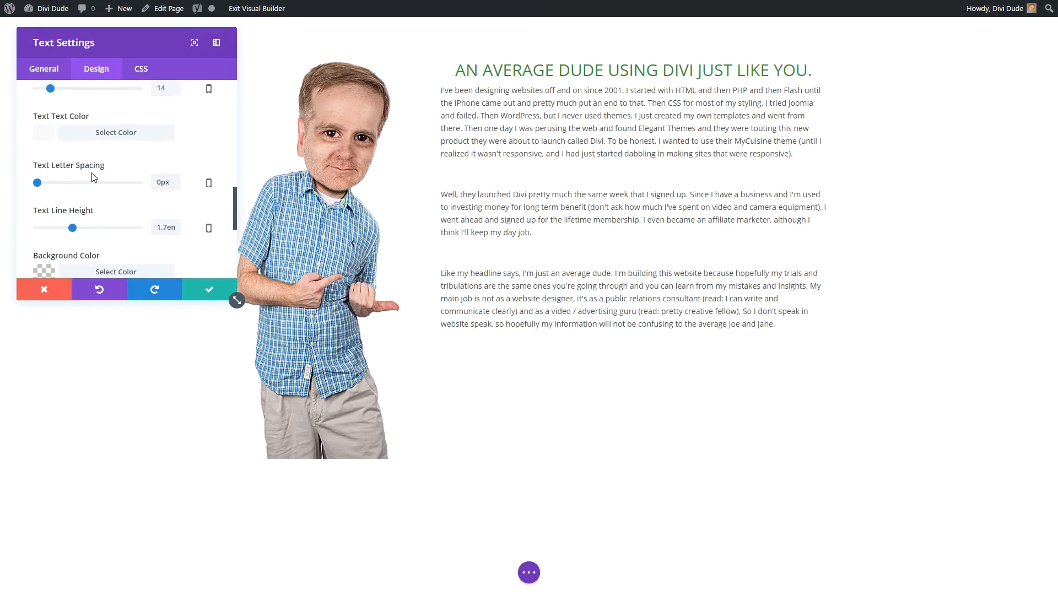
{"action": "scroll", "coordinate": [94, 178], "scroll_direction": "down", "scroll_amount": 1}
{"action": "scroll", "coordinate": [94, 177], "scroll_direction": "down", "scroll_amount": 1}
{"action": "scroll", "coordinate": [93, 177], "scroll_direction": "down", "scroll_amount": 1}
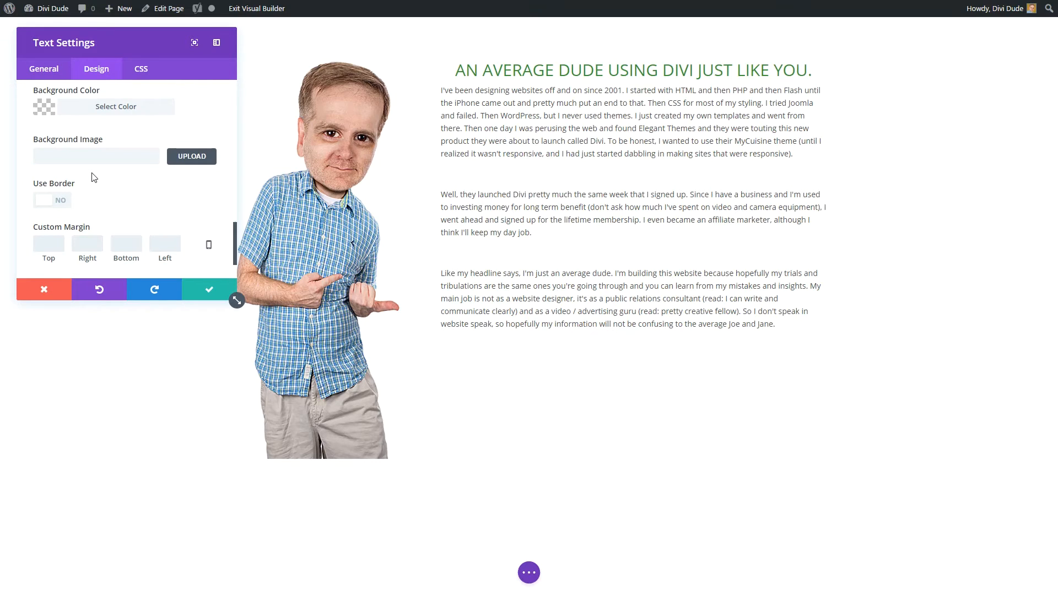
{"action": "scroll", "coordinate": [93, 178], "scroll_direction": "down", "scroll_amount": 1}
{"action": "scroll", "coordinate": [93, 178], "scroll_direction": "down", "scroll_amount": 1}
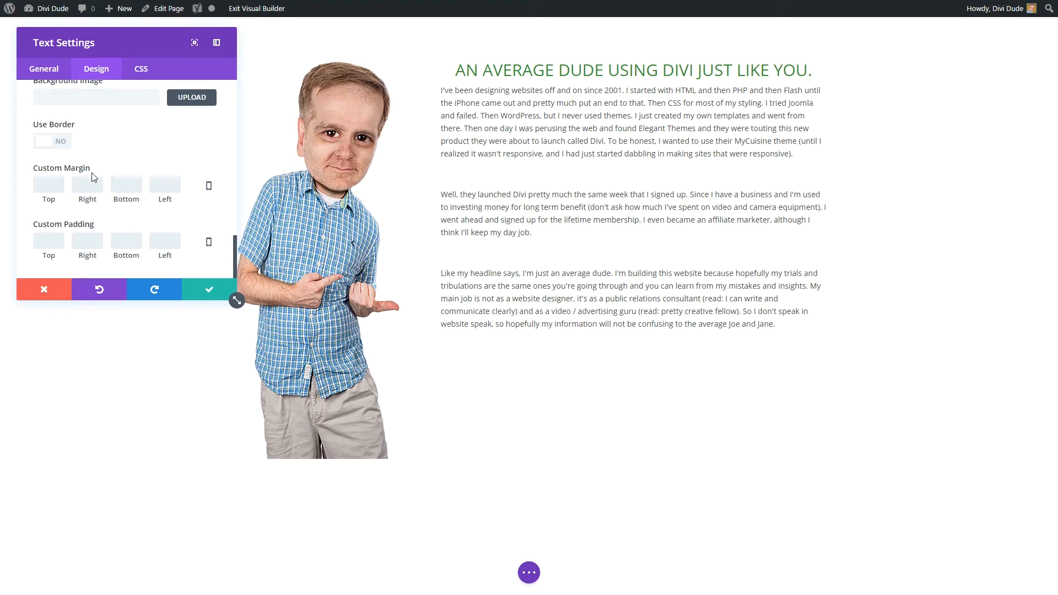
{"action": "scroll", "coordinate": [123, 168], "scroll_direction": "up", "scroll_amount": 15}
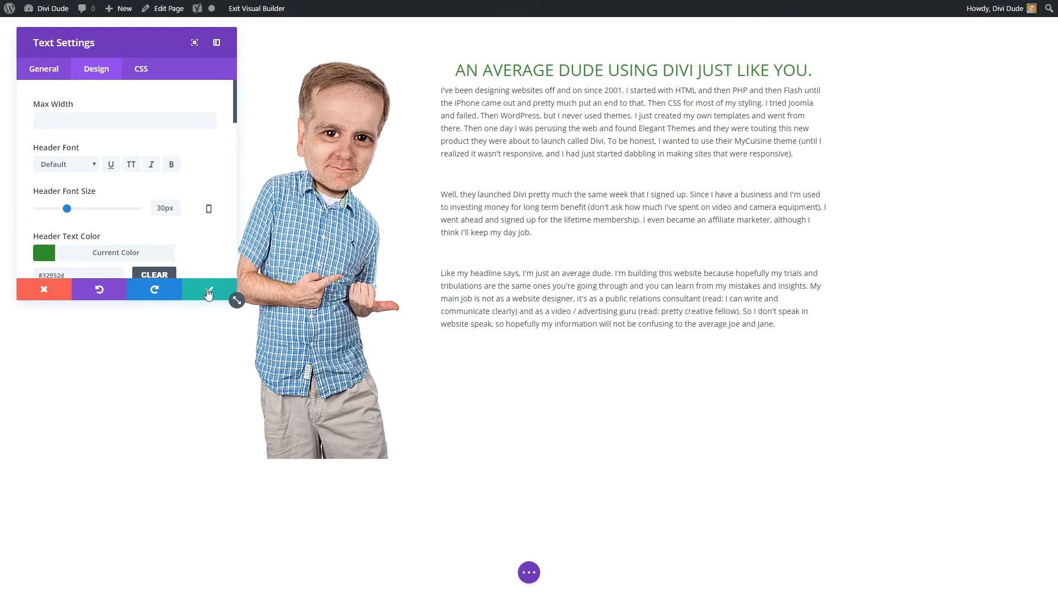
{"action": "left_click", "coordinate": [208, 292]}
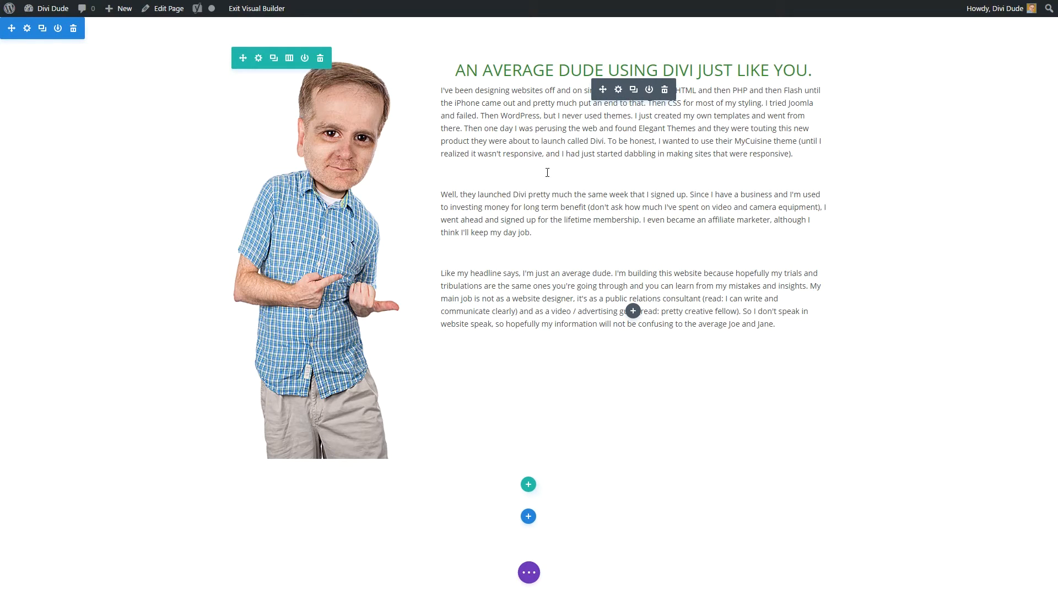
Delete the two blank lines between the paragraphs and add the closing line "Thanks for stopping by." below the last one
{"action": "left_click", "coordinate": [620, 92]}
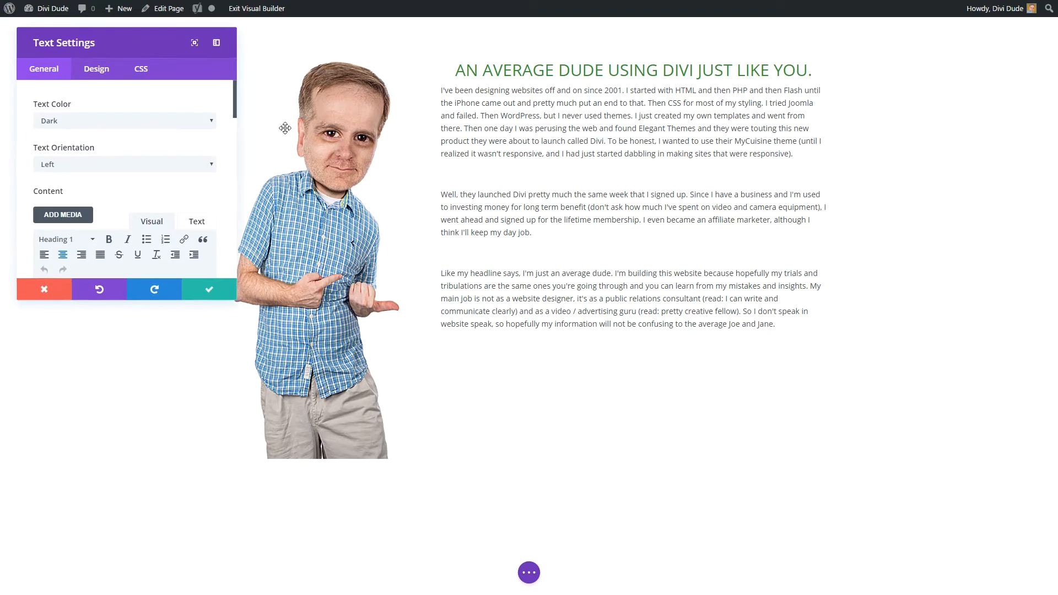
{"action": "left_click", "coordinate": [198, 298]}
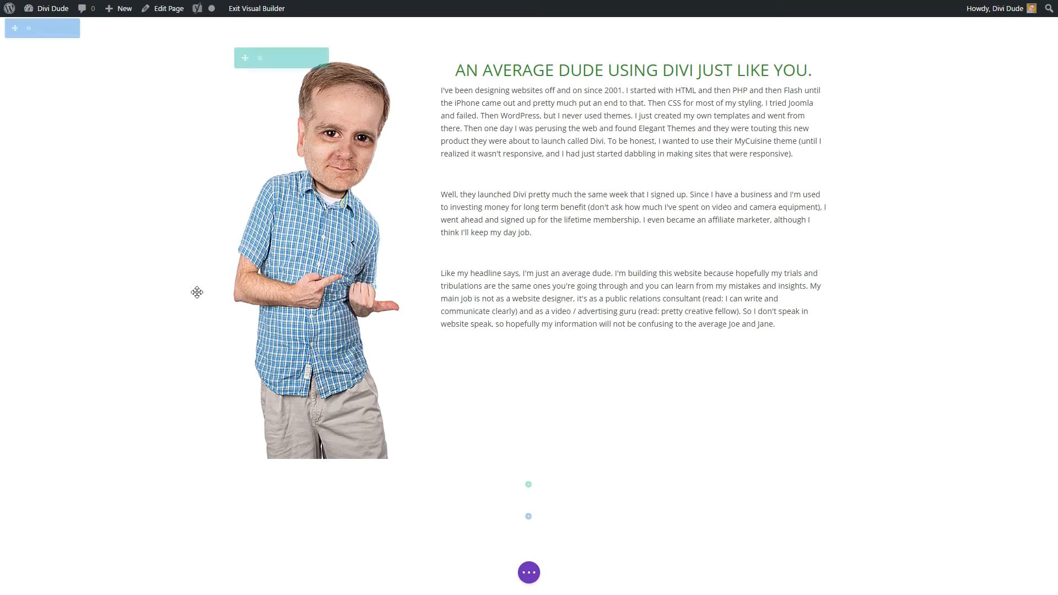
{"action": "left_click", "coordinate": [467, 174]}
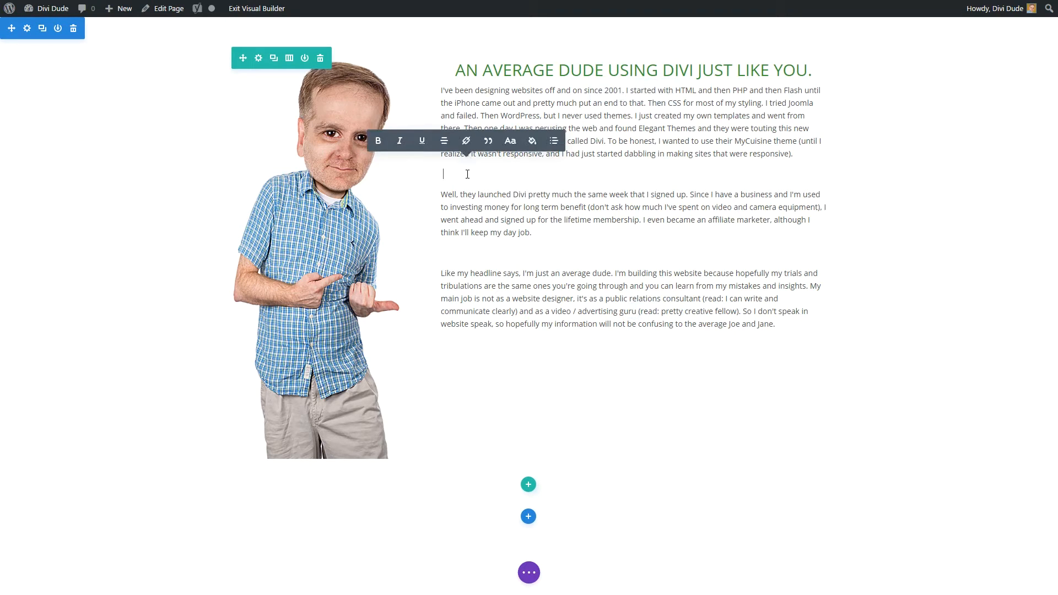
{"action": "key", "text": "BackSpace"}
{"action": "left_click", "coordinate": [465, 236]}
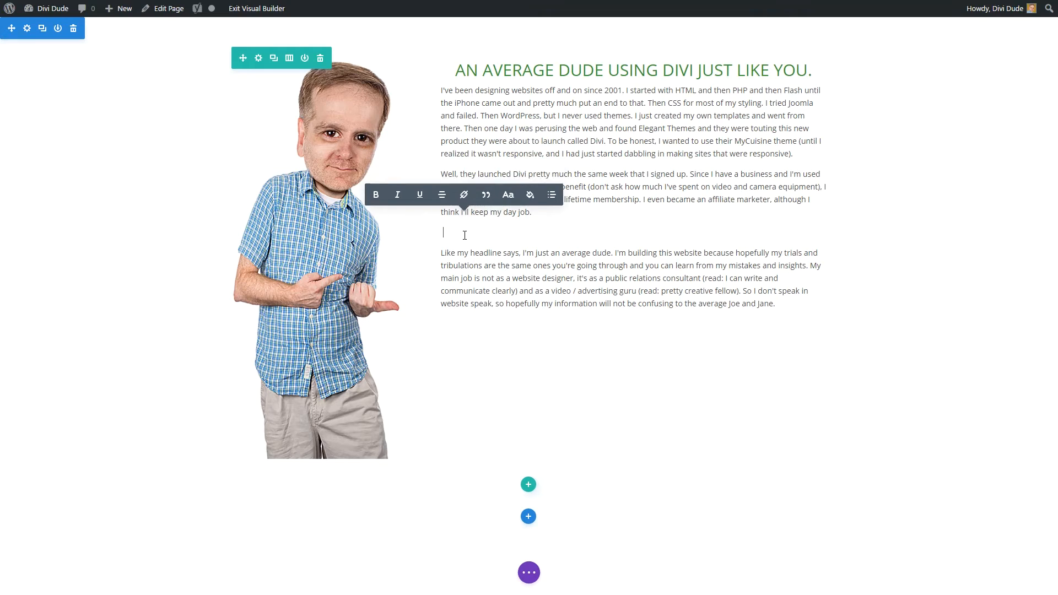
{"action": "key", "text": "BackSpace"}
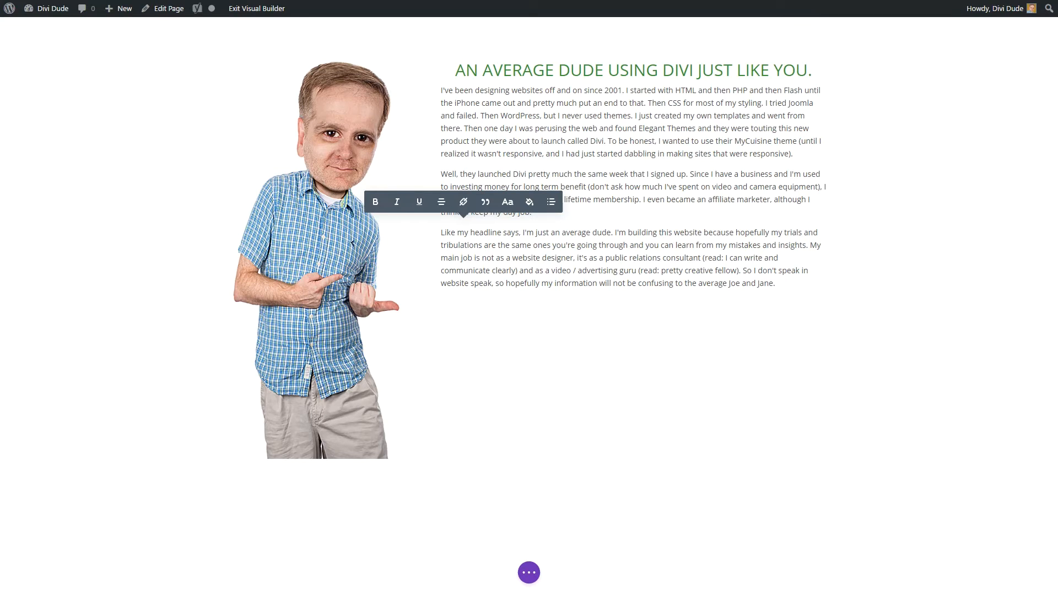
{"action": "left_click", "coordinate": [794, 282]}
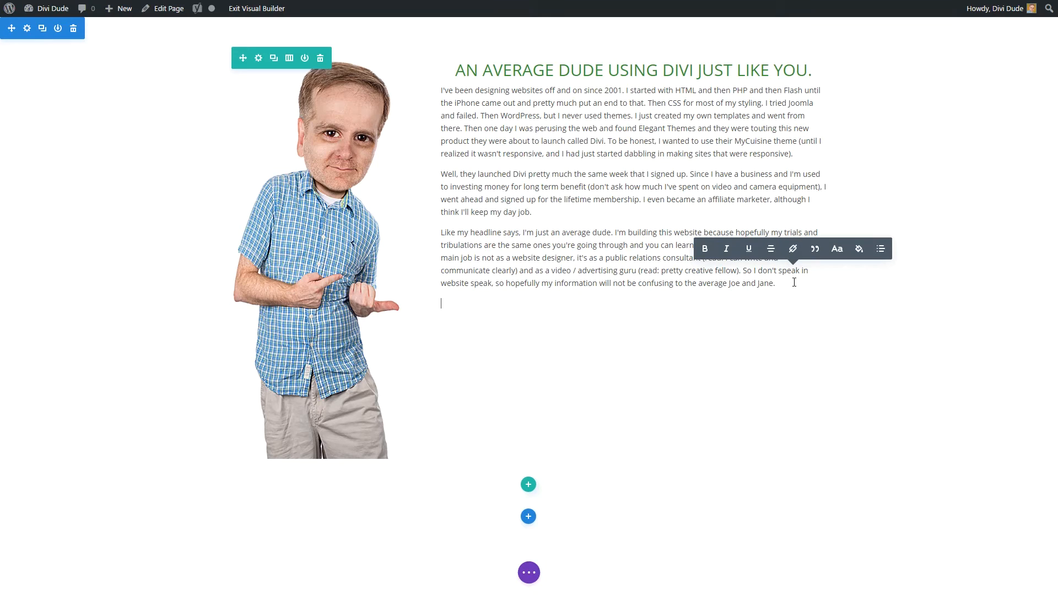
{"action": "type", "text": "Thanks for stopping by."}
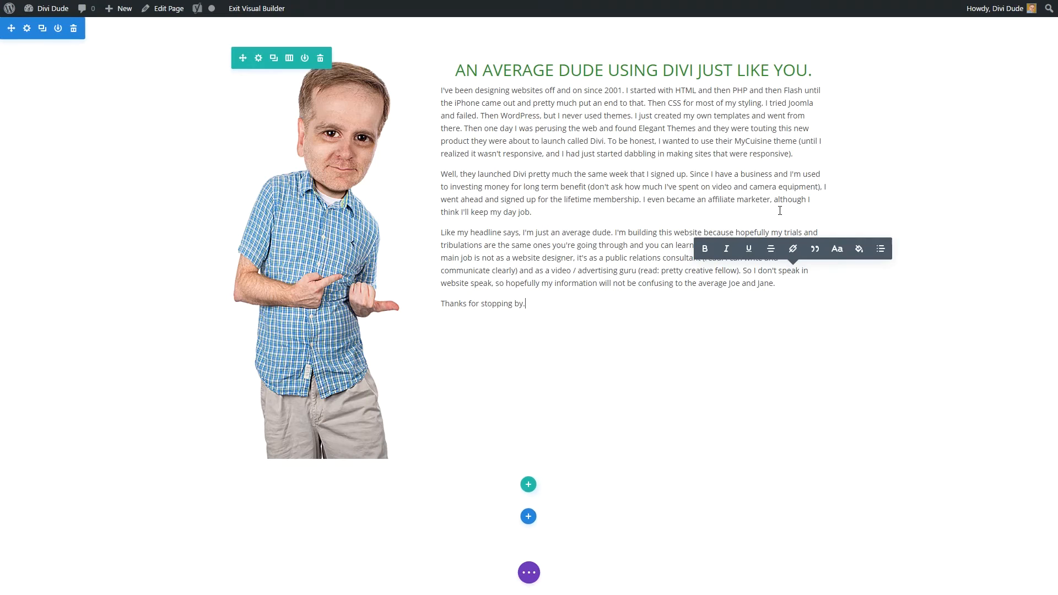
Link the word "MyCuisine" in the first paragraph to the copied affiliate URL
{"action": "left_click_drag", "start_coordinate": [736, 138], "coordinate": [770, 138]}
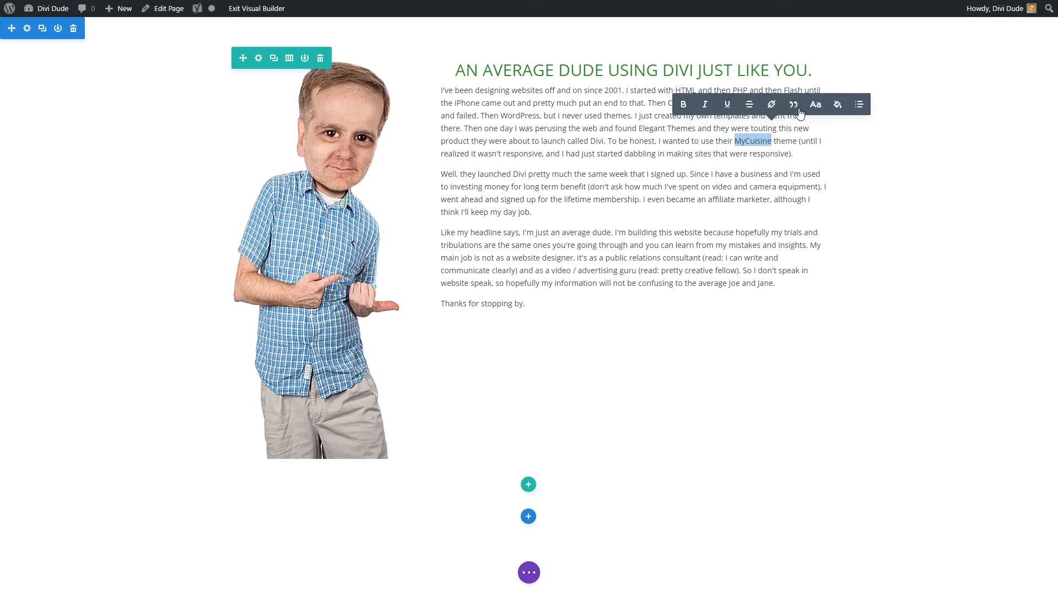
{"action": "left_click", "coordinate": [772, 105]}
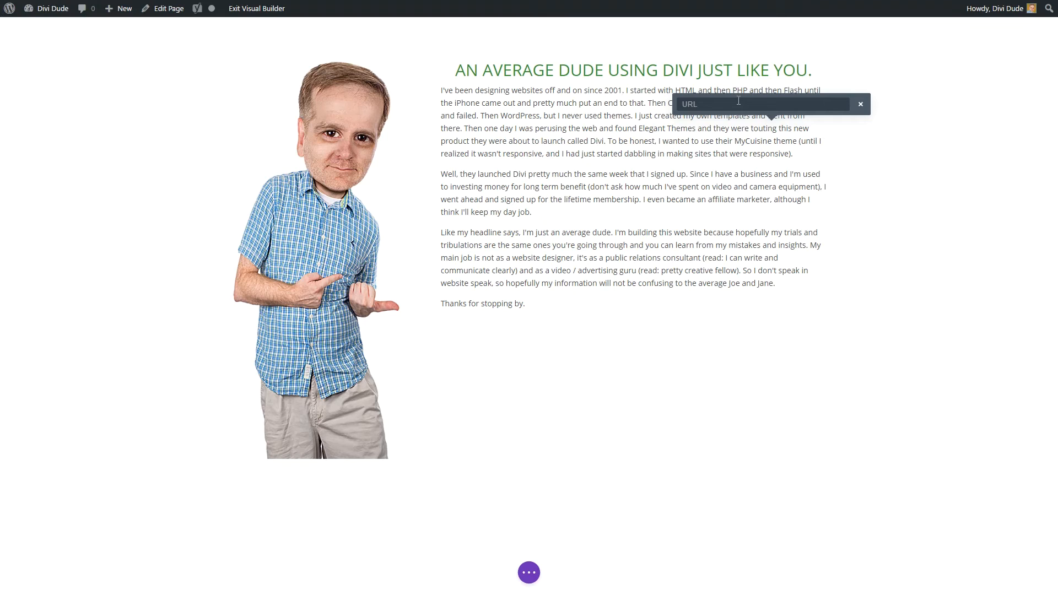
{"action": "key", "text": "ctrl+v"}
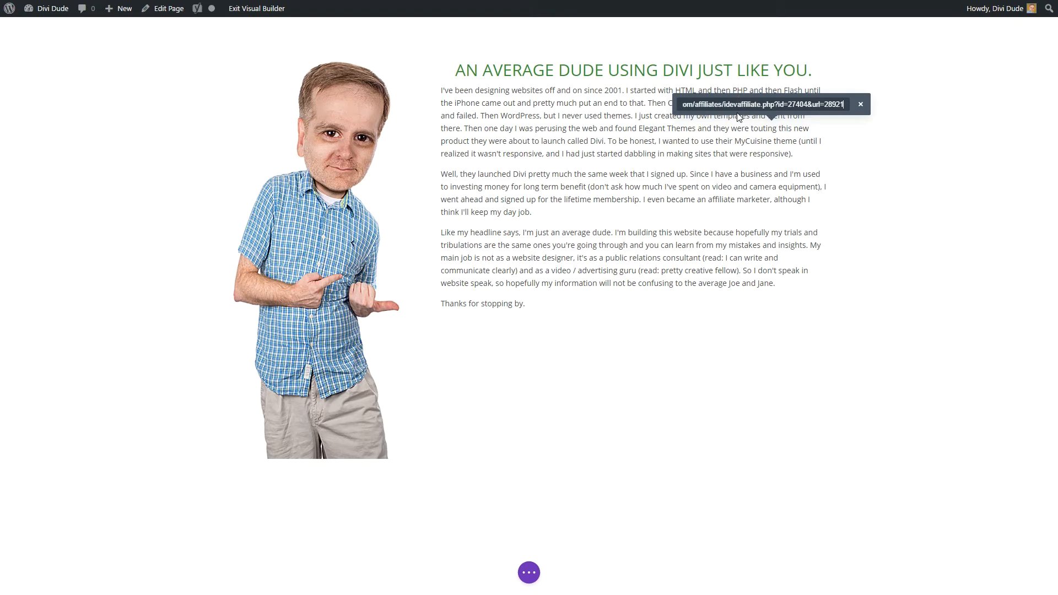
{"action": "key", "text": "Return"}
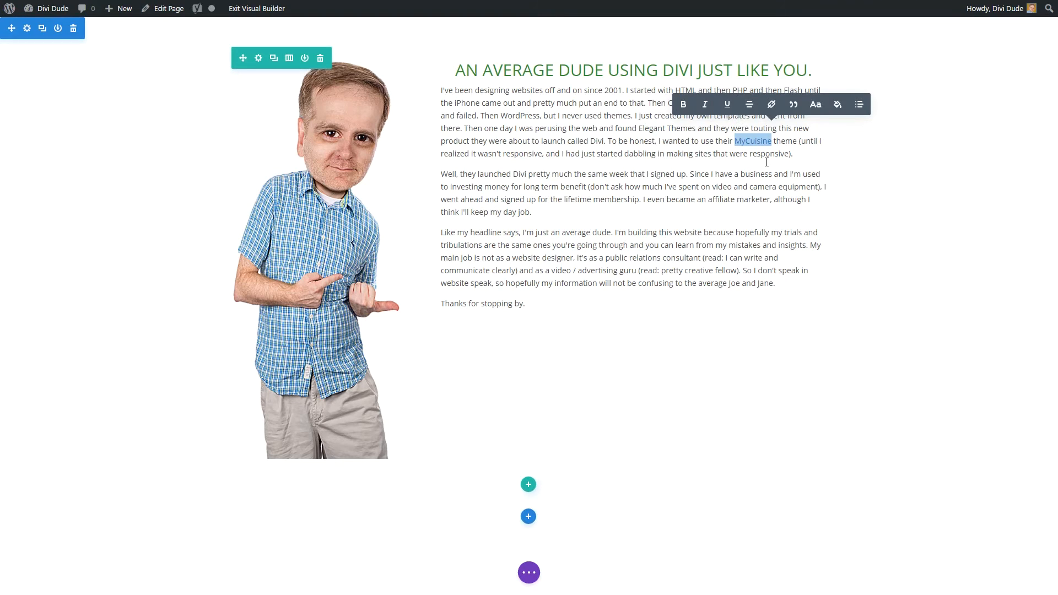
{"action": "left_click", "coordinate": [736, 232]}
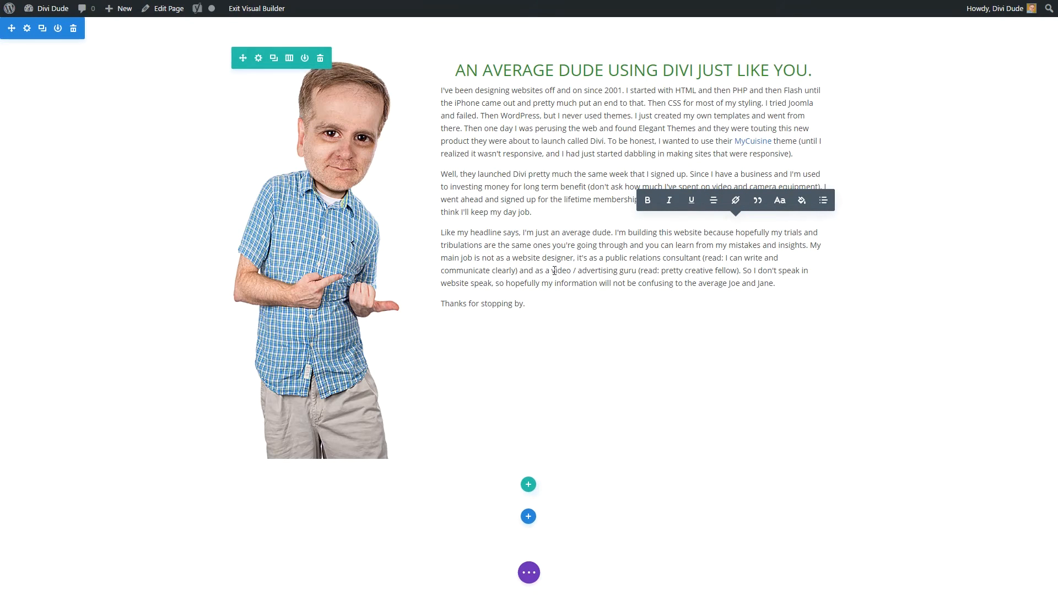
Set the introduction section's background color to the palette orange and save the section settings
{"action": "left_click", "coordinate": [27, 28]}
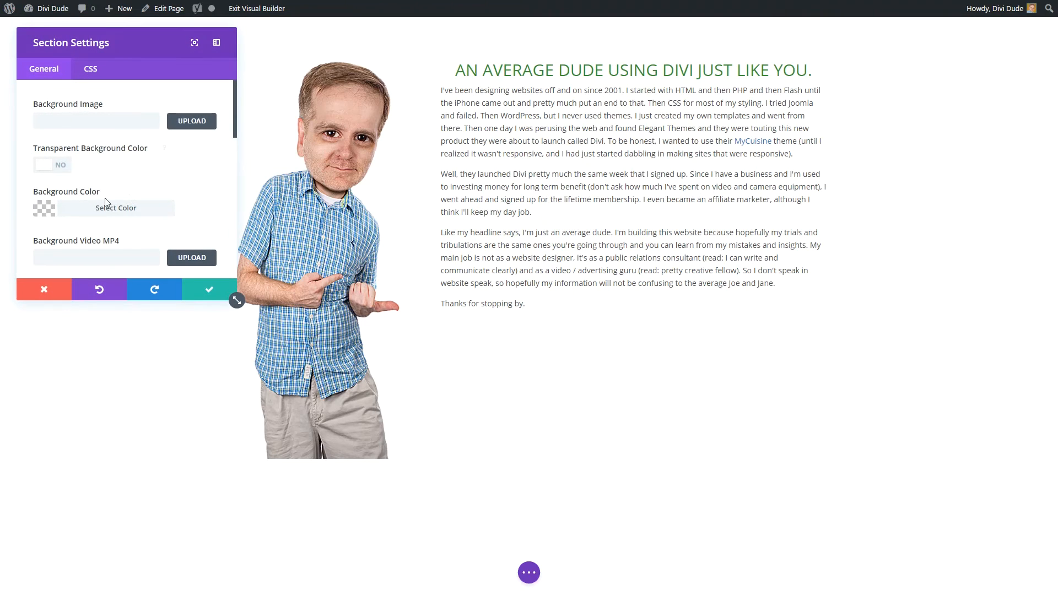
{"action": "left_click", "coordinate": [142, 212]}
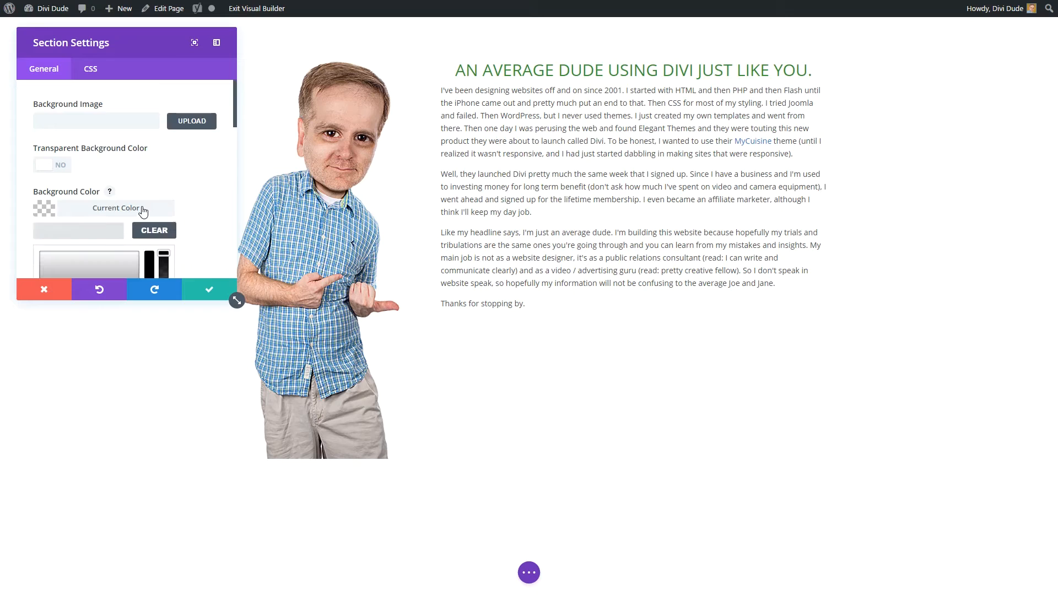
{"action": "scroll", "coordinate": [143, 212], "scroll_direction": "down", "scroll_amount": 4}
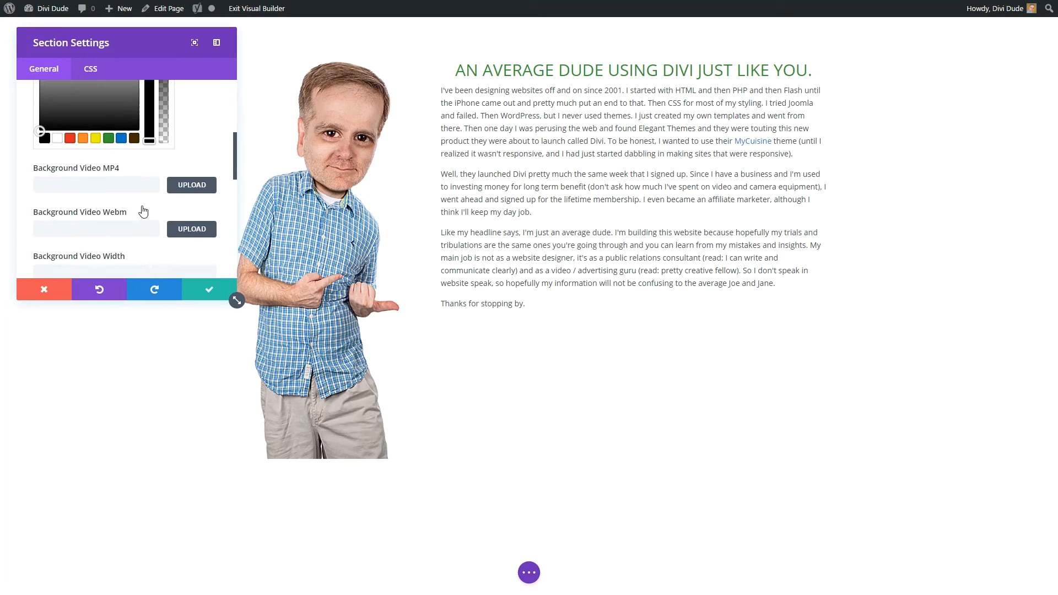
{"action": "left_click", "coordinate": [84, 139]}
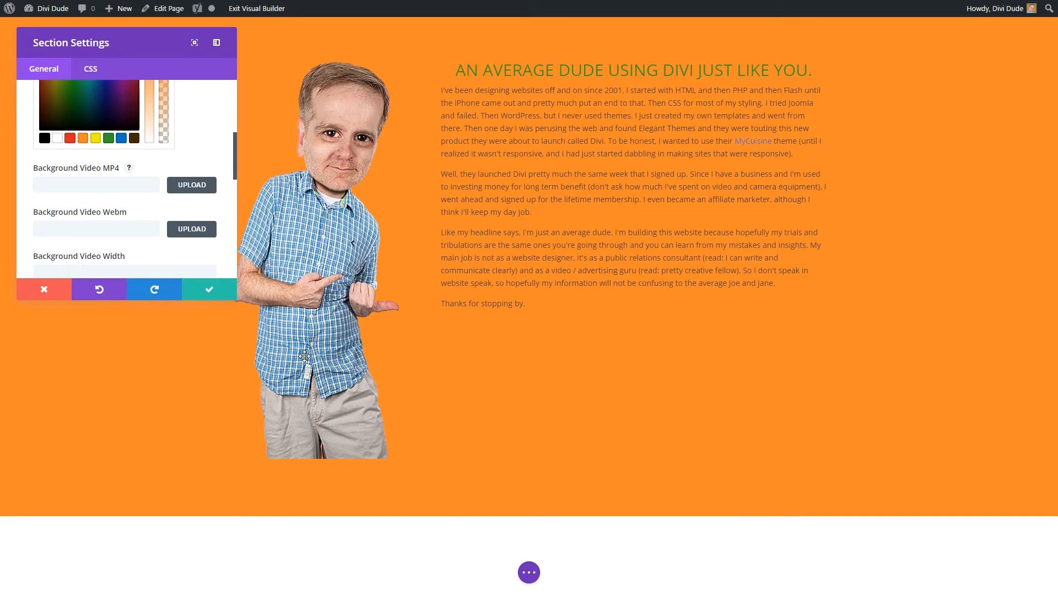
{"action": "left_click", "coordinate": [217, 291]}
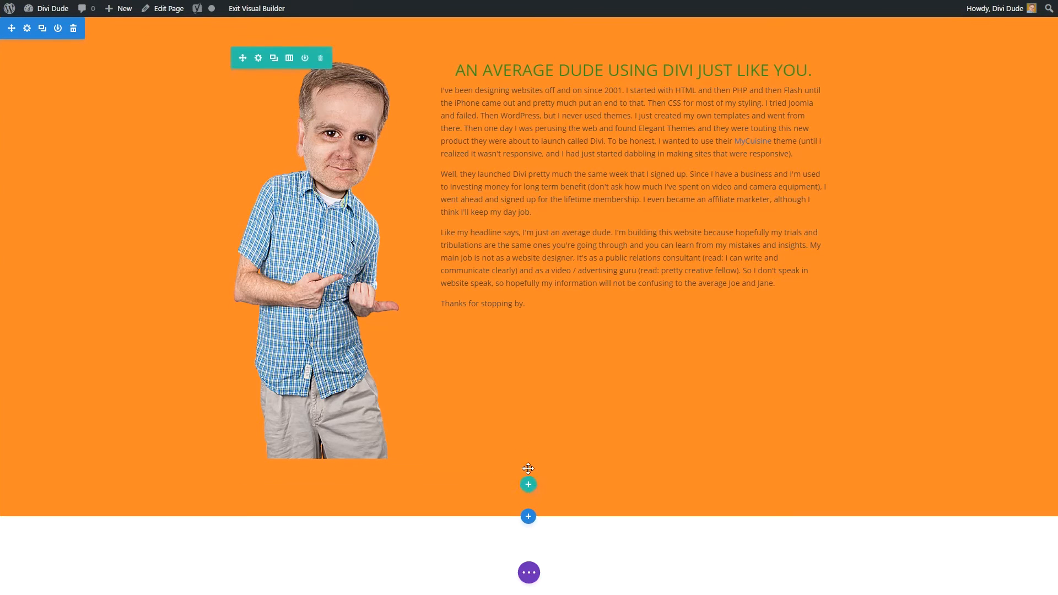
Insert a regular section below the introduction with a single-column row containing a Text module
{"action": "left_click", "coordinate": [526, 518]}
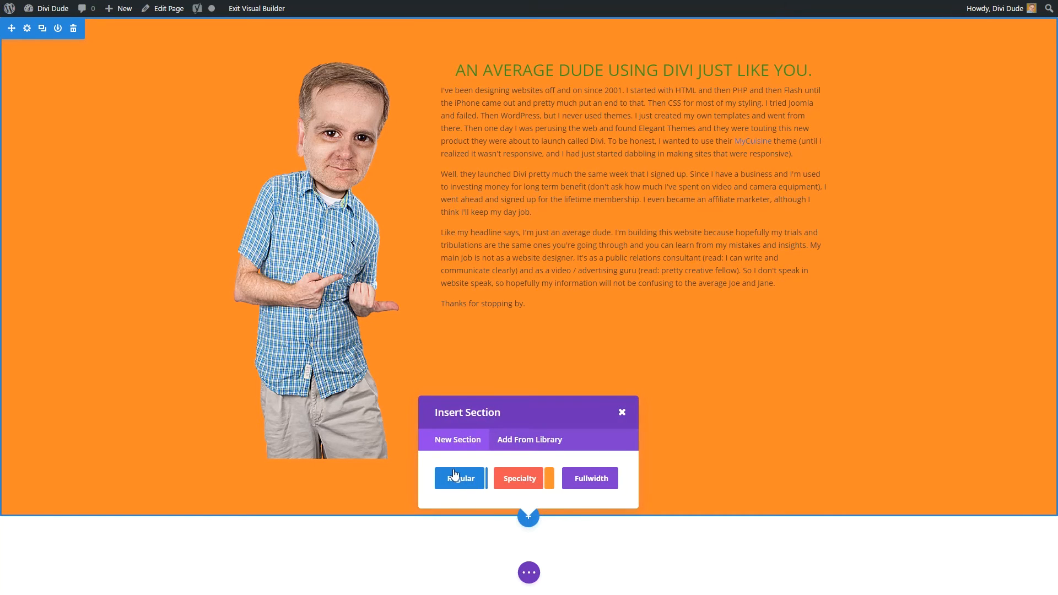
{"action": "left_click", "coordinate": [454, 476]}
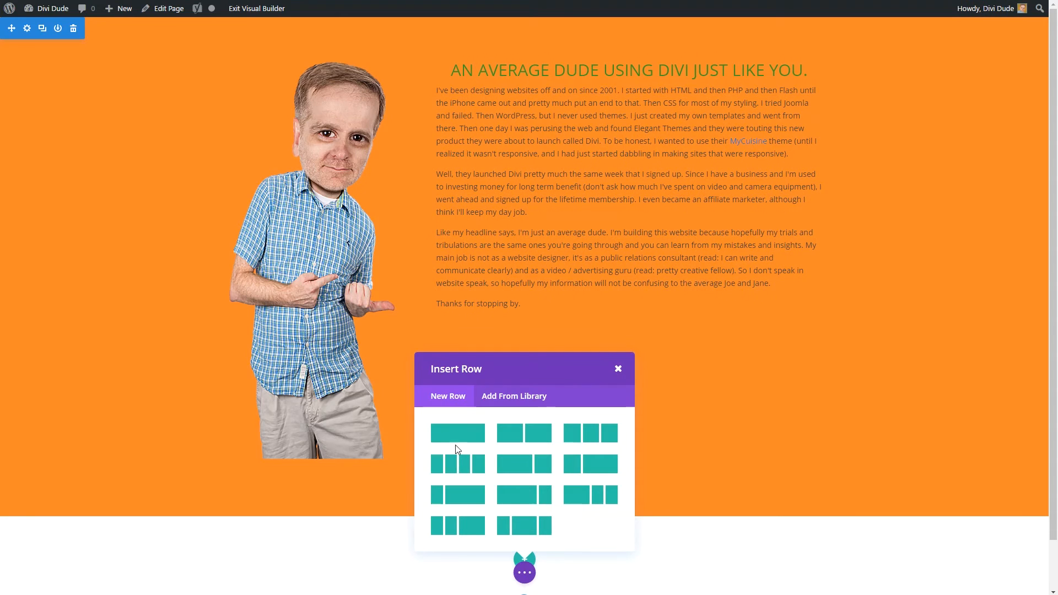
{"action": "left_click", "coordinate": [460, 438]}
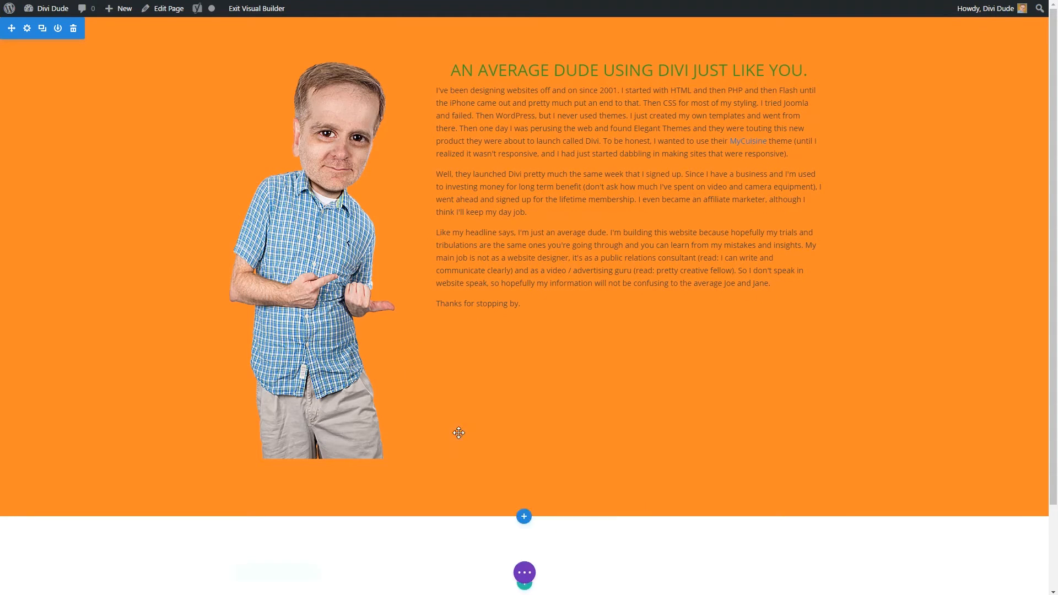
{"action": "type", "text": "text"}
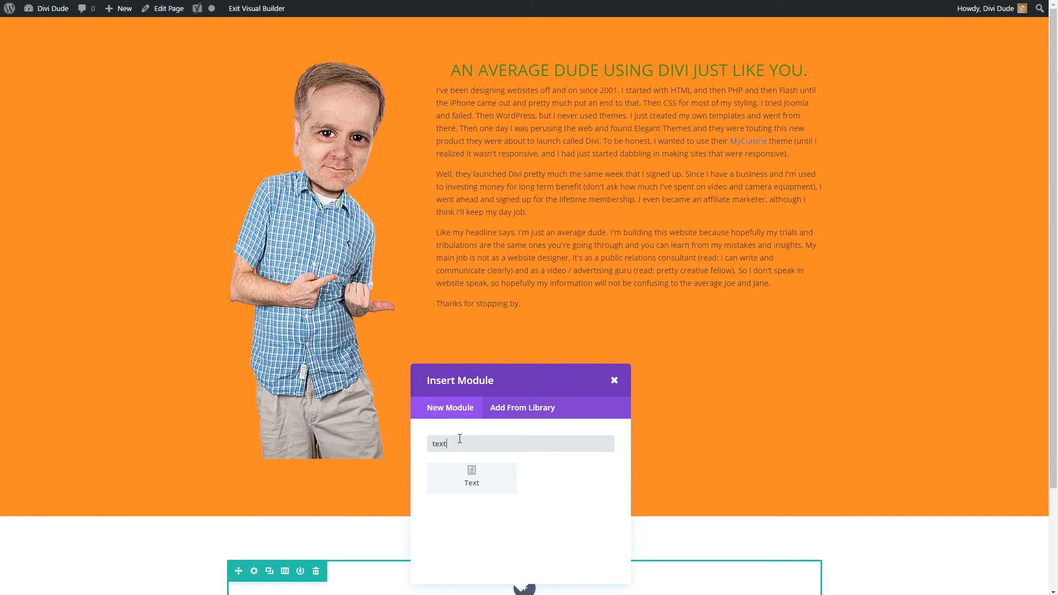
{"action": "left_click", "coordinate": [470, 481]}
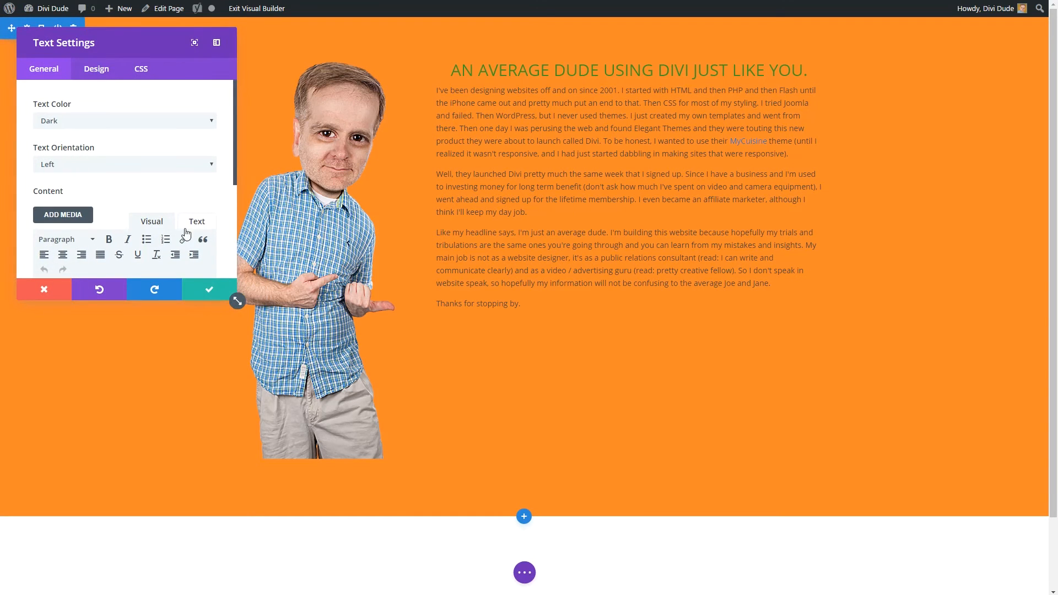
Set the new Text module's text color to Light and its text orientation to Center
{"action": "left_click", "coordinate": [151, 121]}
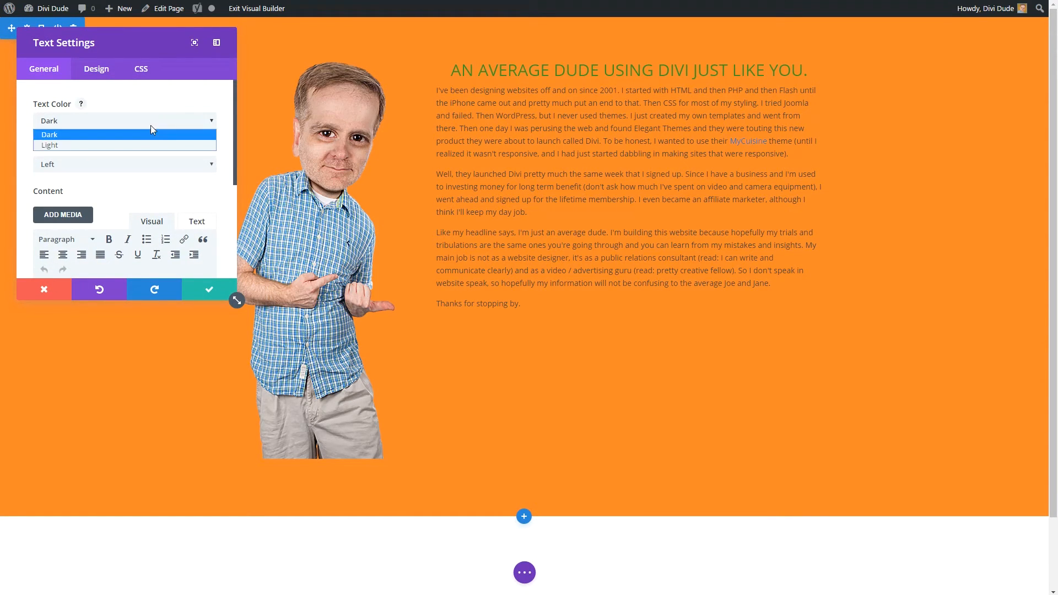
{"action": "left_click", "coordinate": [147, 143]}
{"action": "left_click", "coordinate": [149, 164]}
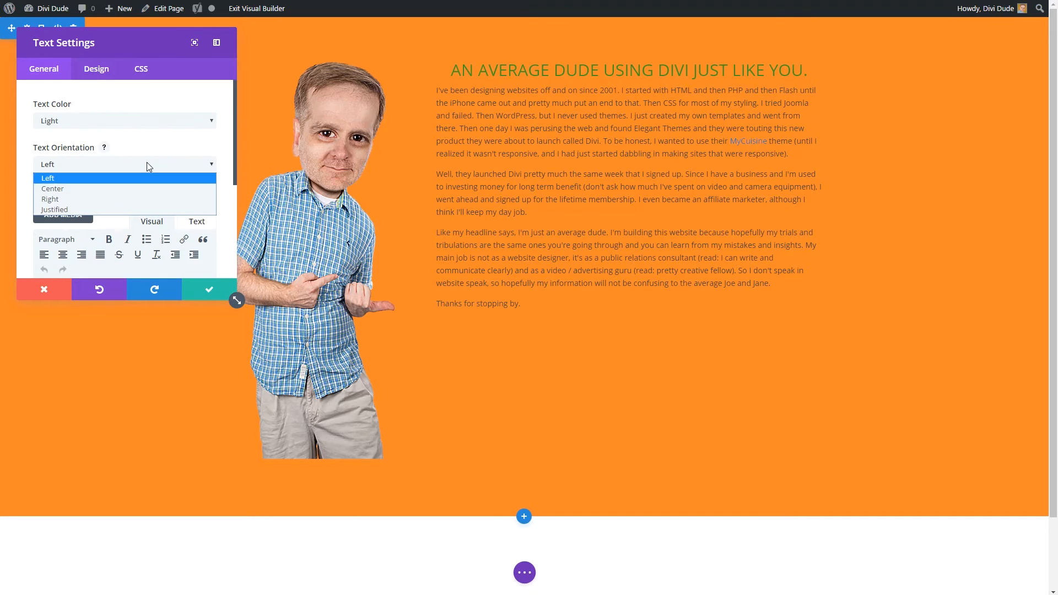
{"action": "left_click", "coordinate": [137, 190]}
Enter "It's A Divi World Out There. Discover It With Me." as Heading 1 content in the Text module
{"action": "scroll", "coordinate": [158, 195], "scroll_direction": "down", "scroll_amount": 2}
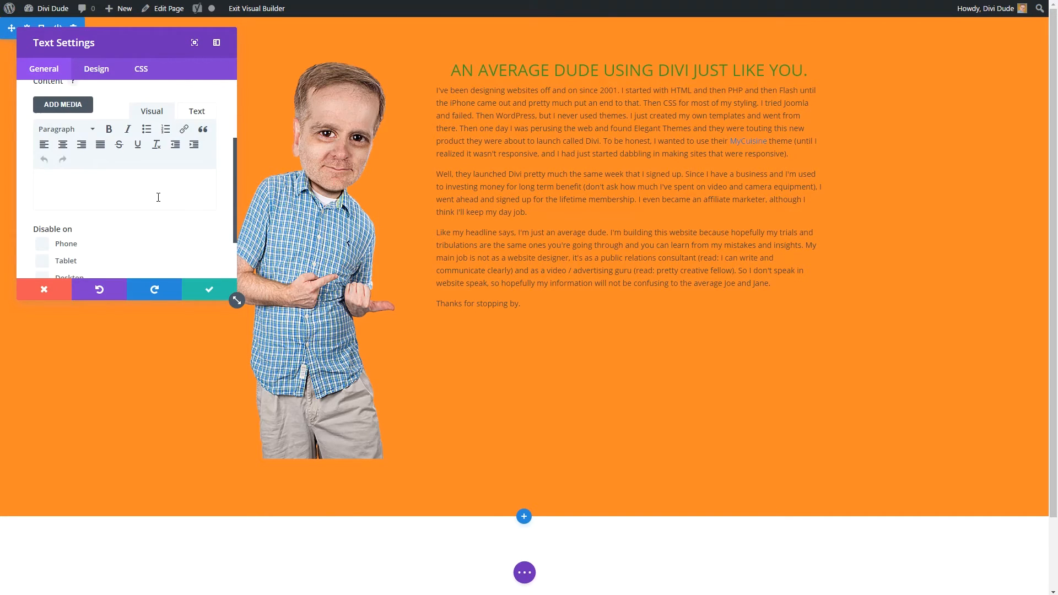
{"action": "left_click", "coordinate": [92, 135]}
{"action": "left_click", "coordinate": [76, 170]}
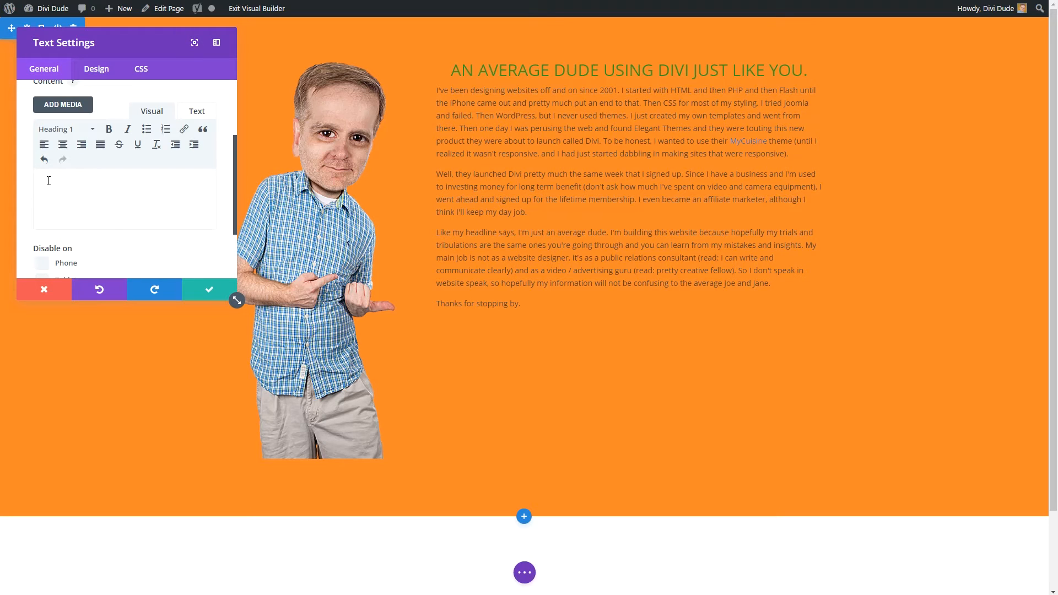
{"action": "type", "text": "It's A Divi World Out There. Discover It With Me."}
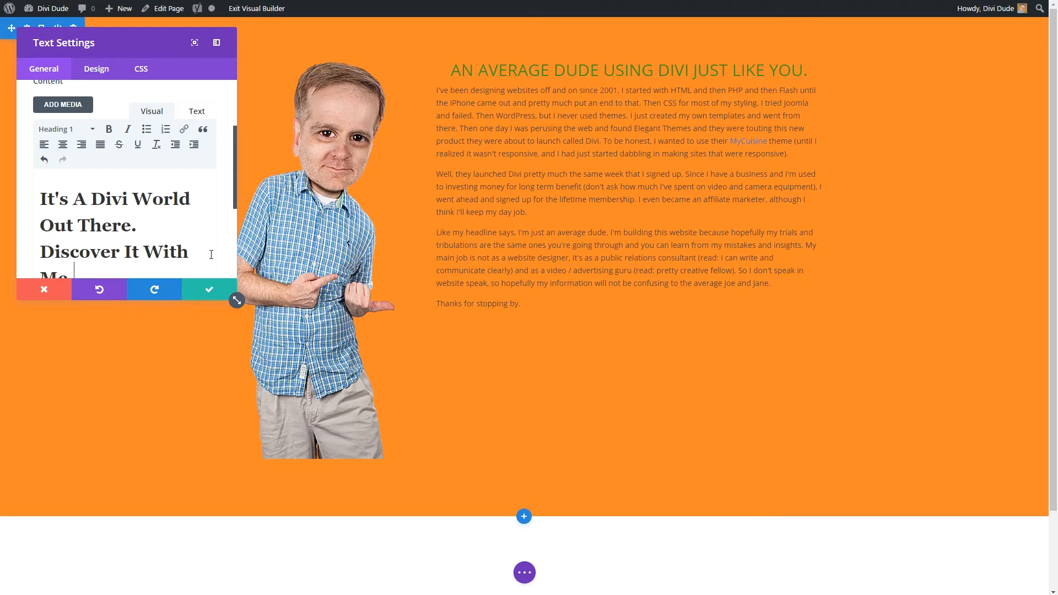
Give the Text module the admin label "Headline: It's A Divi World Out There. Discover It With Me." and save it
{"action": "left_click_drag", "start_coordinate": [236, 204], "coordinate": [227, 287]}
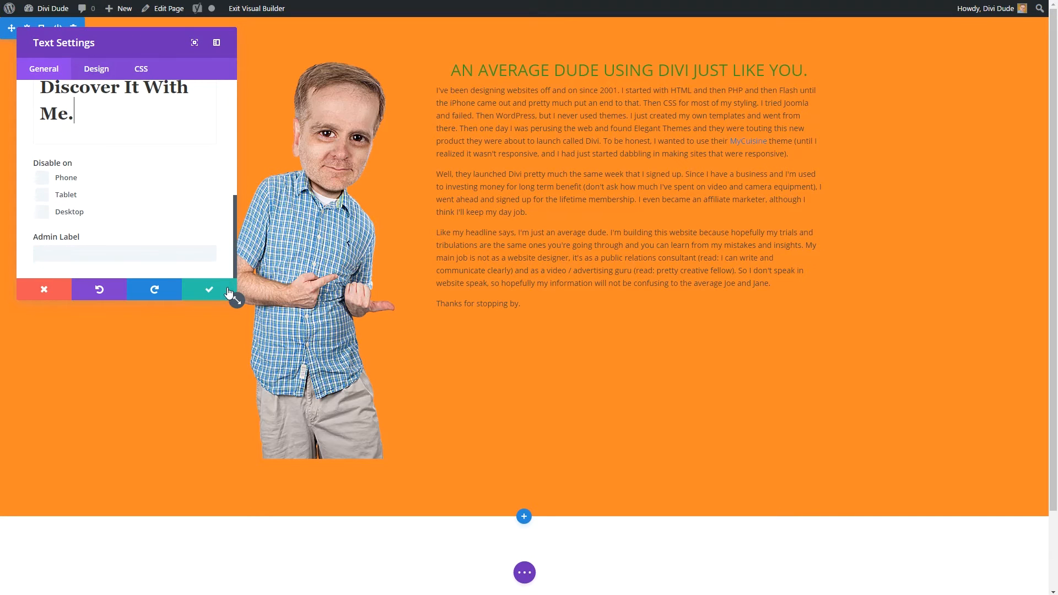
{"action": "left_click", "coordinate": [173, 258]}
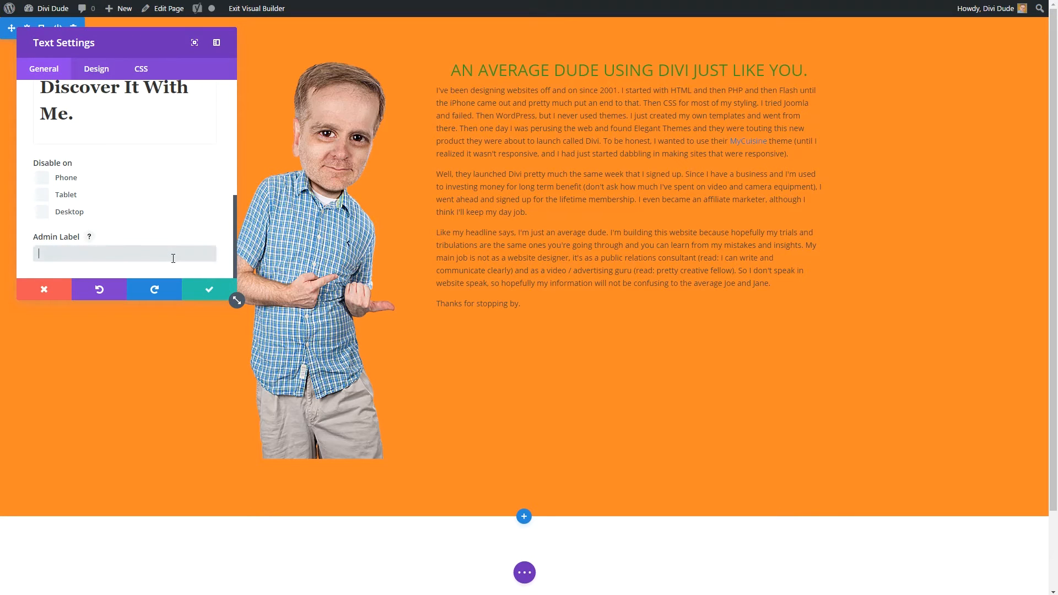
{"action": "type", "text": "Headline:"}
{"action": "type", "text": "It's A Divi World Out There. Discover It With Me."}
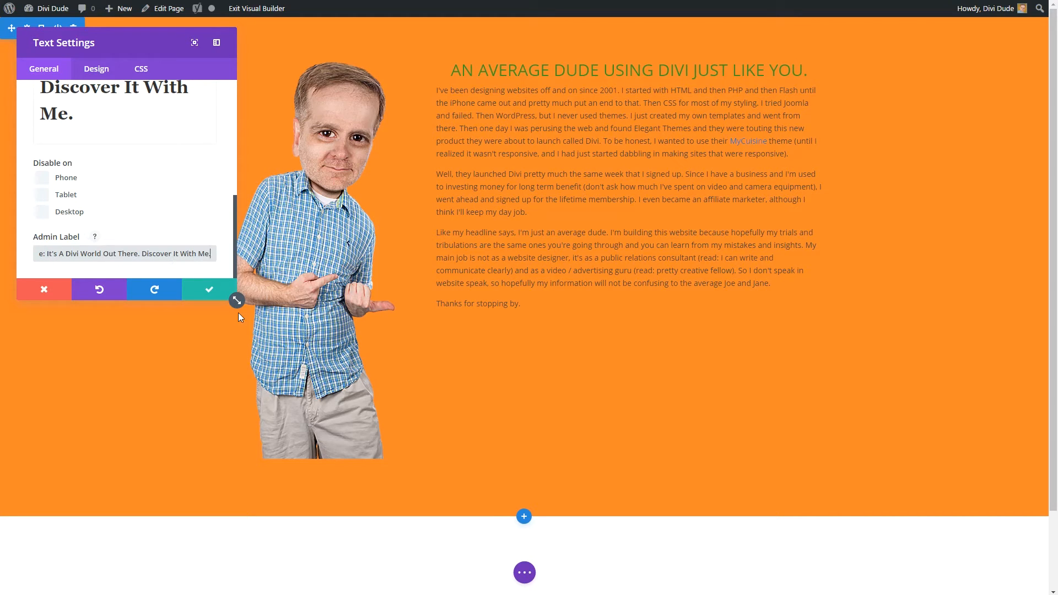
{"action": "left_click", "coordinate": [211, 294]}
Set the new headline section's background color to the palette green and save the section settings
{"action": "scroll", "coordinate": [248, 397], "scroll_direction": "down", "scroll_amount": 2}
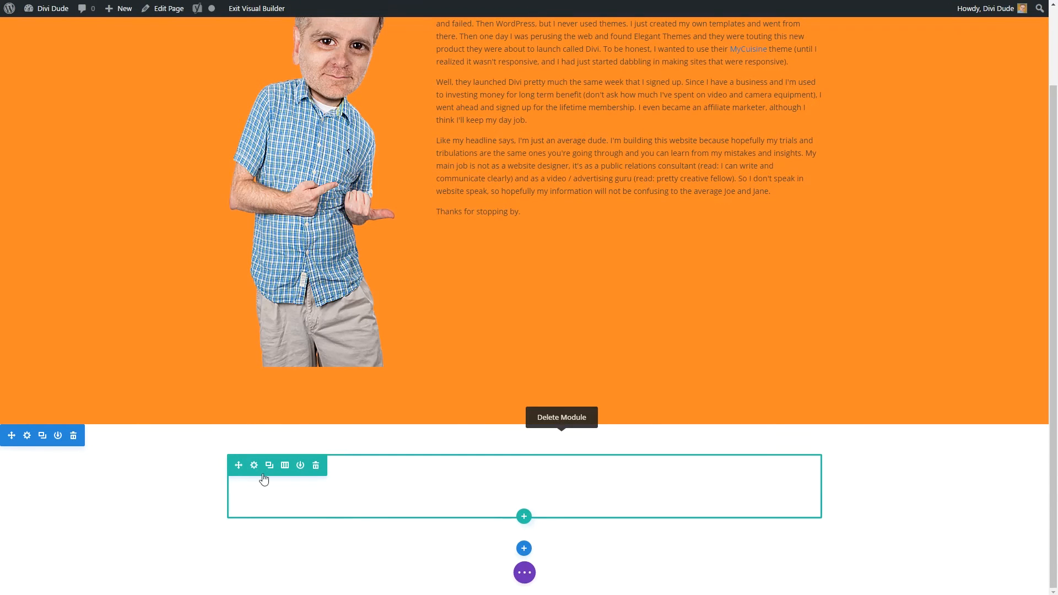
{"action": "left_click", "coordinate": [27, 437]}
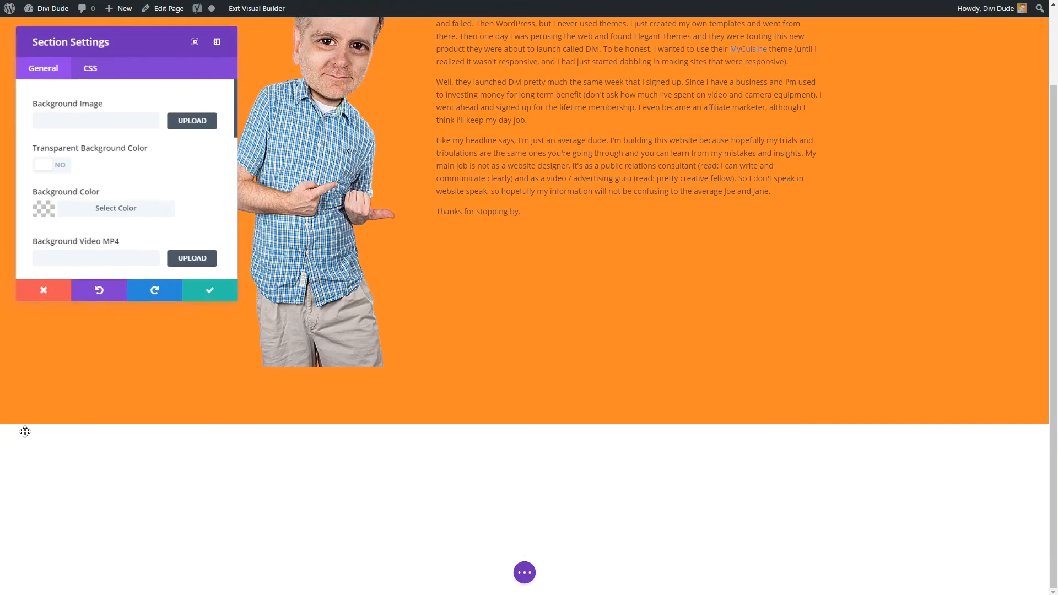
{"action": "left_click", "coordinate": [122, 207]}
{"action": "scroll", "coordinate": [122, 203], "scroll_direction": "down", "scroll_amount": 3}
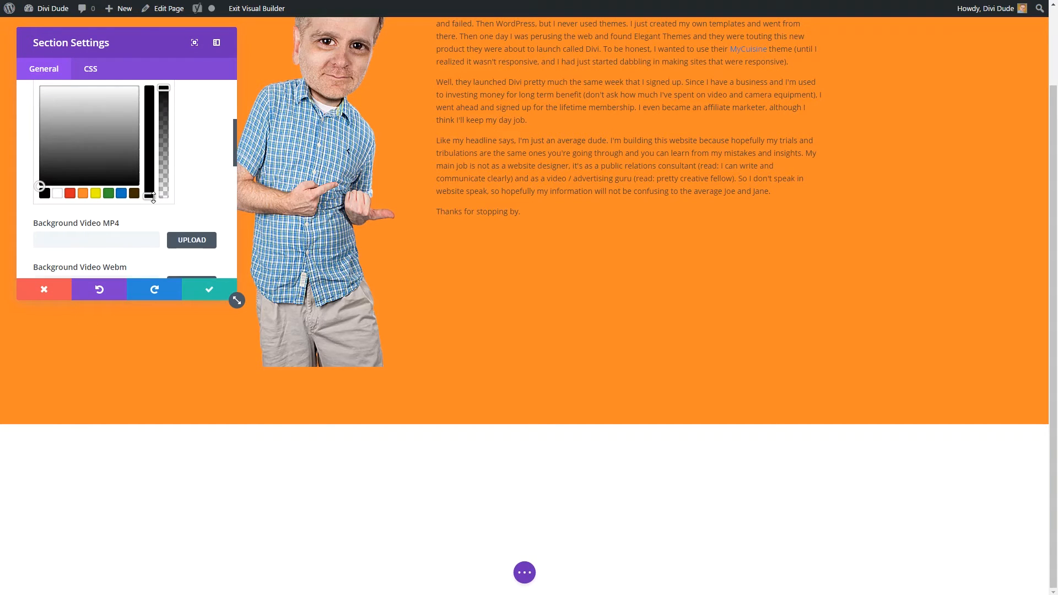
{"action": "left_click", "coordinate": [109, 193]}
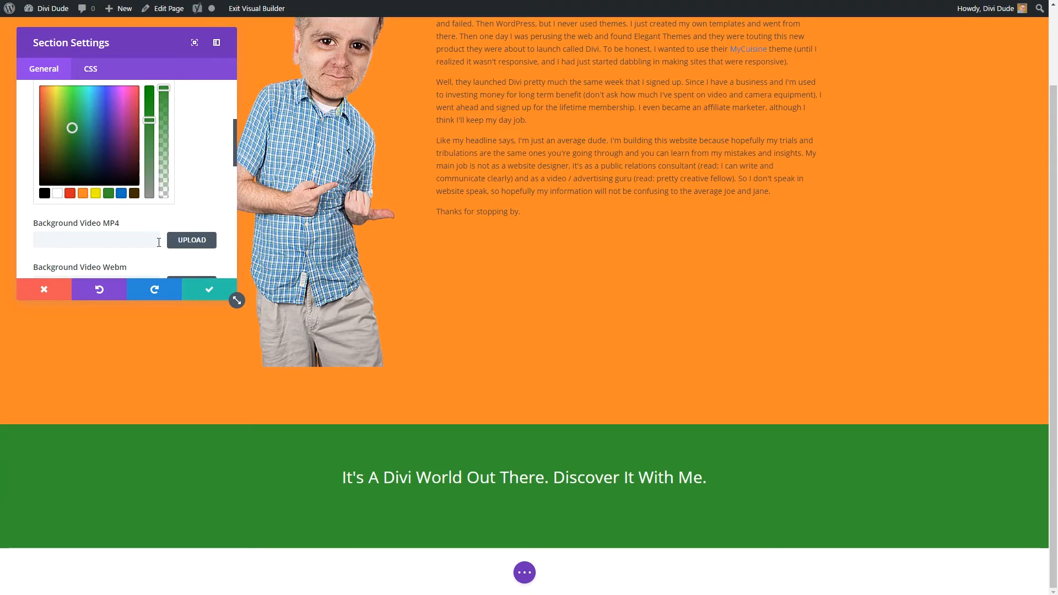
{"action": "left_click", "coordinate": [209, 289]}
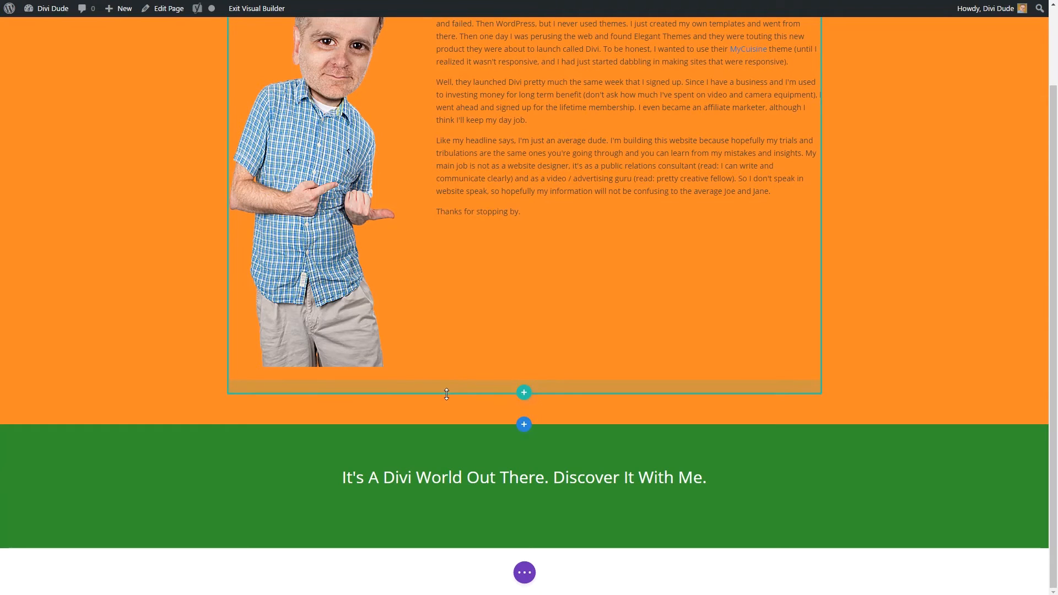
Reduce the bottom padding of the introduction row and its orange section to tighten the space below the character image
{"action": "left_click_drag", "start_coordinate": [446, 393], "coordinate": [449, 373]}
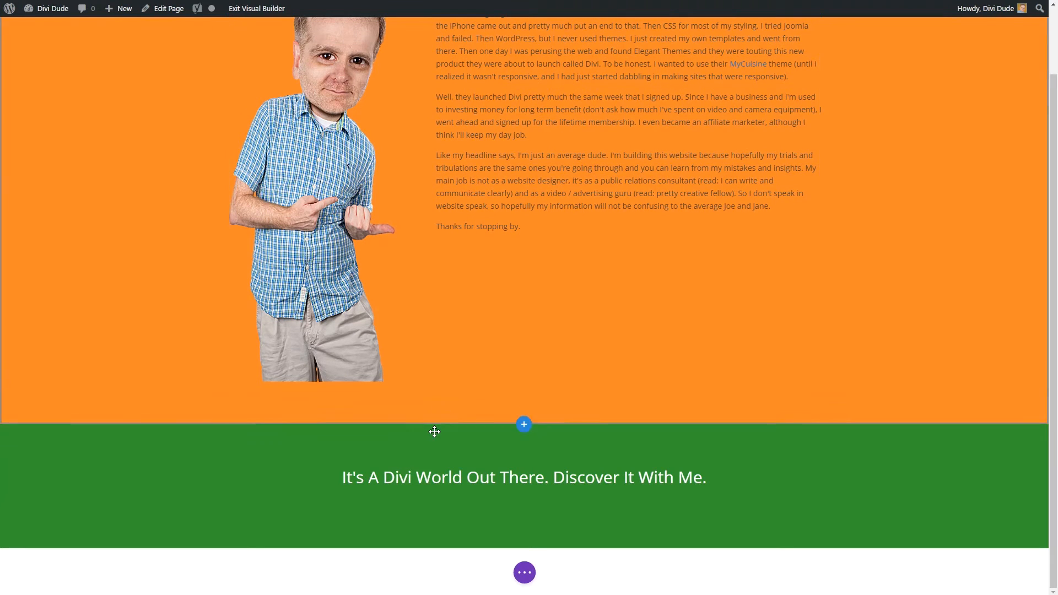
{"action": "left_click_drag", "start_coordinate": [397, 418], "coordinate": [406, 385]}
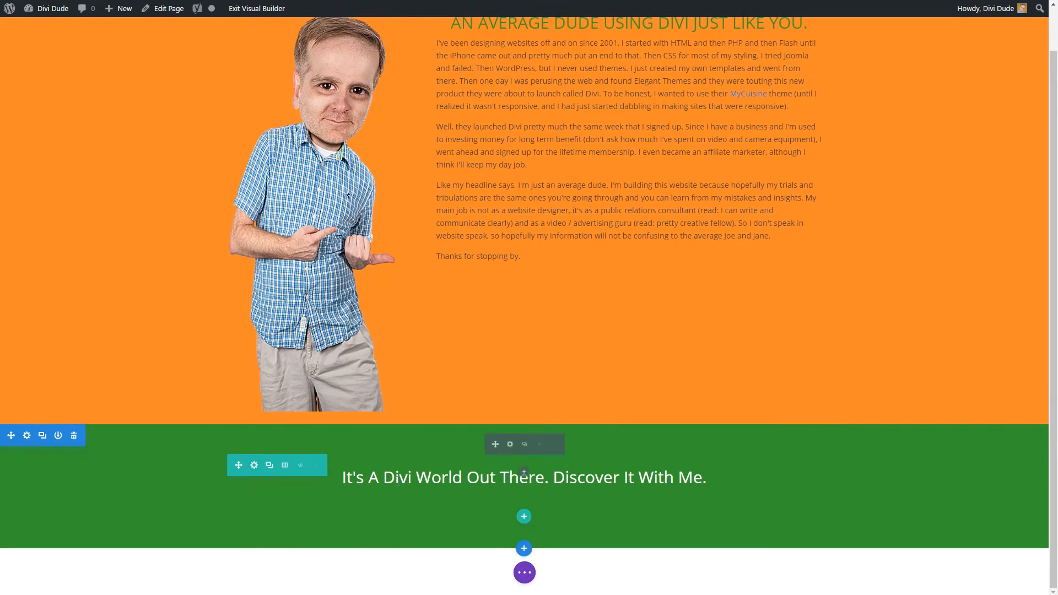
{"action": "scroll", "coordinate": [524, 474], "scroll_direction": "up", "scroll_amount": 1}
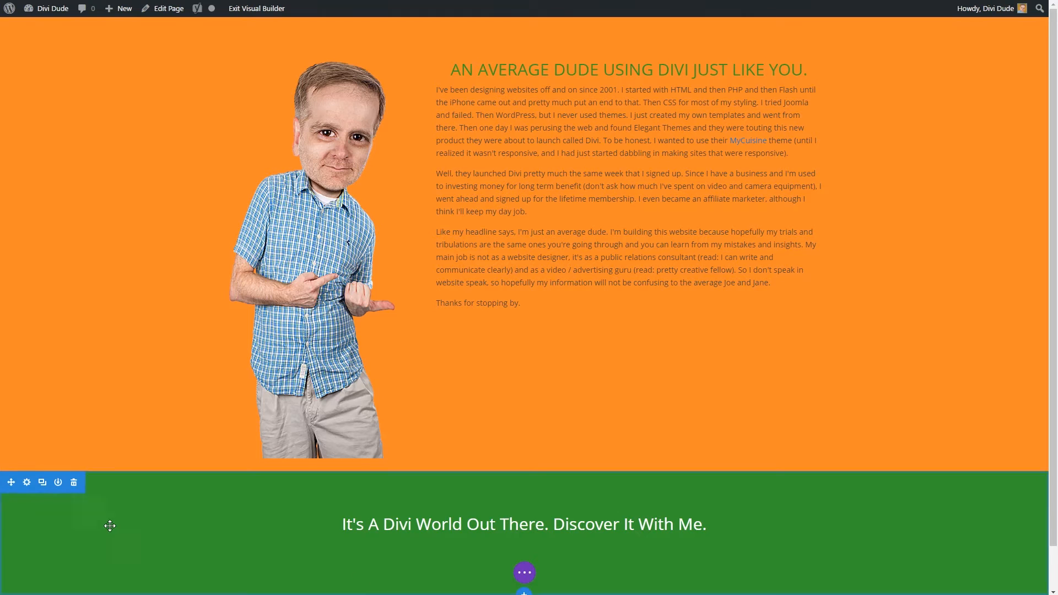
Set the green headline section's top padding to 0px and save the section settings
{"action": "left_click", "coordinate": [30, 482]}
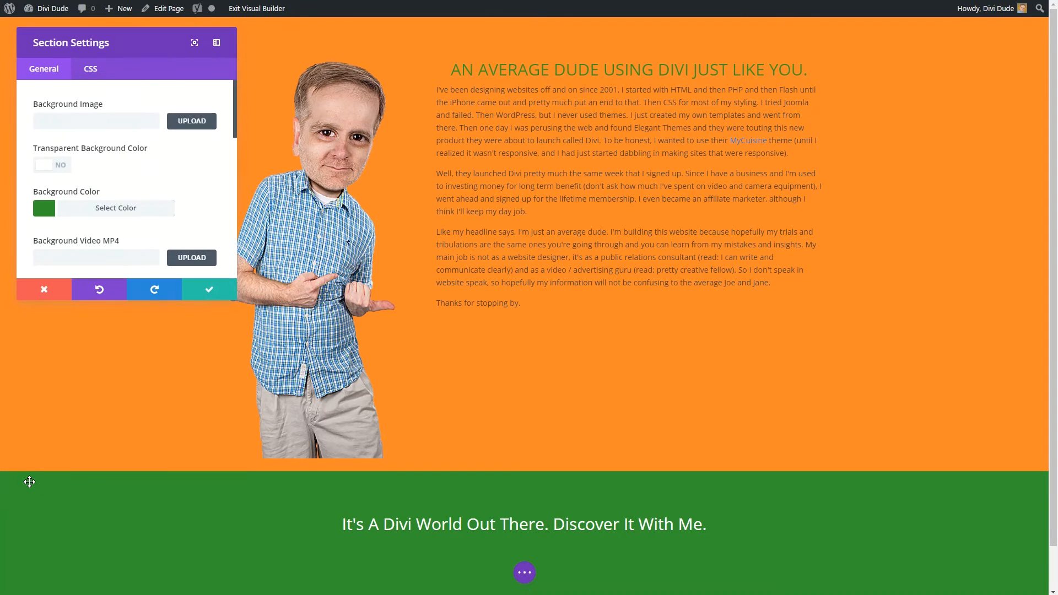
{"action": "scroll", "coordinate": [125, 195], "scroll_direction": "down", "scroll_amount": 3}
{"action": "scroll", "coordinate": [126, 195], "scroll_direction": "down", "scroll_amount": 10}
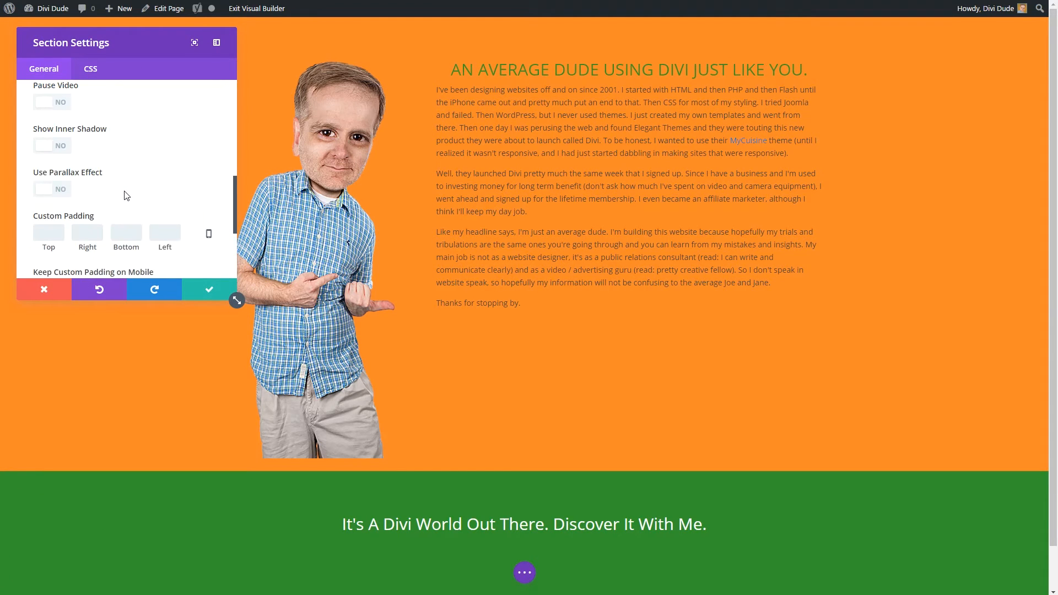
{"action": "scroll", "coordinate": [126, 189], "scroll_direction": "up", "scroll_amount": 3}
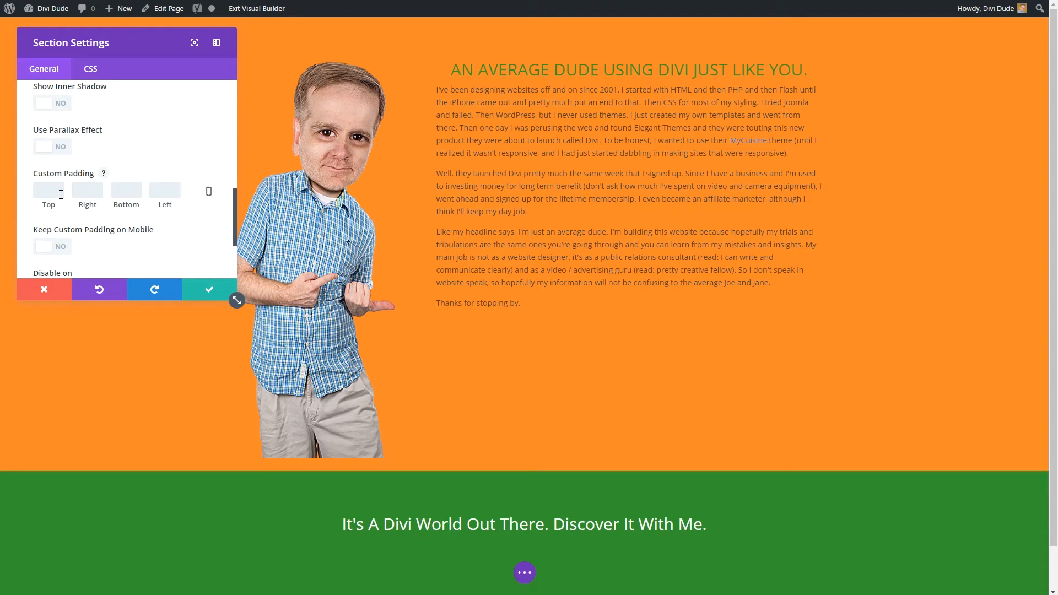
{"action": "type", "text": "0"}
{"action": "left_click", "coordinate": [94, 192]}
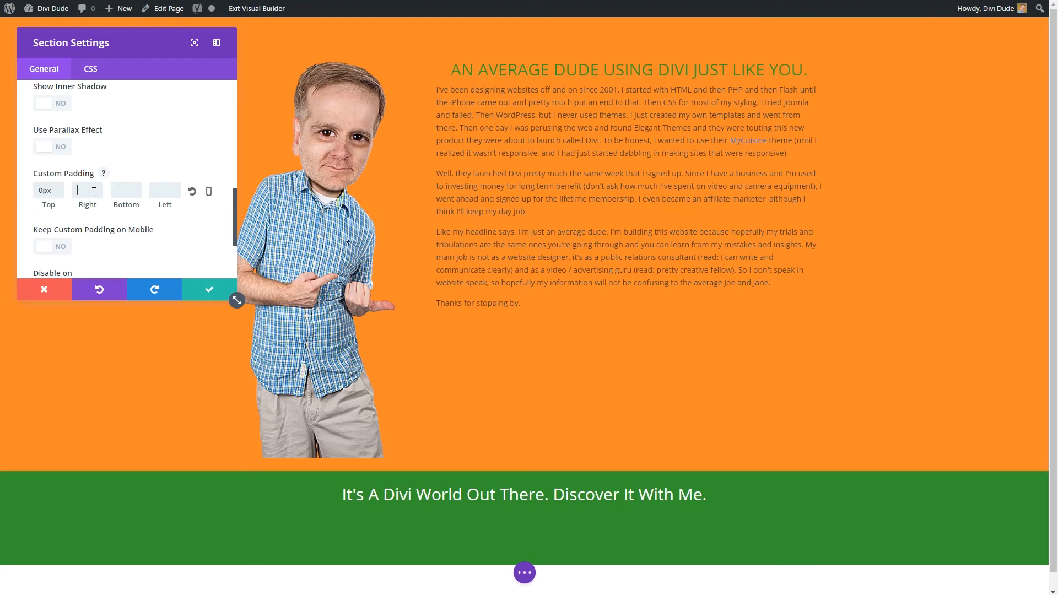
{"action": "left_click", "coordinate": [211, 292]}
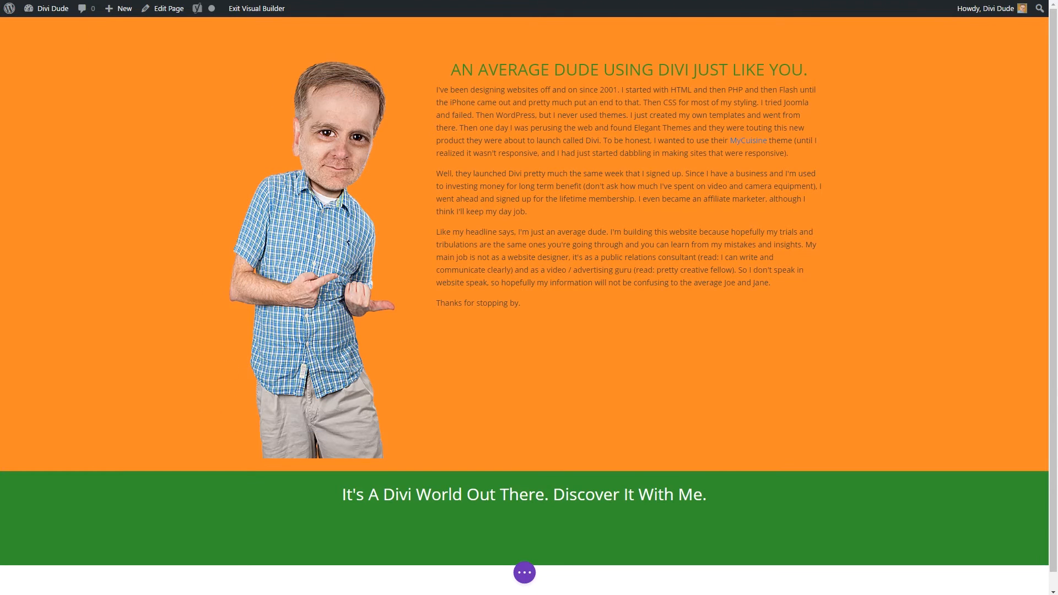
Set the top custom margin of the headline row to -24px and save the row settings
{"action": "mouse_move", "coordinate": [341, 492]}
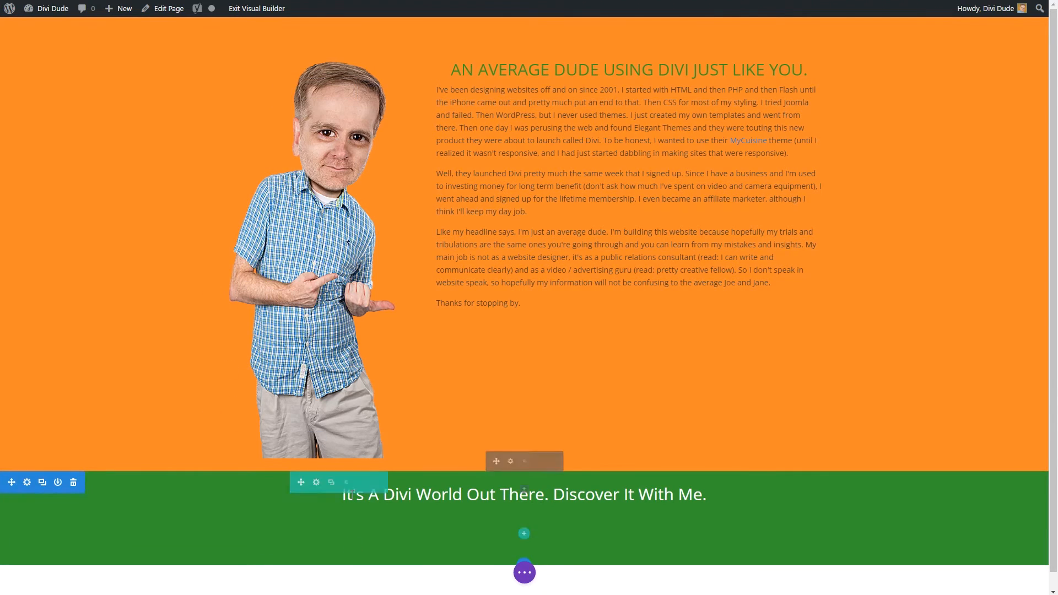
{"action": "left_click", "coordinate": [315, 487]}
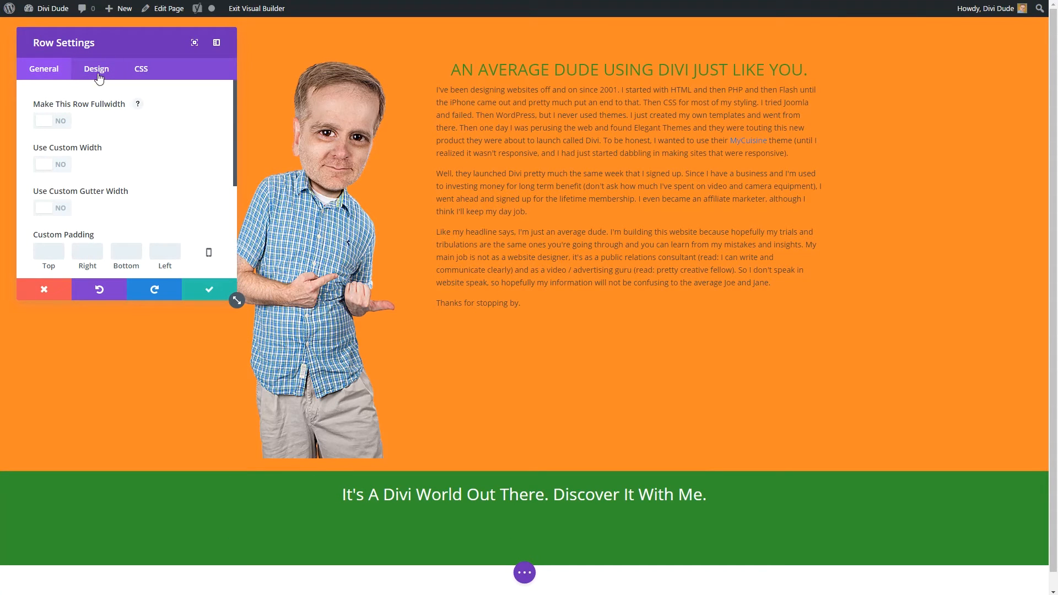
{"action": "left_click", "coordinate": [99, 77]}
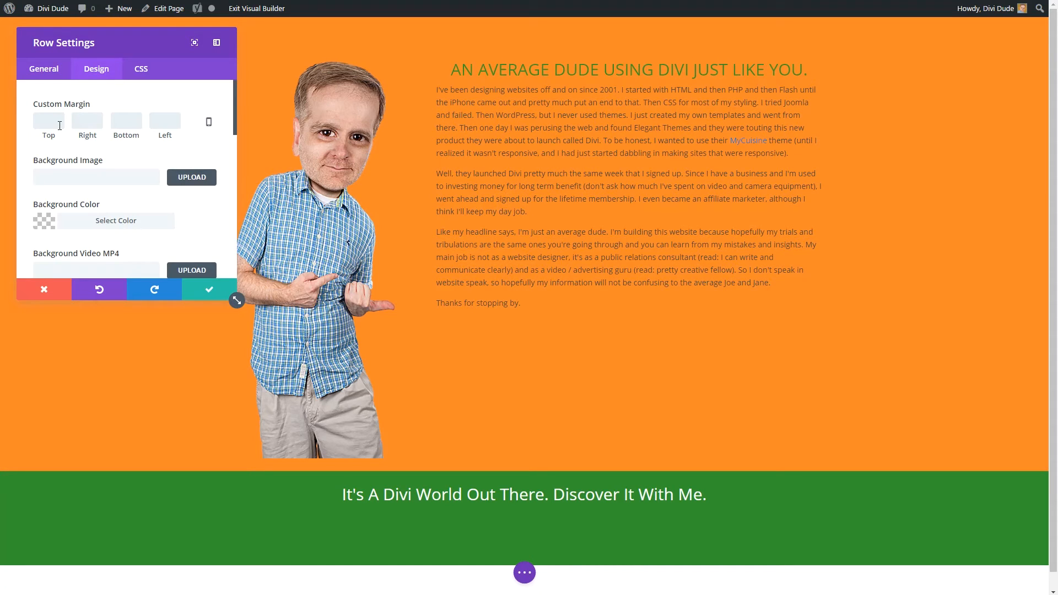
{"action": "type", "text": "-25px"}
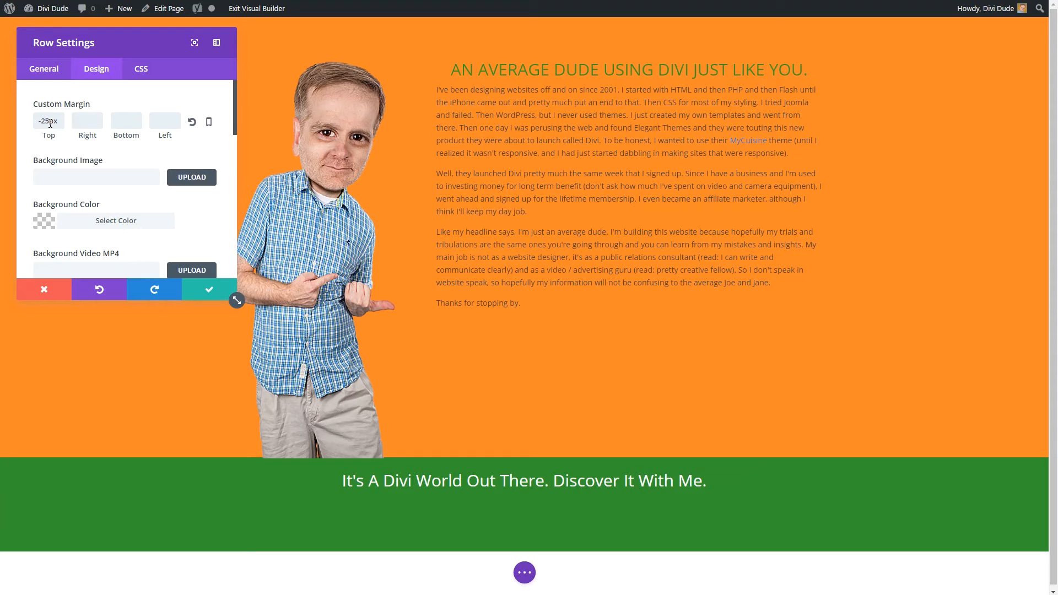
{"action": "key", "text": "Down"}
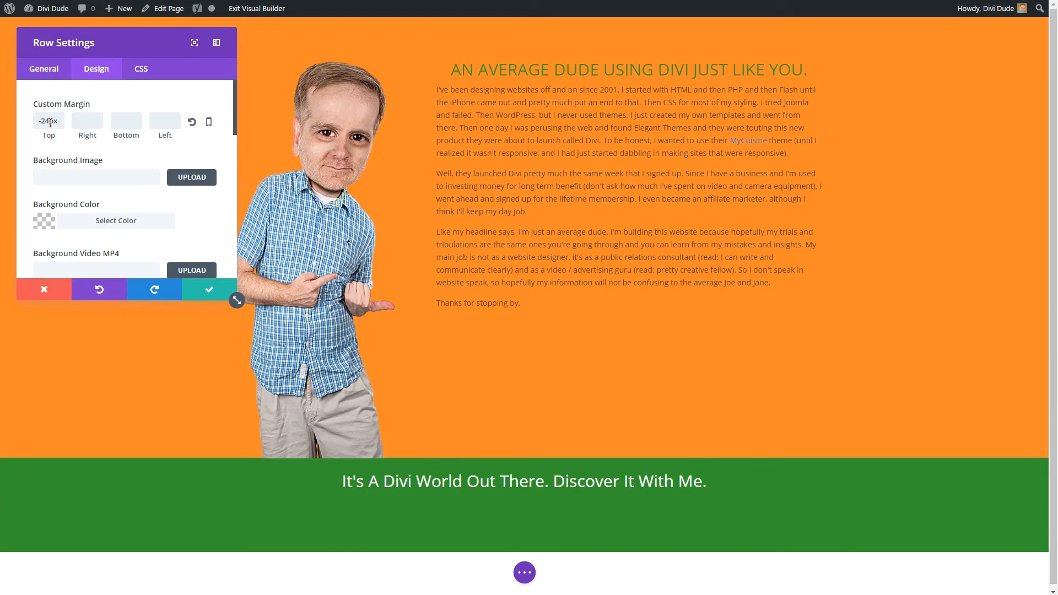
{"action": "left_click", "coordinate": [215, 298]}
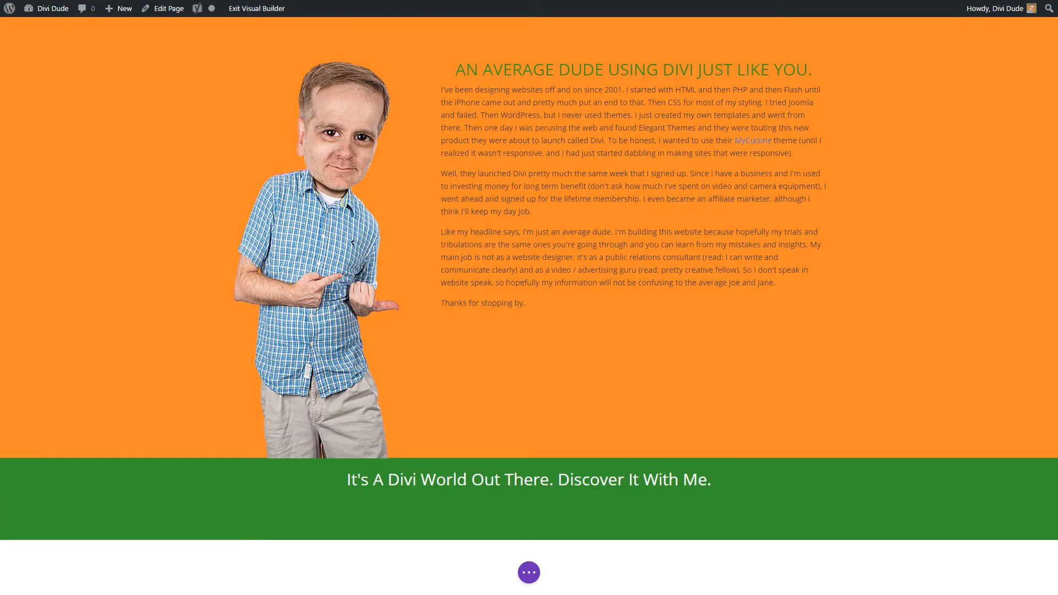
Try a top padding of 25 on the headline's Text module, clear it again and save the module
{"action": "mouse_move", "coordinate": [528, 478]}
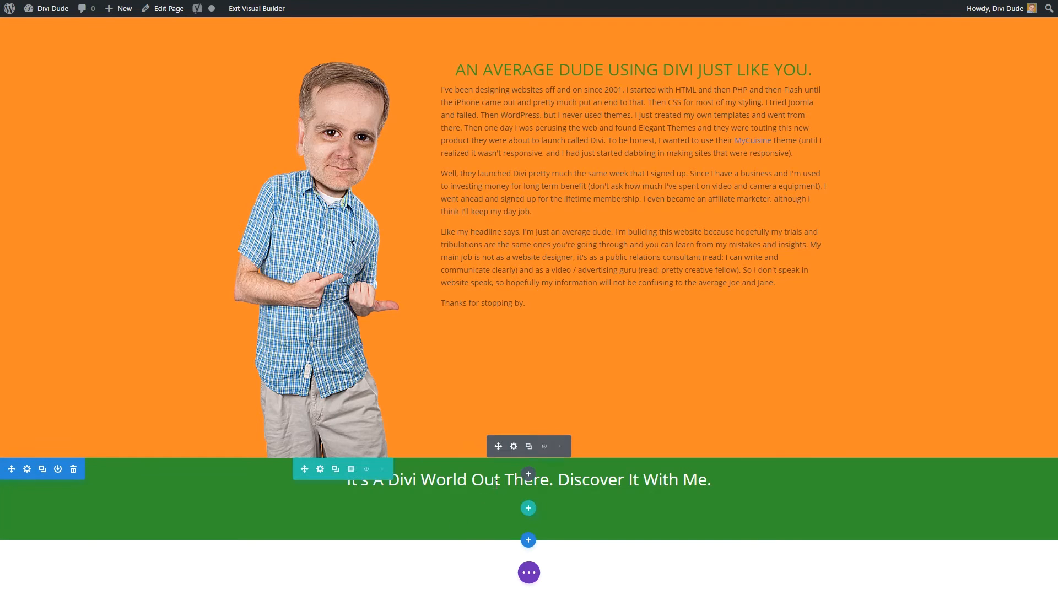
{"action": "left_click", "coordinate": [514, 447]}
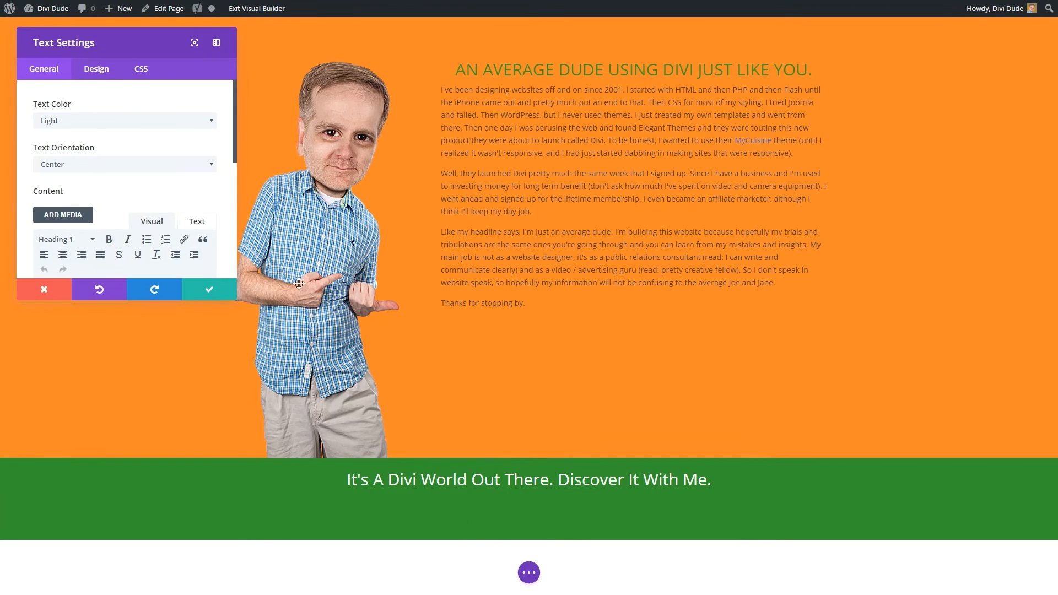
{"action": "left_click", "coordinate": [95, 76]}
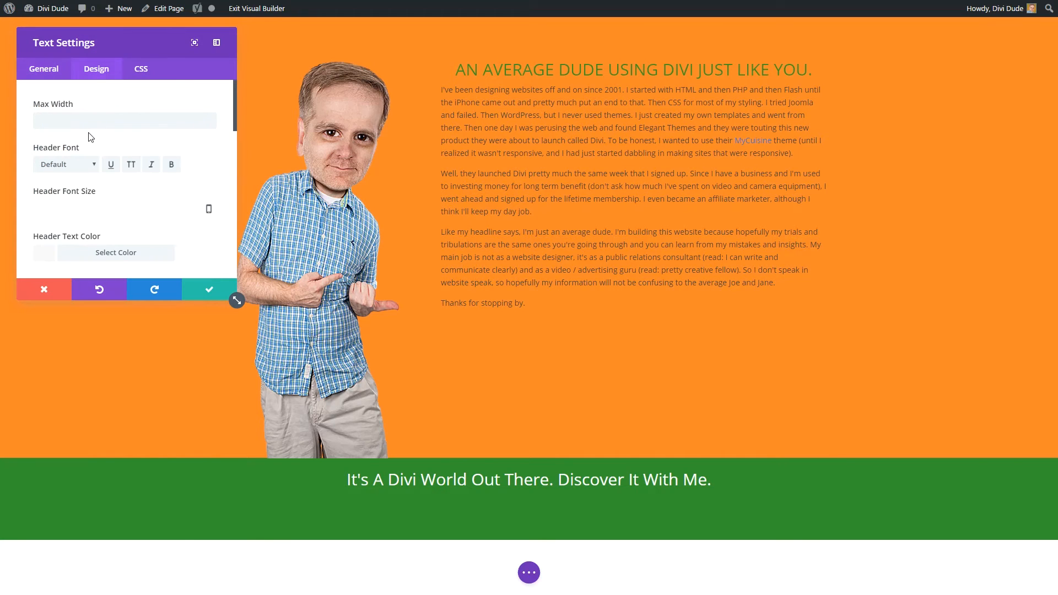
{"action": "scroll", "coordinate": [81, 190], "scroll_direction": "down", "scroll_amount": 4}
{"action": "scroll", "coordinate": [81, 190], "scroll_direction": "down", "scroll_amount": 6}
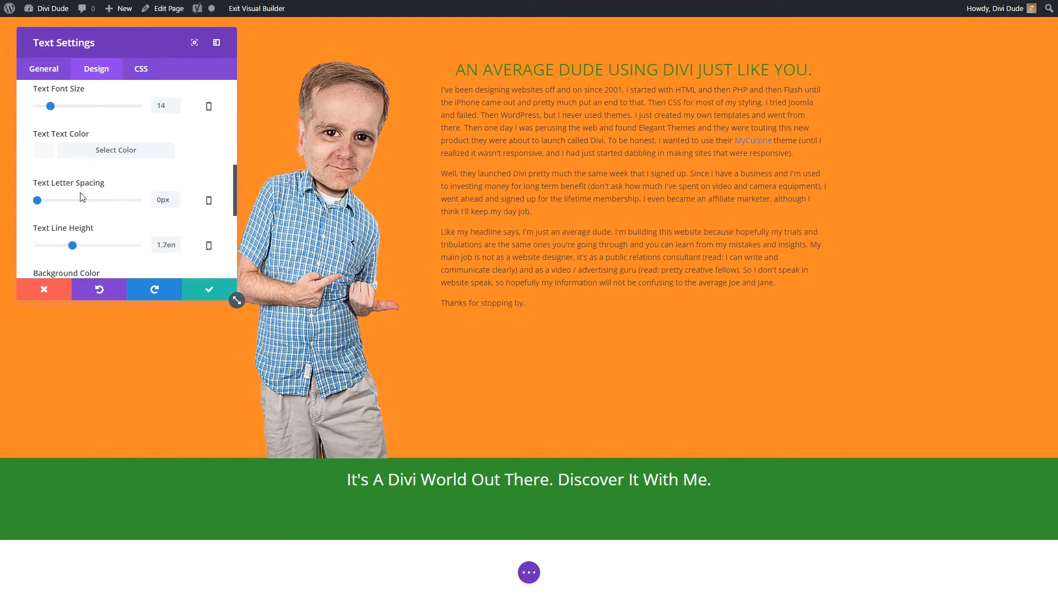
{"action": "left_click", "coordinate": [49, 189]}
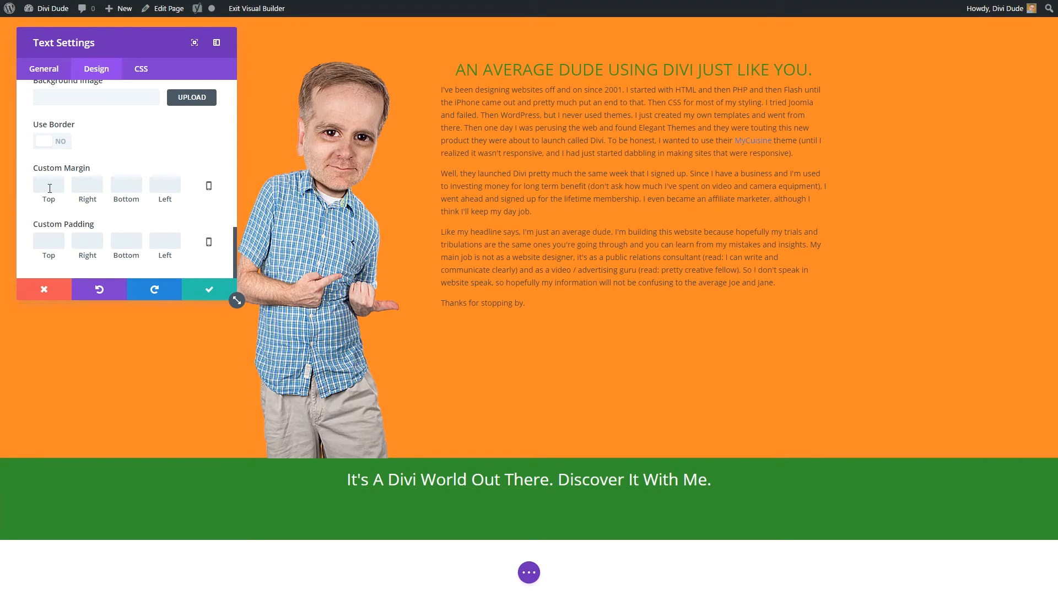
{"action": "left_click", "coordinate": [62, 240]}
{"action": "type", "text": "25"}
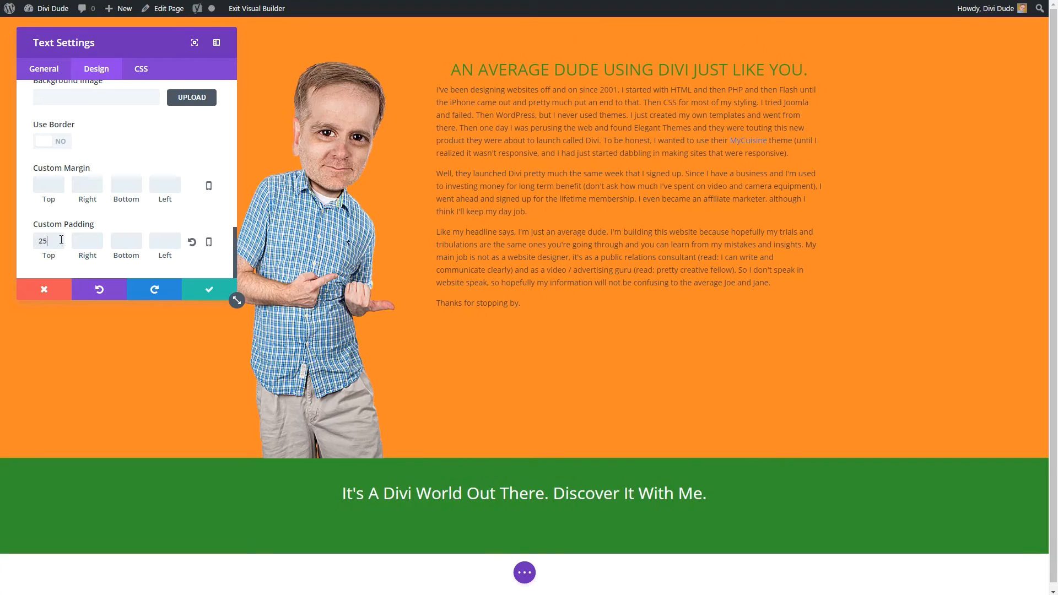
{"action": "double_click", "coordinate": [58, 241]}
{"action": "key", "text": "BackSpace"}
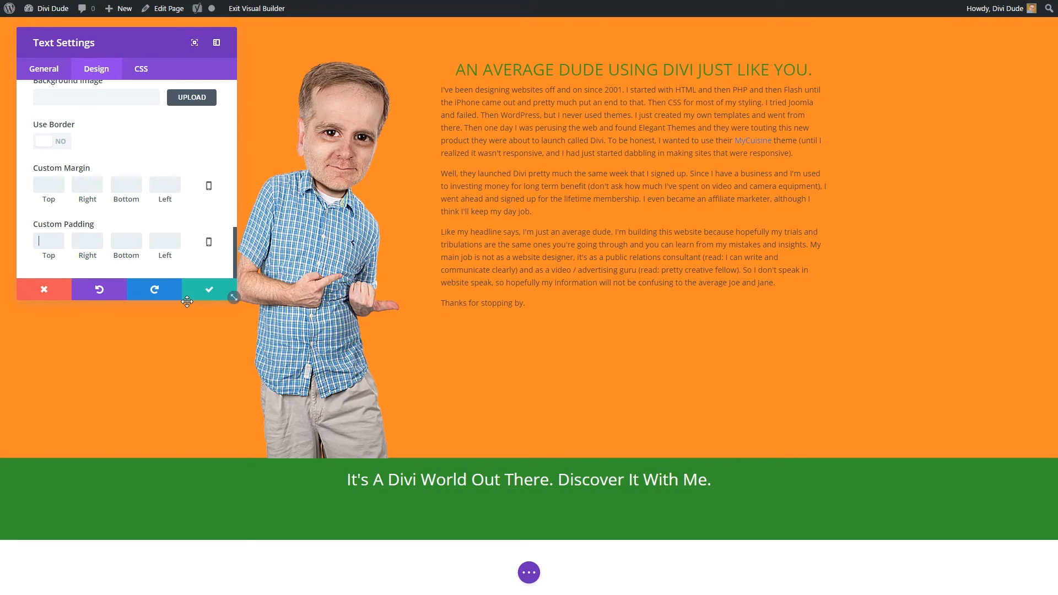
{"action": "left_click", "coordinate": [222, 296]}
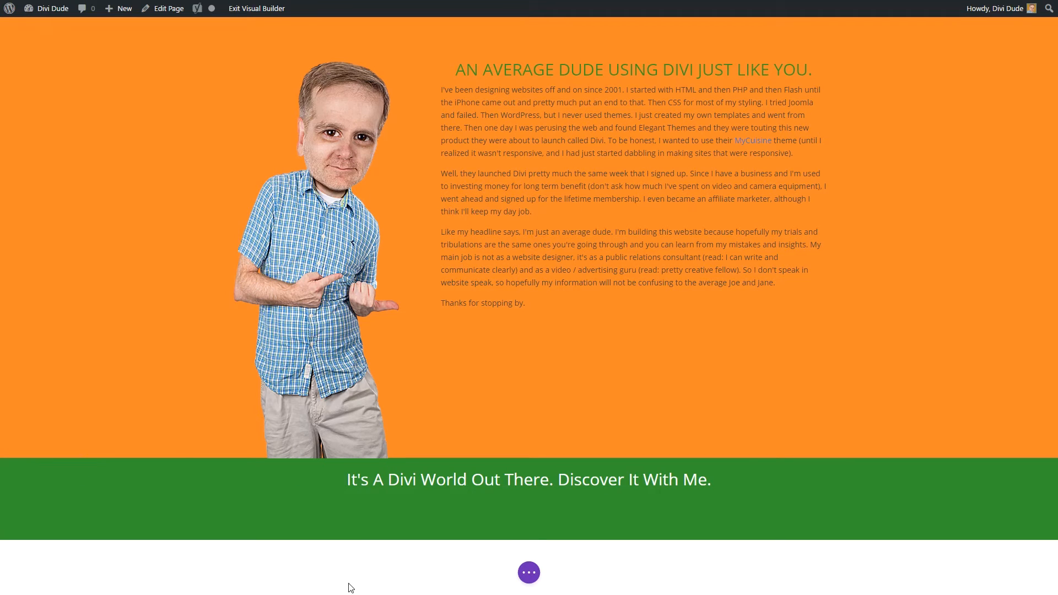
Increase the headline row's top padding slightly to move the headline down within the green section
{"action": "mouse_move", "coordinate": [407, 469]}
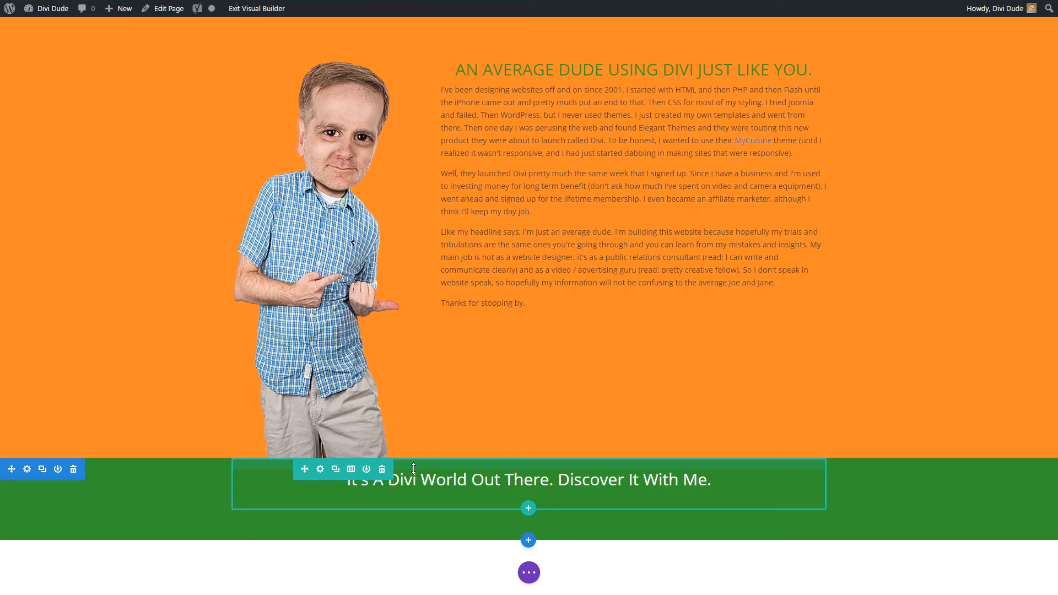
{"action": "left_click_drag", "start_coordinate": [414, 468], "coordinate": [414, 480]}
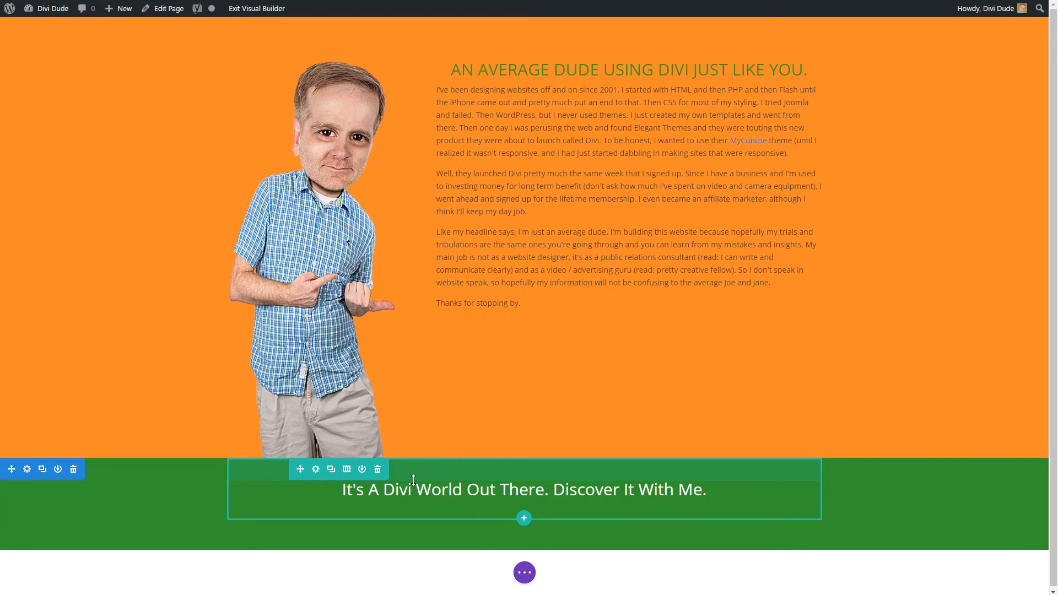
{"action": "left_click_drag", "start_coordinate": [414, 480], "coordinate": [413, 481]}
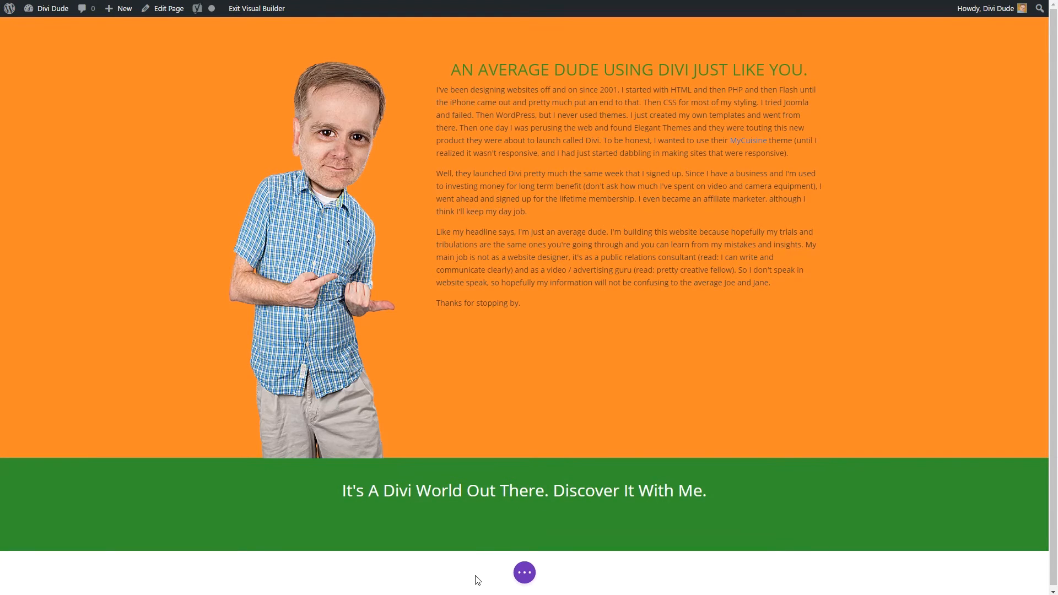
Insert a three-column row below the headline row and add a Blurb module to its first column
{"action": "left_click", "coordinate": [524, 518]}
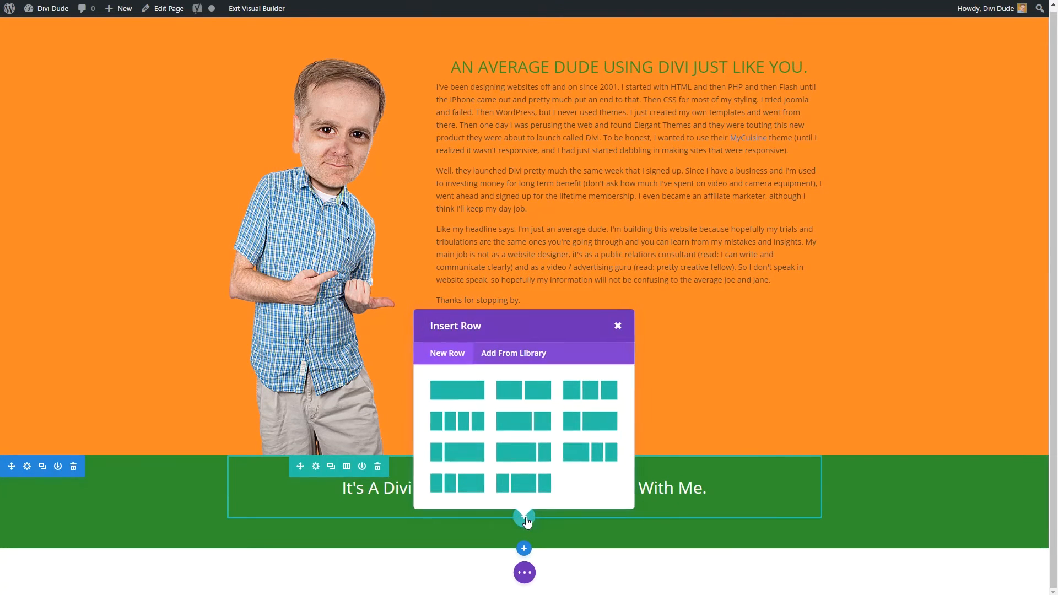
{"action": "left_click", "coordinate": [590, 390]}
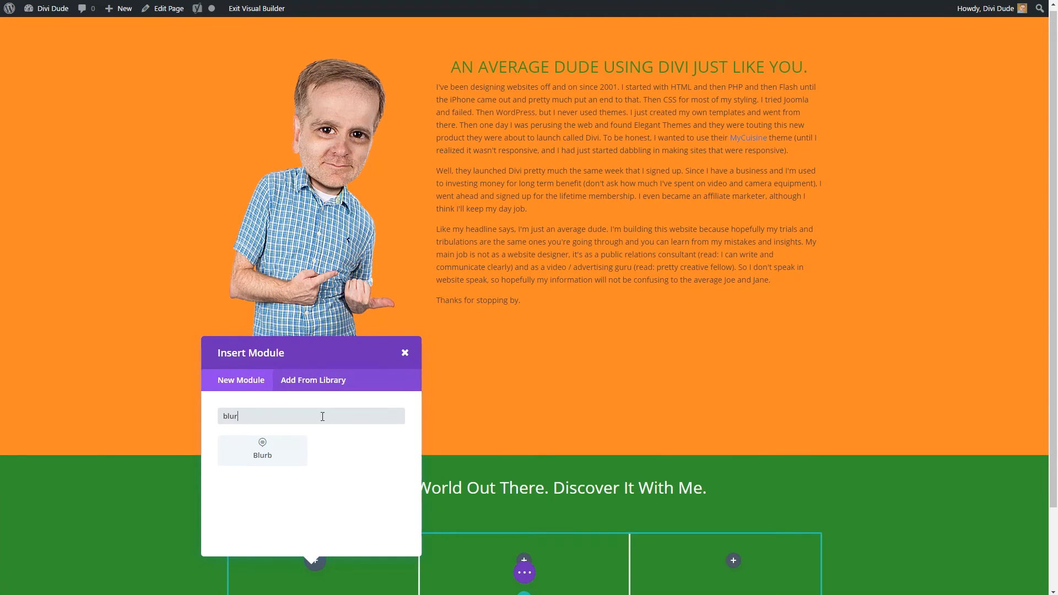
{"action": "left_click", "coordinate": [278, 457]}
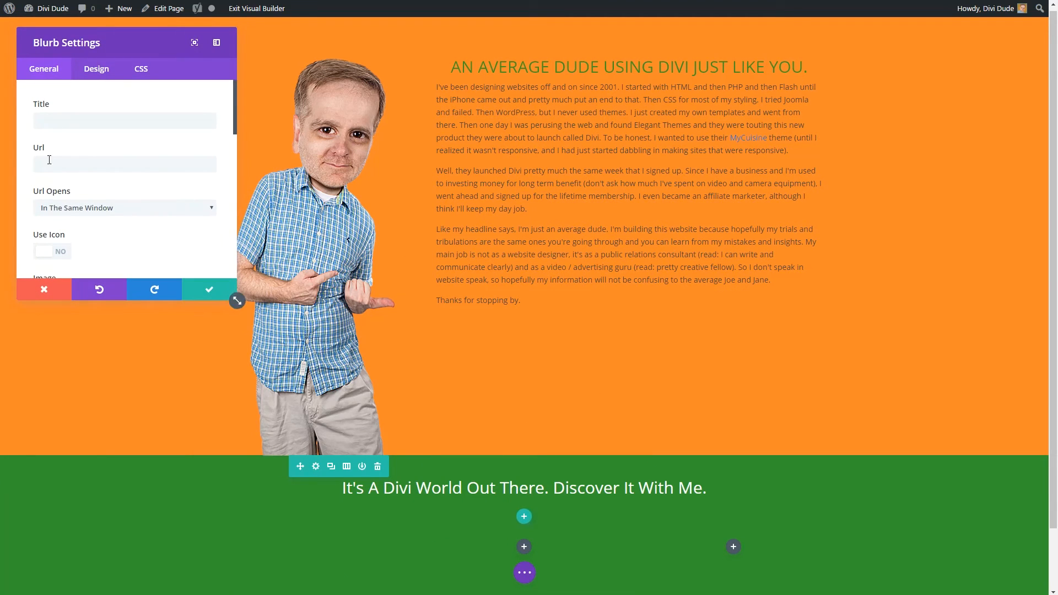
Title the blurb "Divi: Things I Didn't Know" and enable its icon with the circled question mark
{"action": "left_click", "coordinate": [85, 116]}
{"action": "type", "text": "Divi: Things I Didn't Know"}
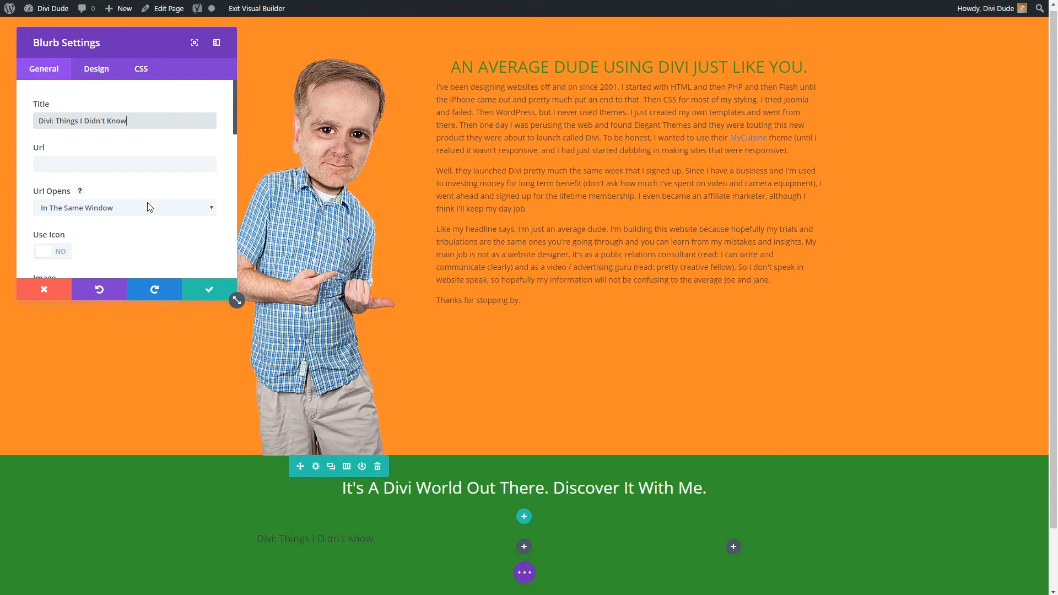
{"action": "scroll", "coordinate": [148, 207], "scroll_direction": "down", "scroll_amount": 5}
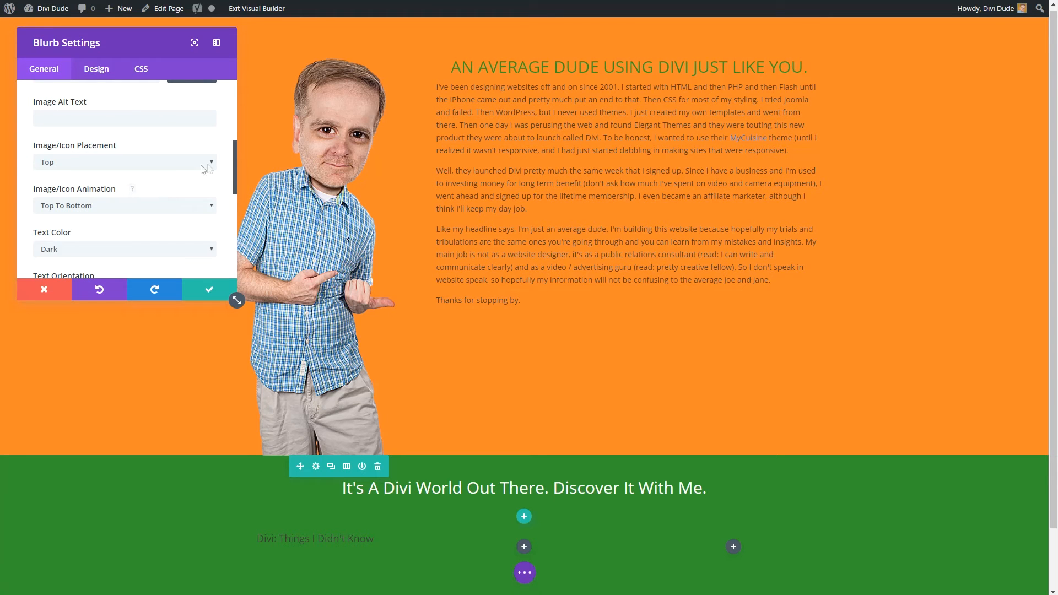
{"action": "scroll", "coordinate": [212, 169], "scroll_direction": "up", "scroll_amount": 3}
{"action": "scroll", "coordinate": [213, 168], "scroll_direction": "up", "scroll_amount": 2}
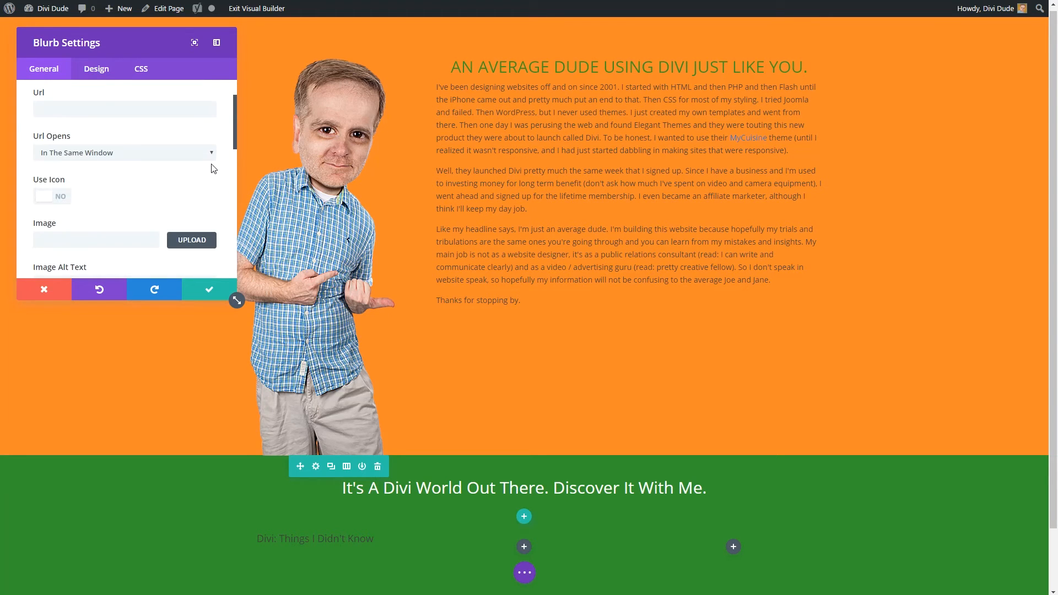
{"action": "scroll", "coordinate": [211, 165], "scroll_direction": "down", "scroll_amount": 3}
{"action": "scroll", "coordinate": [165, 160], "scroll_direction": "up", "scroll_amount": 2}
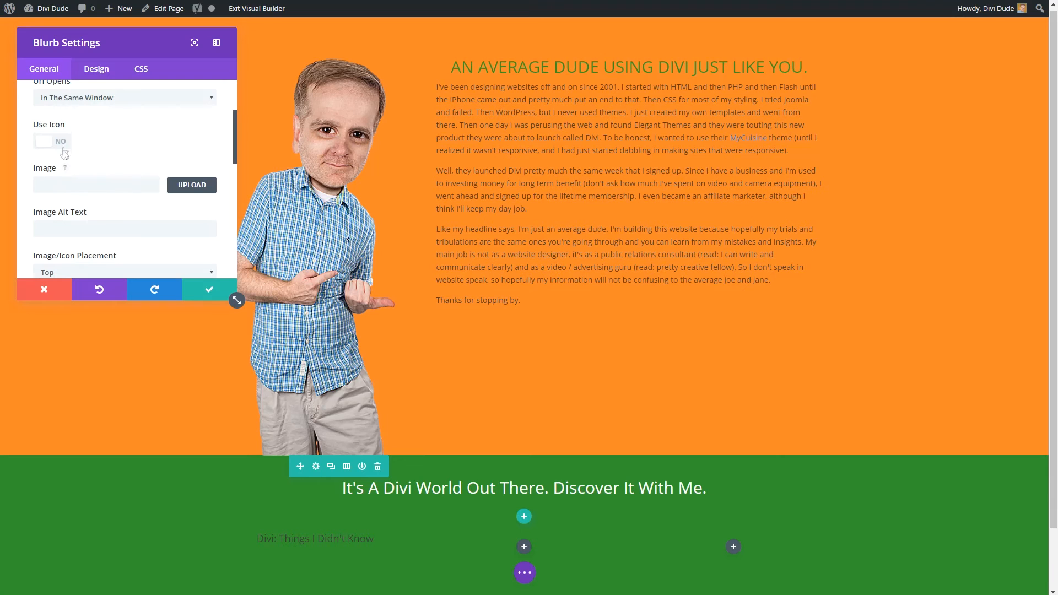
{"action": "left_click", "coordinate": [63, 147]}
{"action": "scroll", "coordinate": [147, 164], "scroll_direction": "down", "scroll_amount": 2}
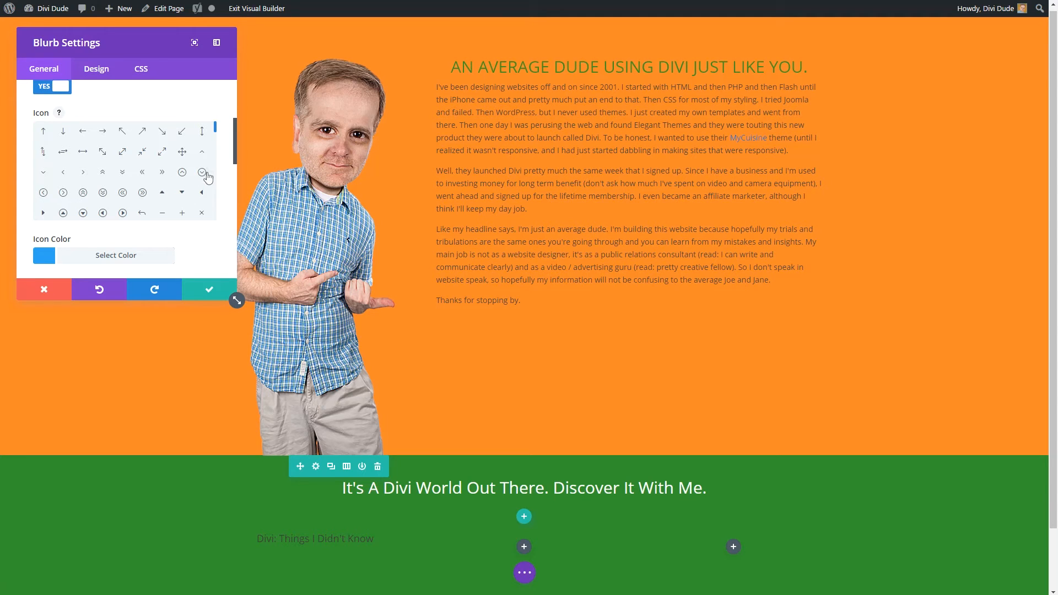
{"action": "scroll", "coordinate": [191, 186], "scroll_direction": "down", "scroll_amount": 5}
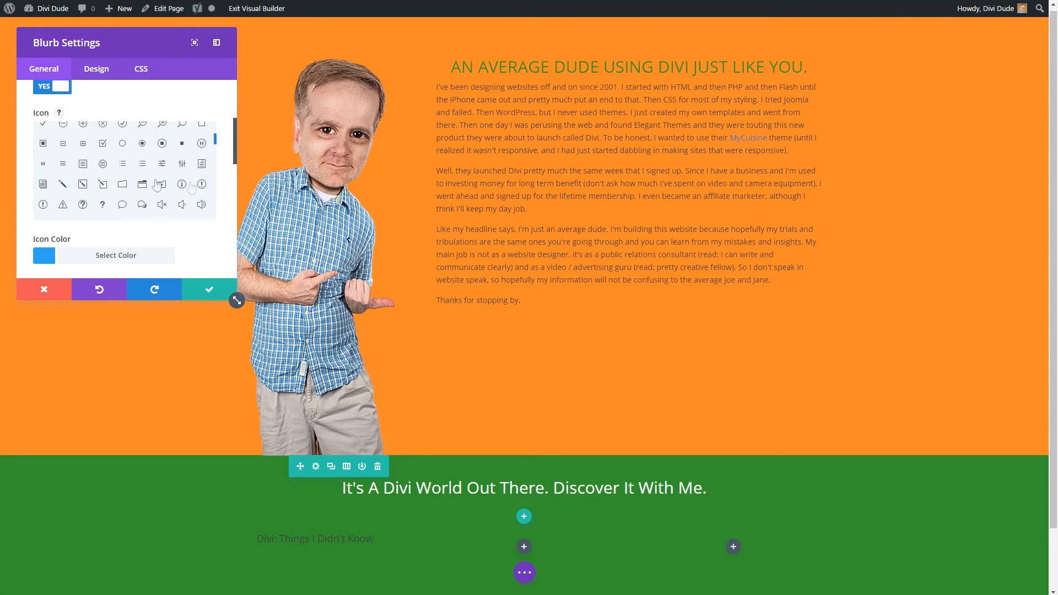
{"action": "left_click", "coordinate": [82, 206]}
{"action": "scroll", "coordinate": [172, 246], "scroll_direction": "down", "scroll_amount": 1}
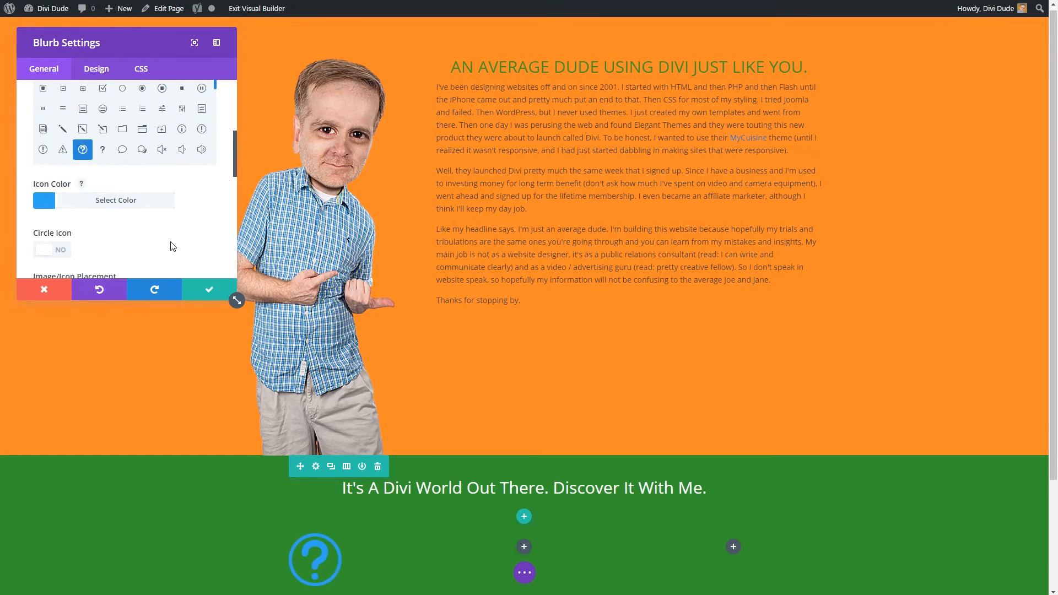
Set the blurb's icon color to the palette white, #ffffff
{"action": "left_click", "coordinate": [129, 206]}
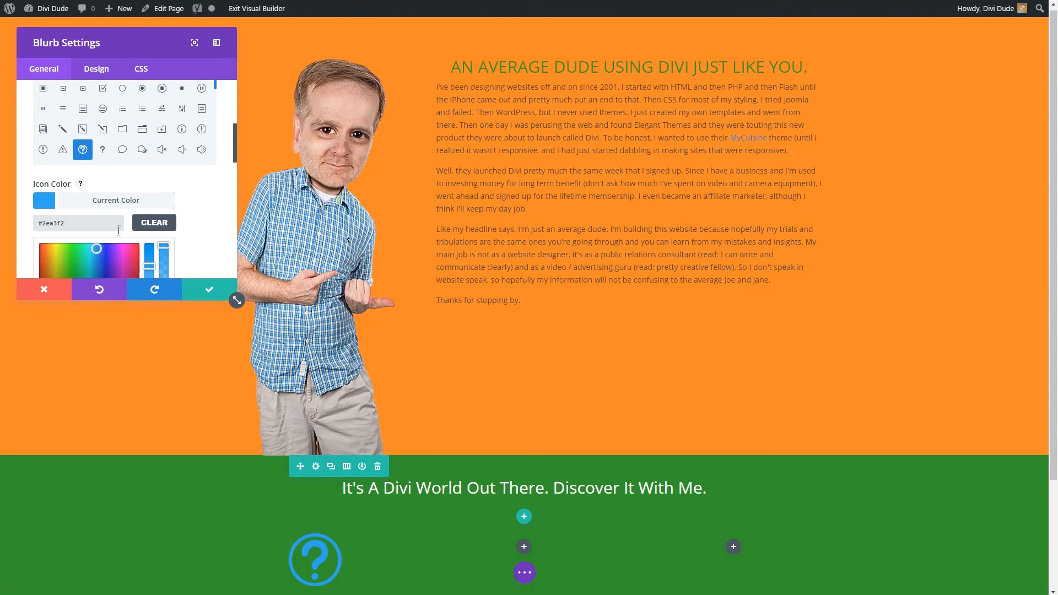
{"action": "scroll", "coordinate": [118, 230], "scroll_direction": "down", "scroll_amount": 2}
{"action": "left_click", "coordinate": [57, 242]}
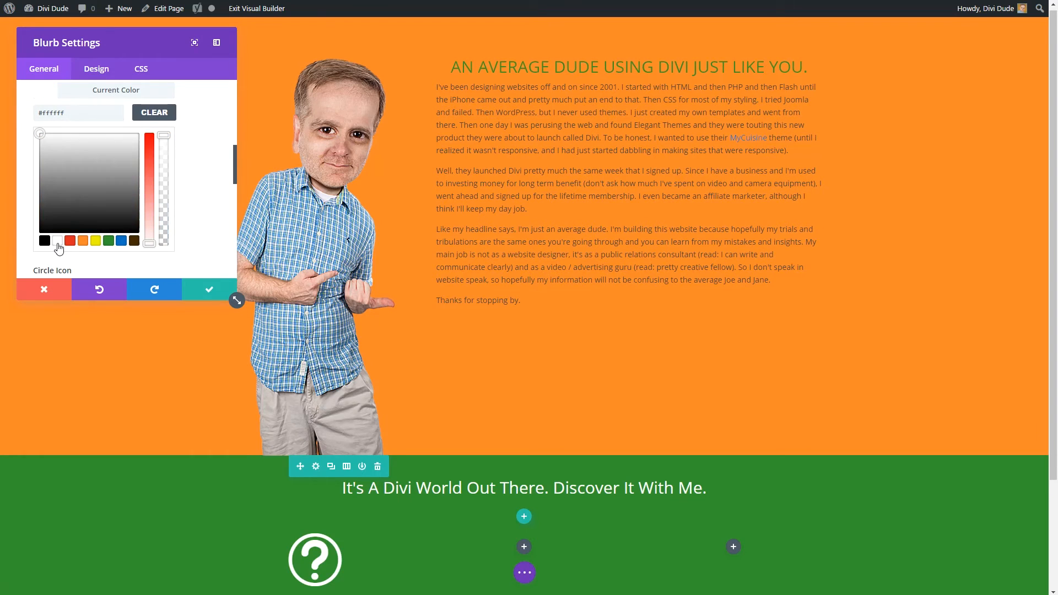
{"action": "scroll", "coordinate": [190, 206], "scroll_direction": "down", "scroll_amount": 2}
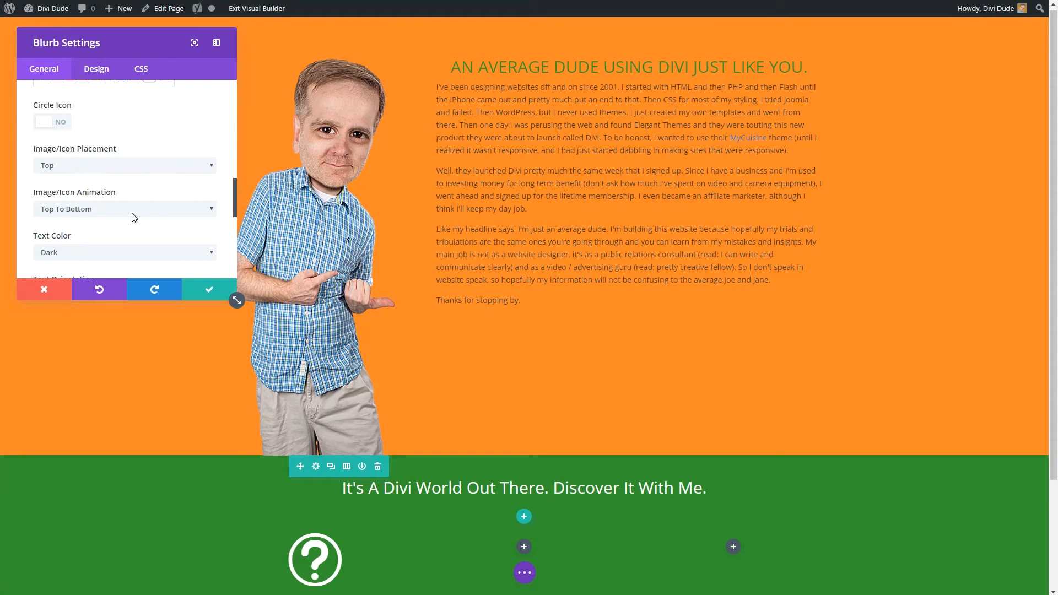
Set the blurb's image/icon animation to No Animation and paste the content paragraph beginning "The more I use the Divi, the more I realize"
{"action": "scroll", "coordinate": [156, 207], "scroll_direction": "down", "scroll_amount": 1}
{"action": "scroll", "coordinate": [159, 153], "scroll_direction": "down", "scroll_amount": 3}
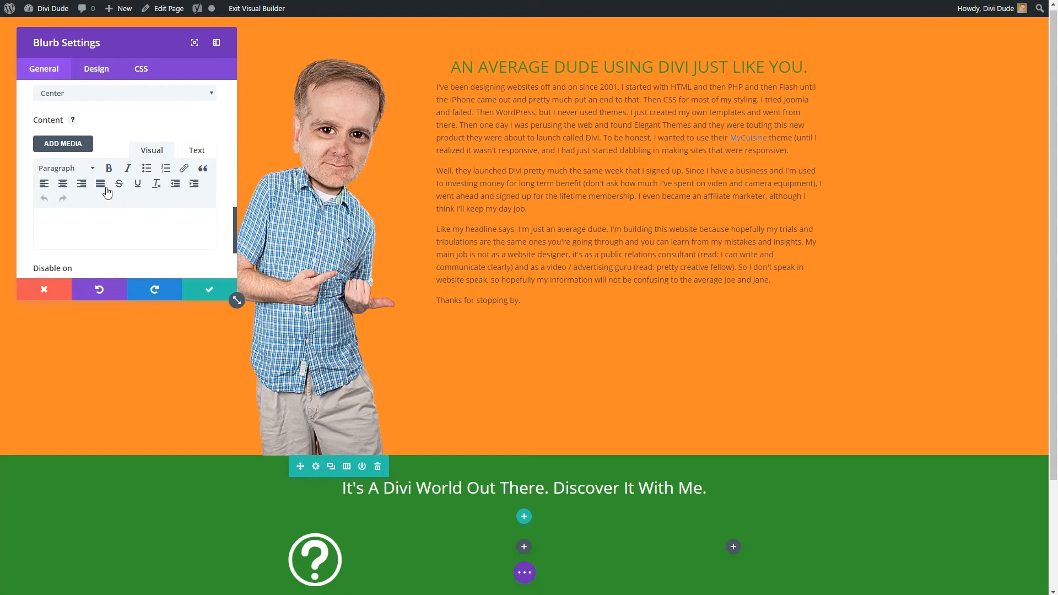
{"action": "left_click", "coordinate": [132, 225]}
{"action": "key", "text": "ctrl+v"}
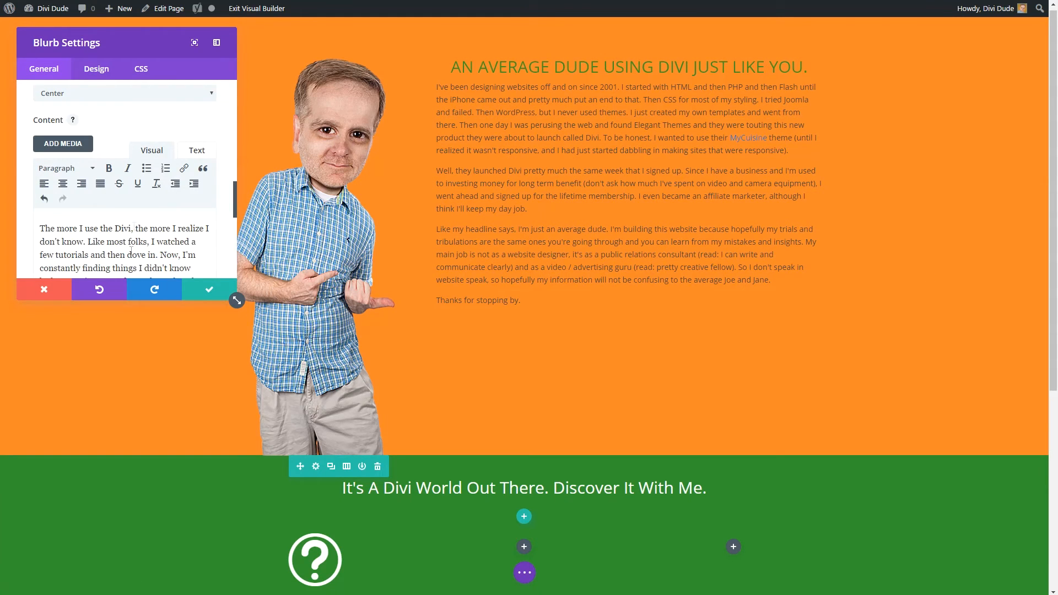
{"action": "scroll", "coordinate": [123, 231], "scroll_direction": "down", "scroll_amount": 2}
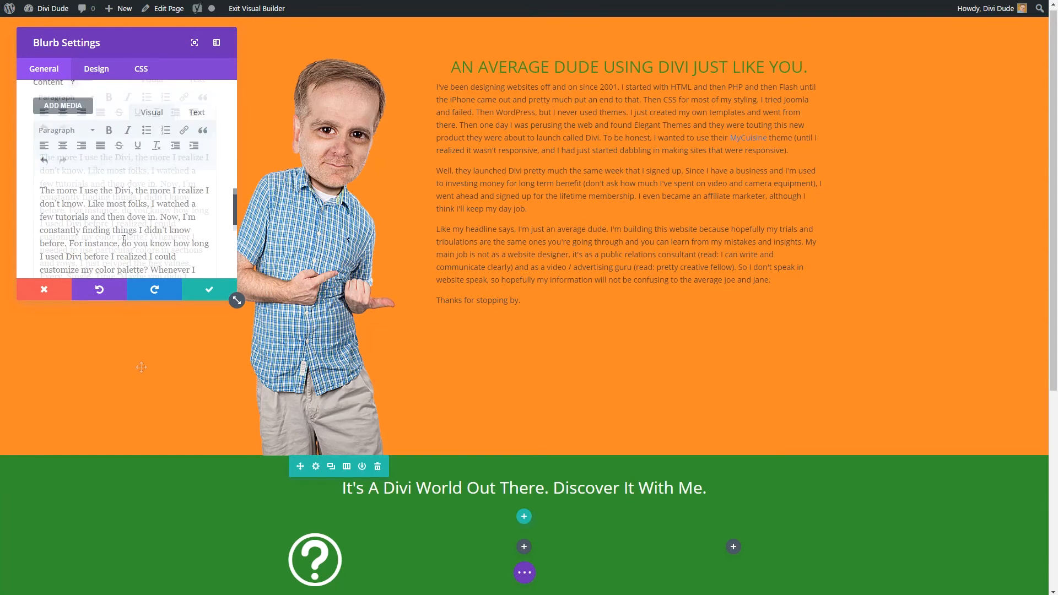
{"action": "scroll", "coordinate": [199, 342], "scroll_direction": "down", "scroll_amount": 3}
{"action": "scroll", "coordinate": [198, 341], "scroll_direction": "down", "scroll_amount": 2}
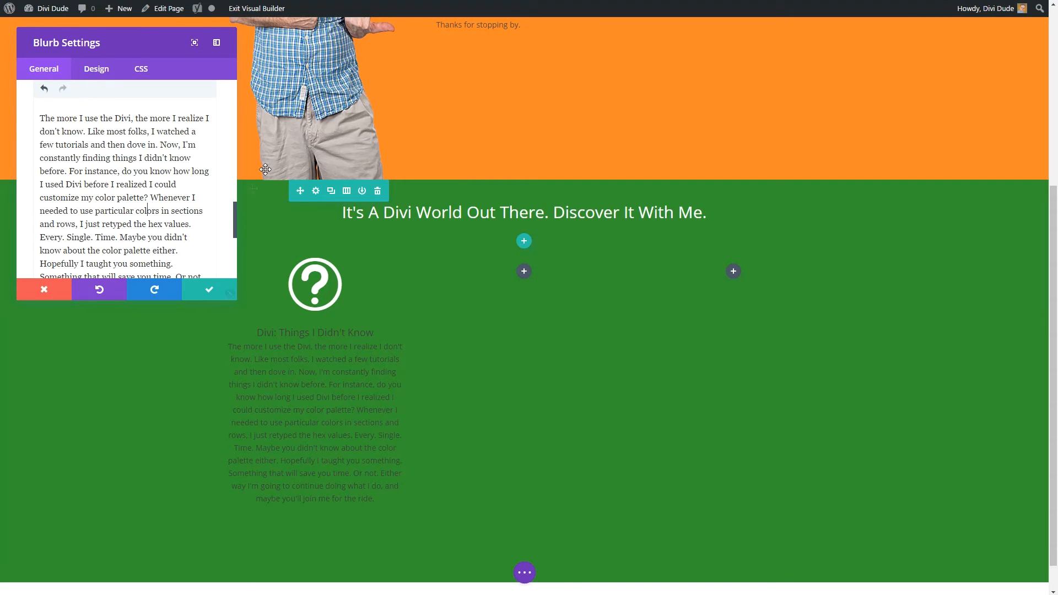
Justify the blurb's content paragraph and set the blurb's text color to Light
{"action": "scroll", "coordinate": [235, 212], "scroll_direction": "up", "scroll_amount": 3}
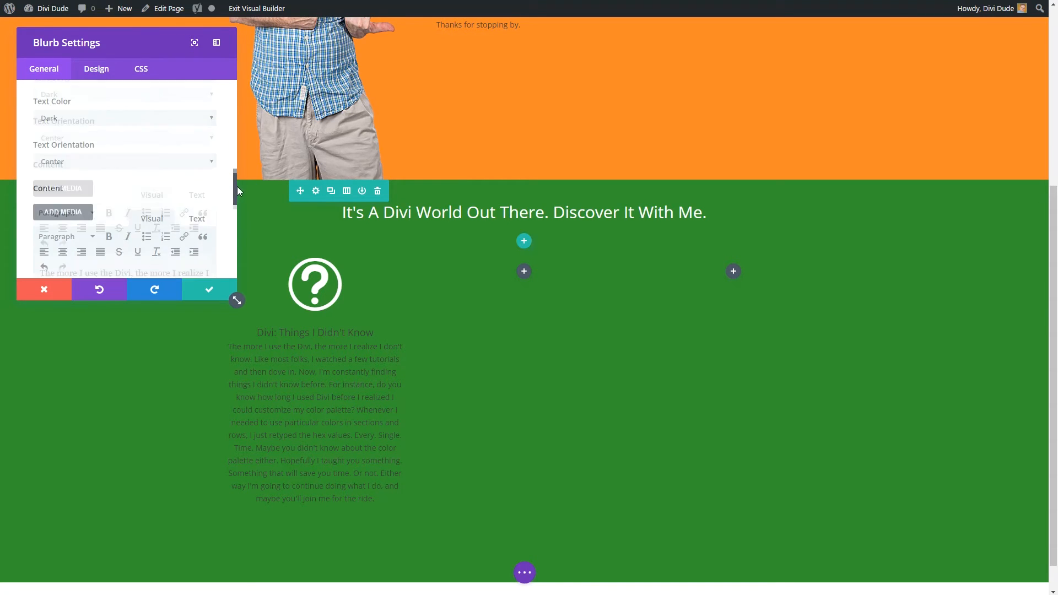
{"action": "left_click", "coordinate": [101, 259]}
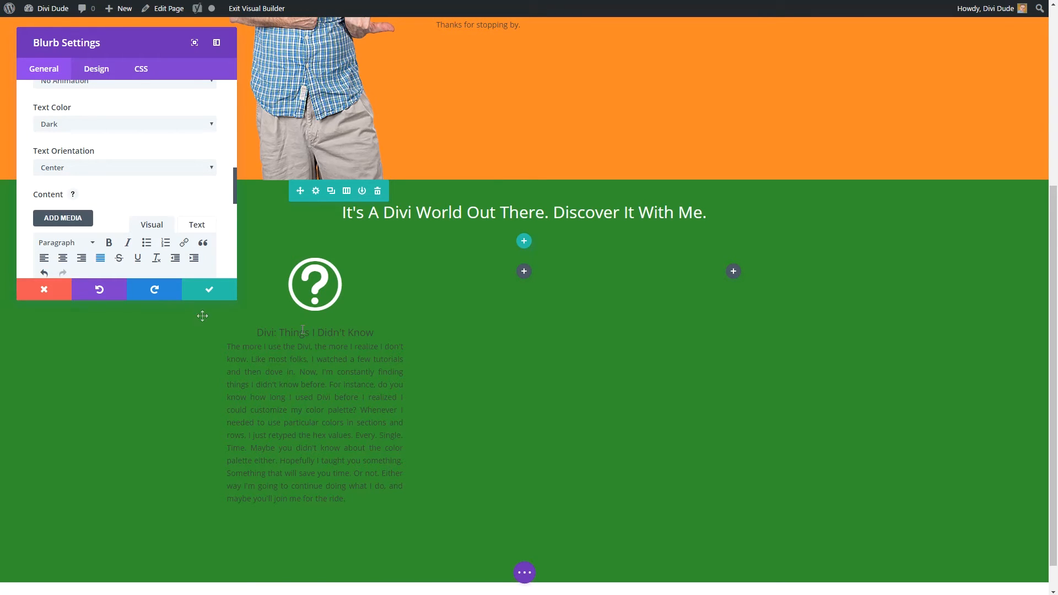
{"action": "left_click", "coordinate": [127, 124]}
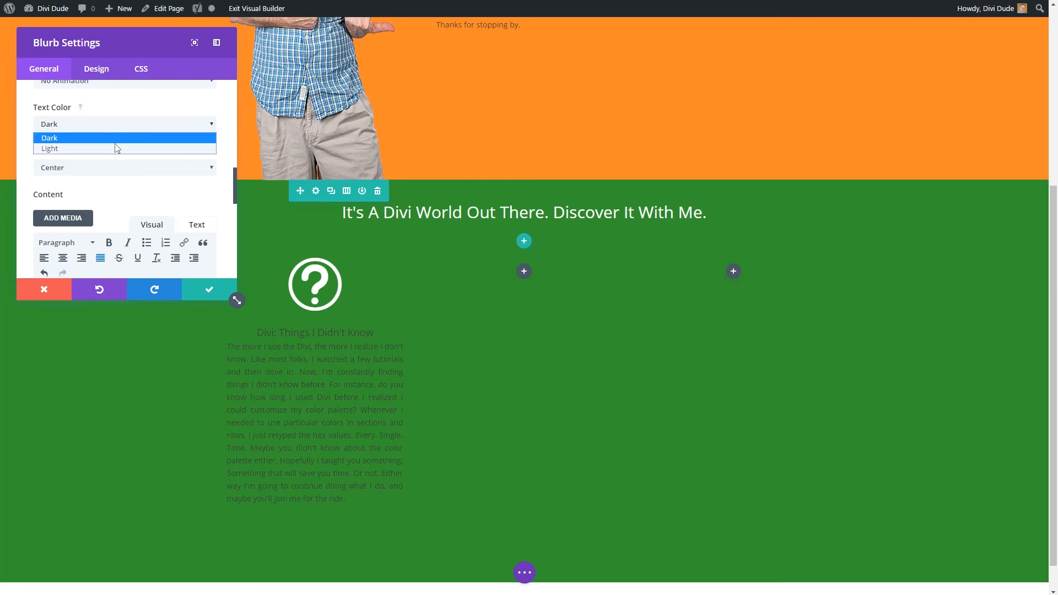
{"action": "left_click", "coordinate": [117, 149]}
Set the blurb's header font size to 22px
{"action": "scroll", "coordinate": [132, 176], "scroll_direction": "down", "scroll_amount": 5}
{"action": "scroll", "coordinate": [132, 174], "scroll_direction": "down", "scroll_amount": 5}
{"action": "left_click", "coordinate": [96, 69]}
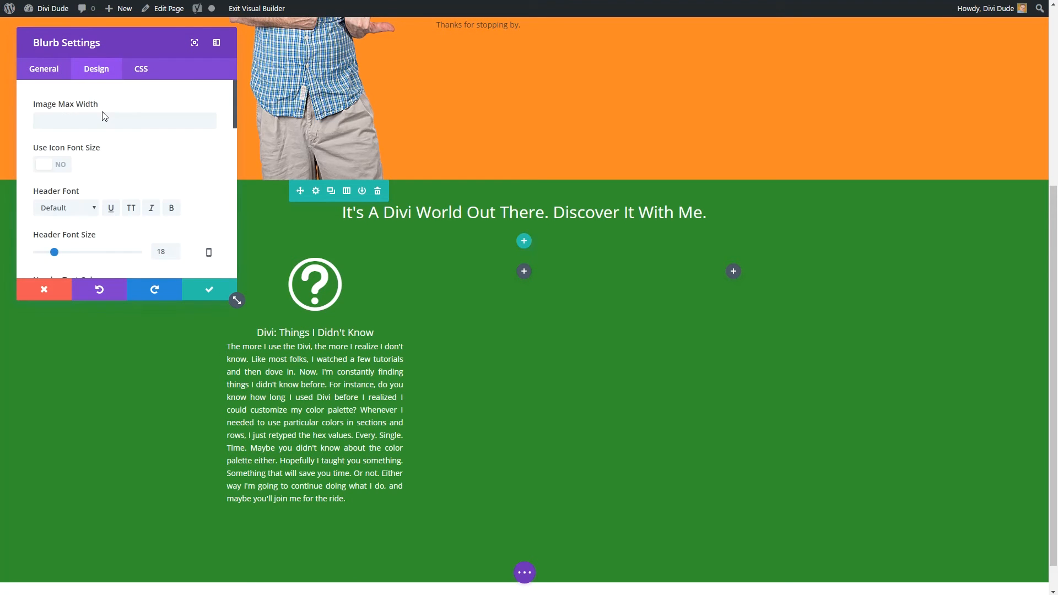
{"action": "scroll", "coordinate": [110, 204], "scroll_direction": "down", "scroll_amount": 2}
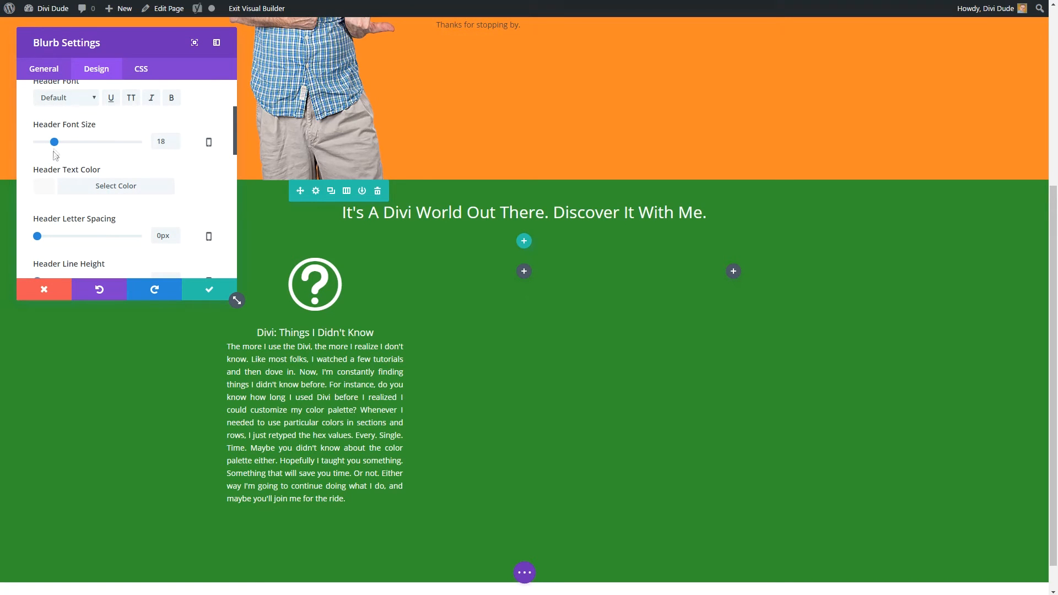
{"action": "left_click_drag", "start_coordinate": [56, 146], "coordinate": [61, 147]}
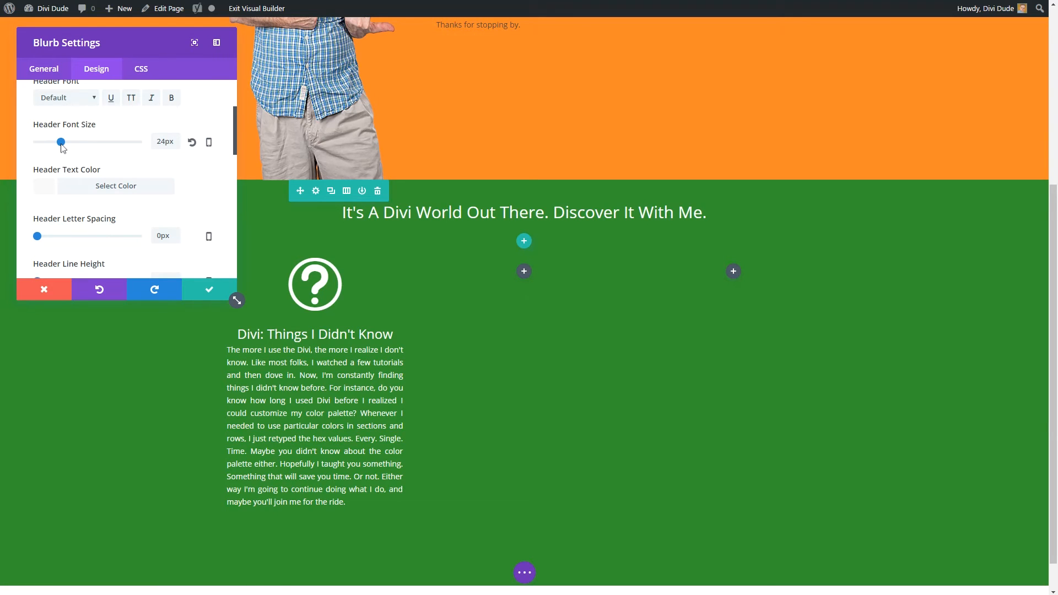
{"action": "left_click_drag", "start_coordinate": [61, 146], "coordinate": [59, 146]}
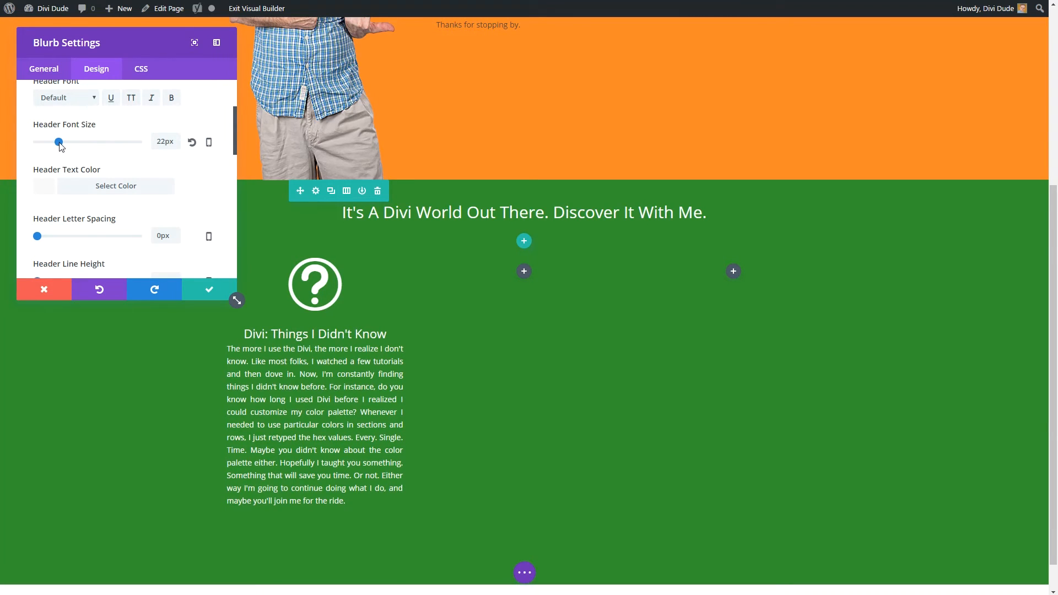
Set the blurb's header text color to the palette orange and its header line height to 1.6em
{"action": "left_click", "coordinate": [116, 187]}
{"action": "scroll", "coordinate": [133, 260], "scroll_direction": "down", "scroll_amount": 3}
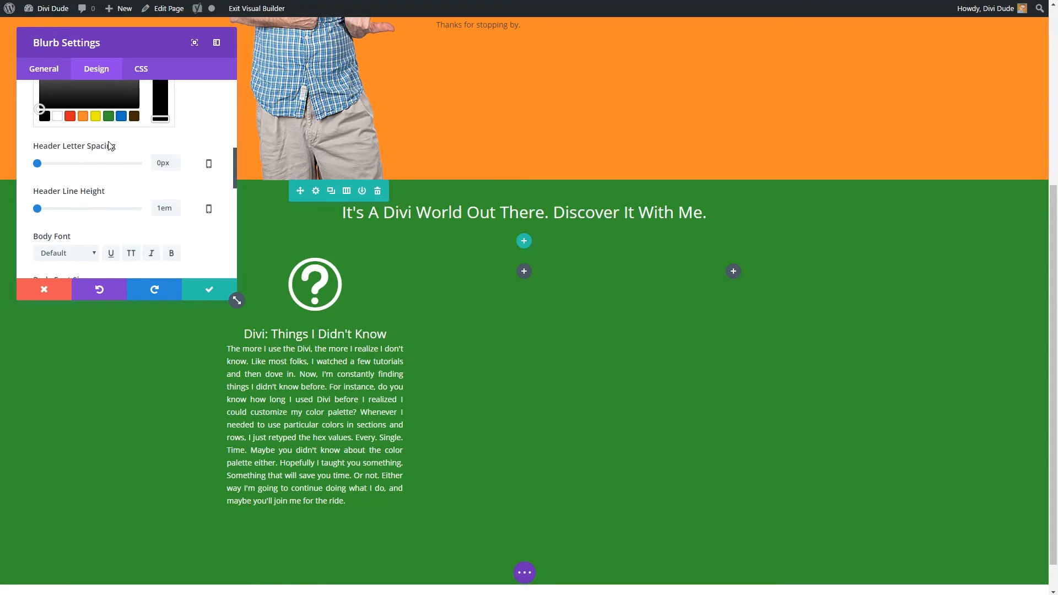
{"action": "left_click", "coordinate": [83, 116]}
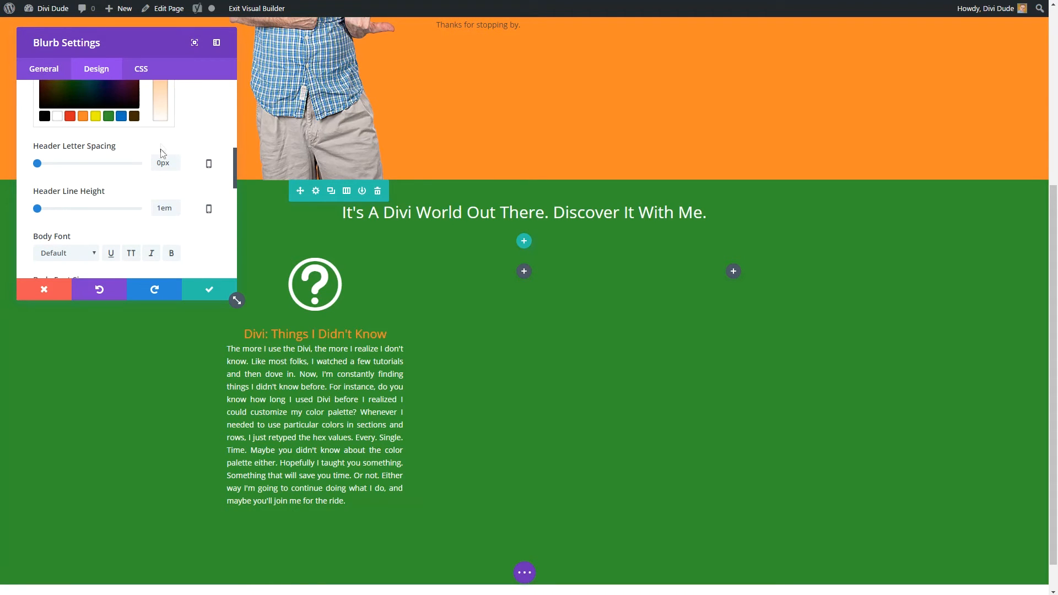
{"action": "scroll", "coordinate": [141, 157], "scroll_direction": "down", "scroll_amount": 1}
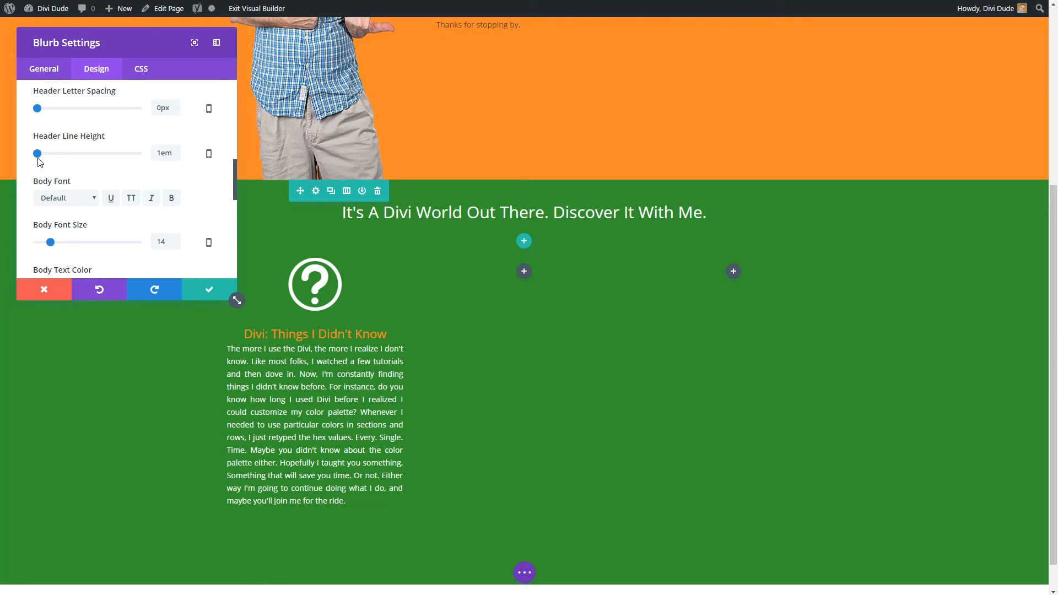
{"action": "left_click_drag", "start_coordinate": [38, 157], "coordinate": [63, 160]}
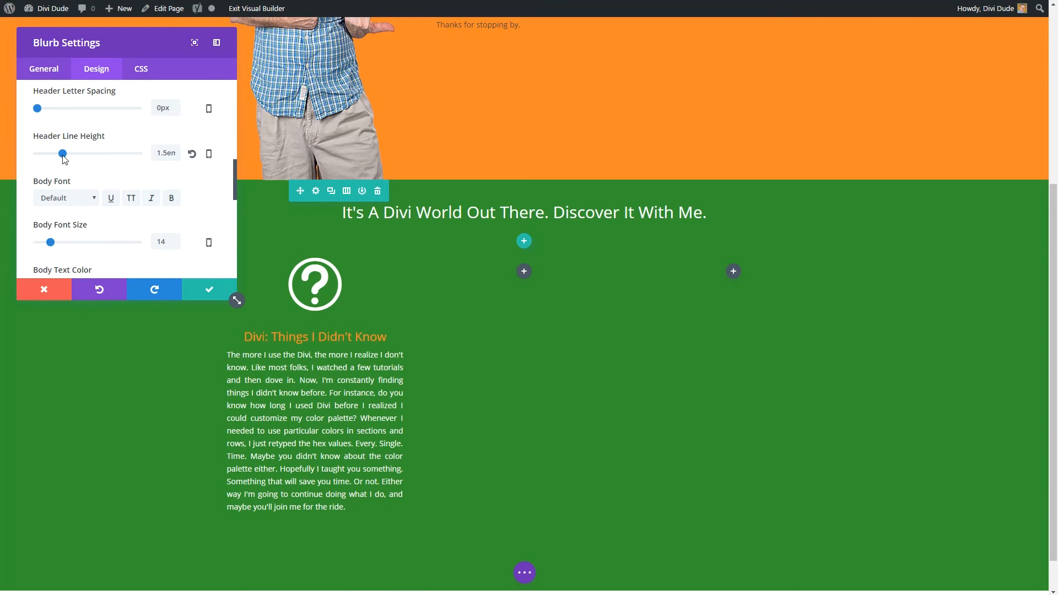
{"action": "left_click_drag", "start_coordinate": [66, 159], "coordinate": [68, 159]}
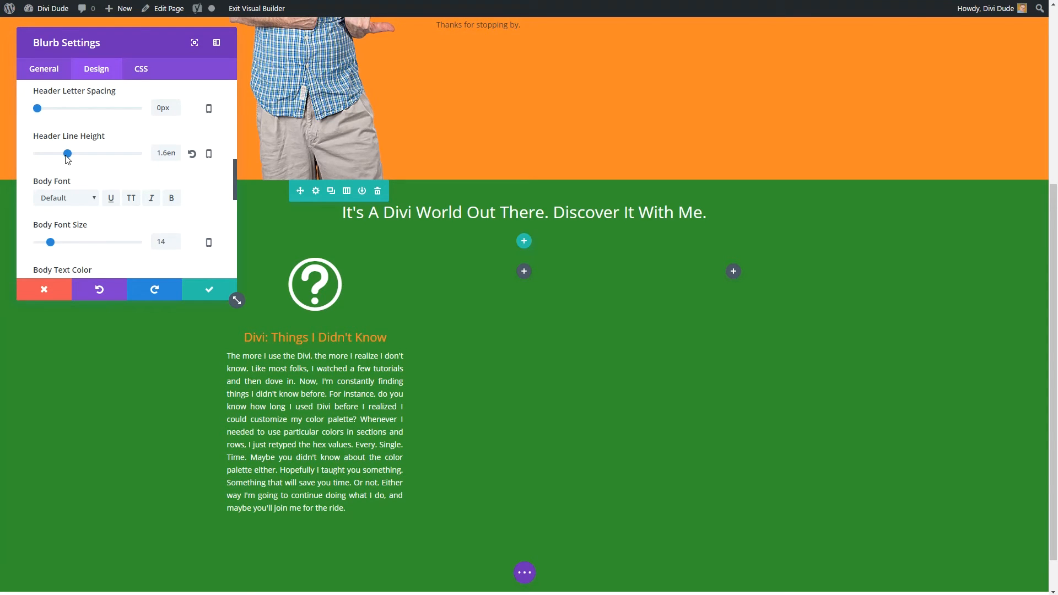
Give the blurb the dark brown palette background color, #442b00
{"action": "scroll", "coordinate": [66, 158], "scroll_direction": "down", "scroll_amount": 3}
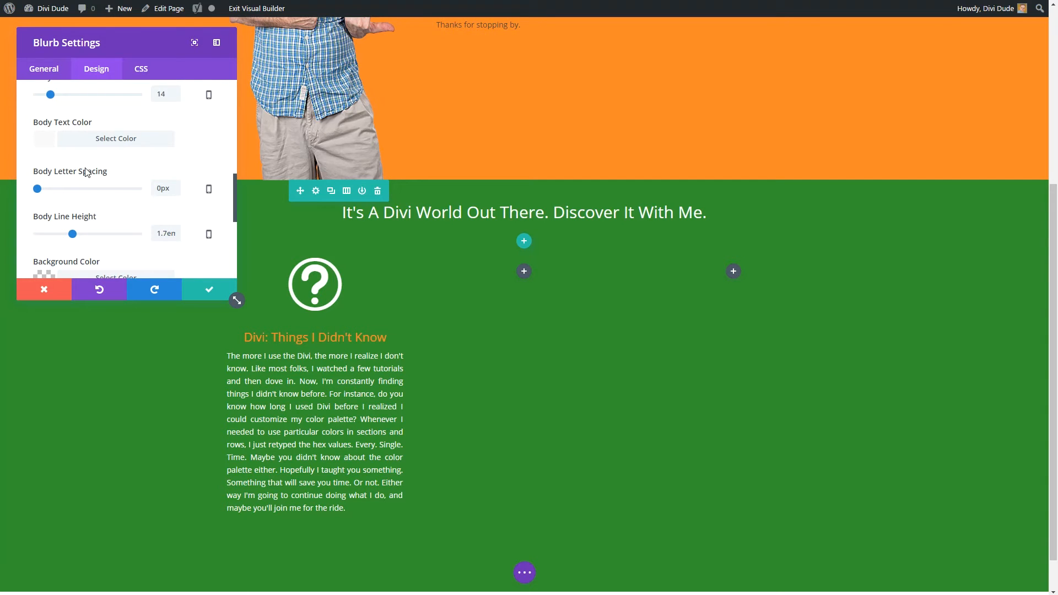
{"action": "scroll", "coordinate": [87, 171], "scroll_direction": "down", "scroll_amount": 2}
{"action": "scroll", "coordinate": [86, 170], "scroll_direction": "down", "scroll_amount": 2}
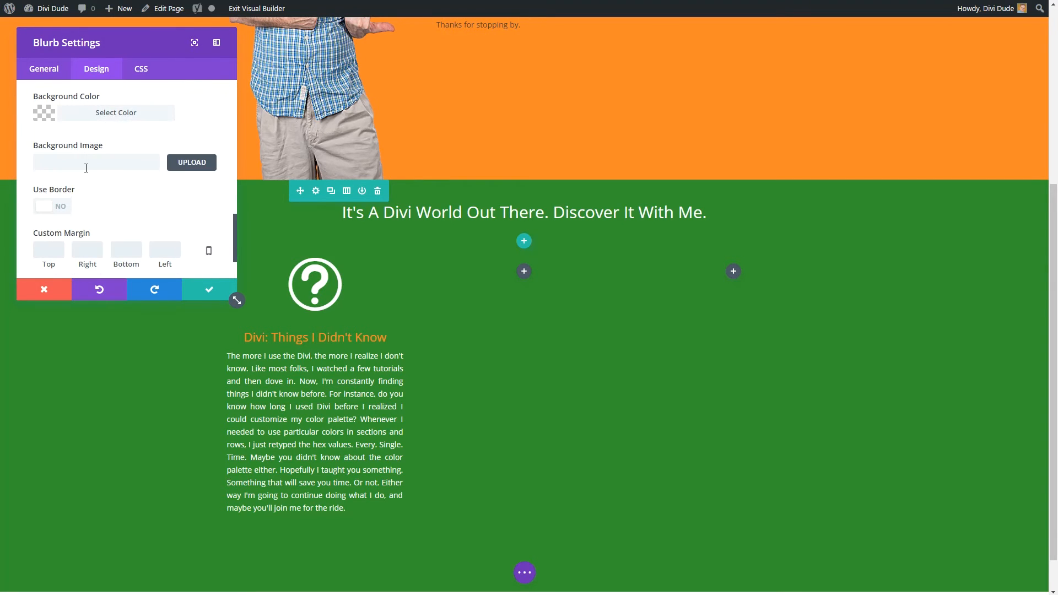
{"action": "left_click", "coordinate": [104, 115]}
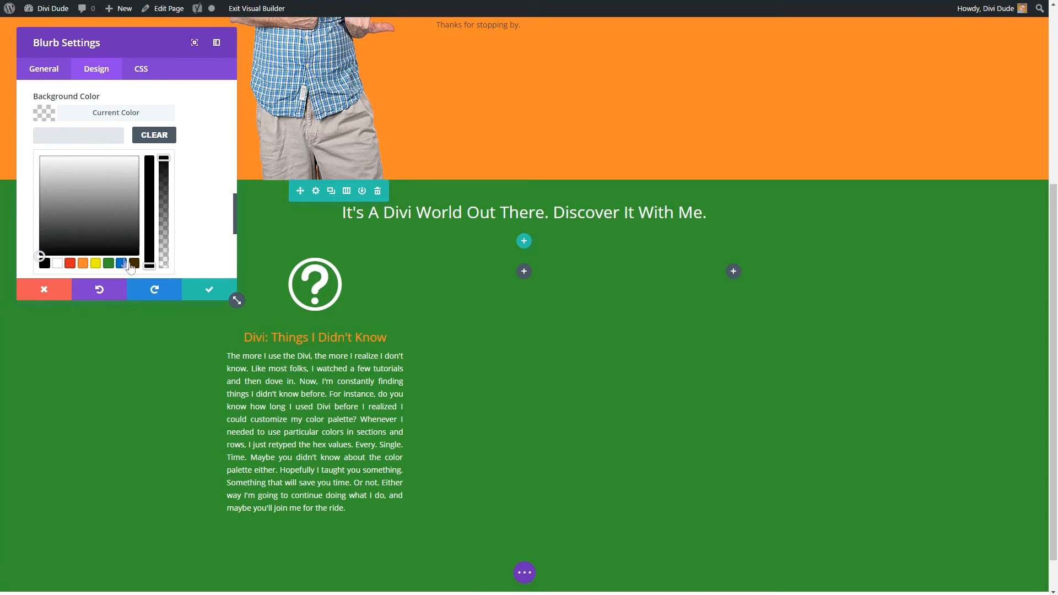
{"action": "left_click", "coordinate": [135, 264]}
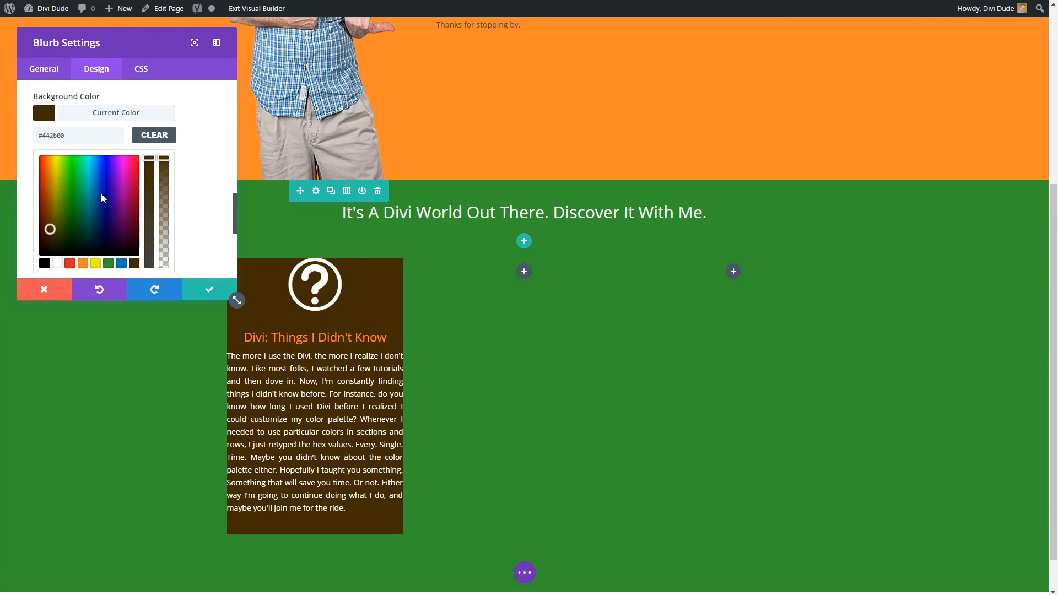
Enable a border around the blurb and color it with the palette black
{"action": "scroll", "coordinate": [97, 202], "scroll_direction": "down", "scroll_amount": 3}
{"action": "left_click", "coordinate": [58, 190]}
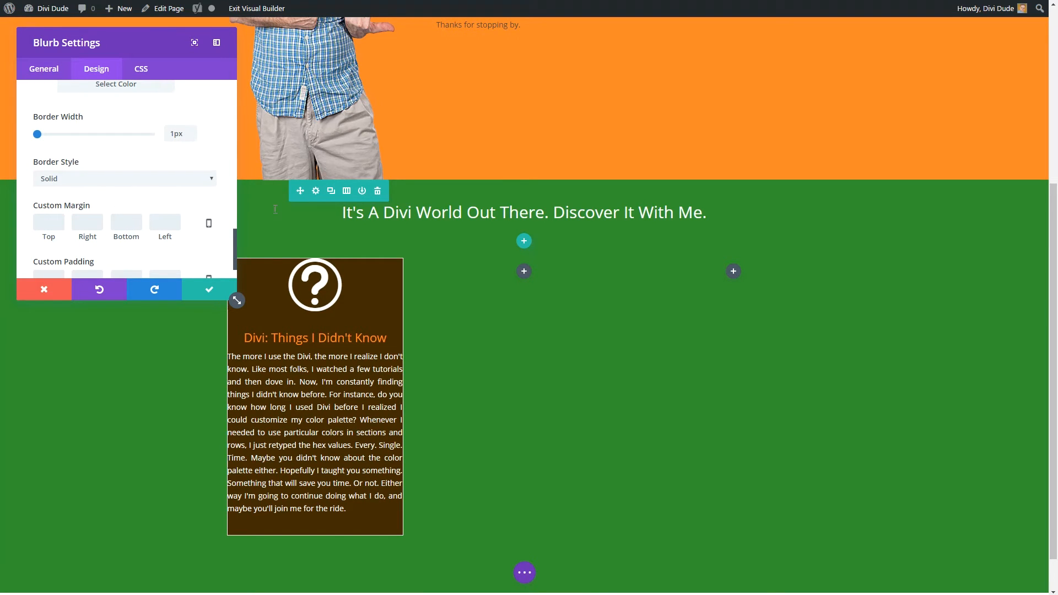
{"action": "scroll", "coordinate": [97, 168], "scroll_direction": "up", "scroll_amount": 1}
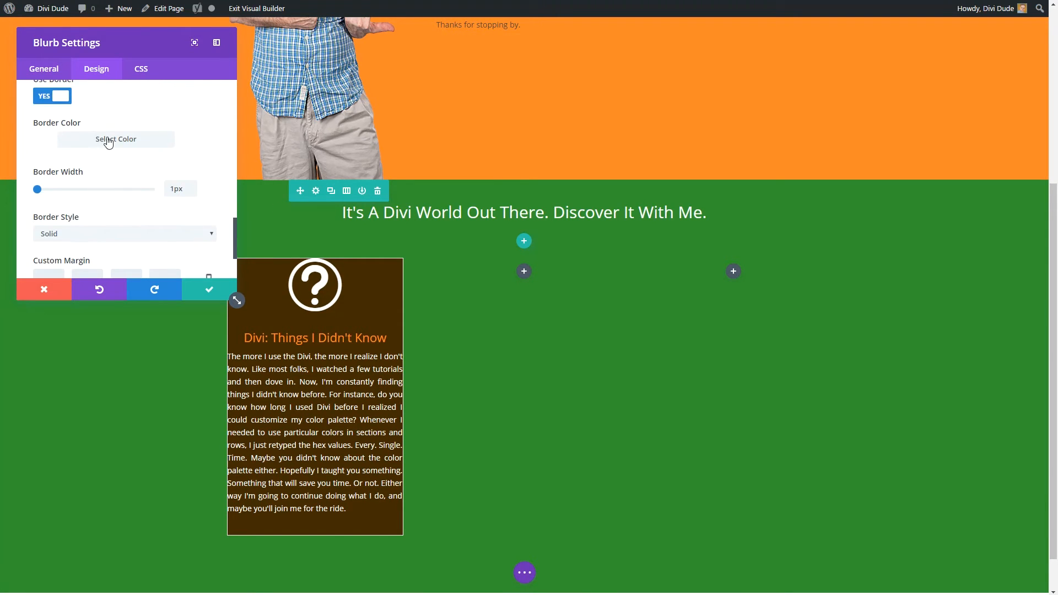
{"action": "left_click", "coordinate": [108, 143]}
{"action": "scroll", "coordinate": [106, 214], "scroll_direction": "down", "scroll_amount": 3}
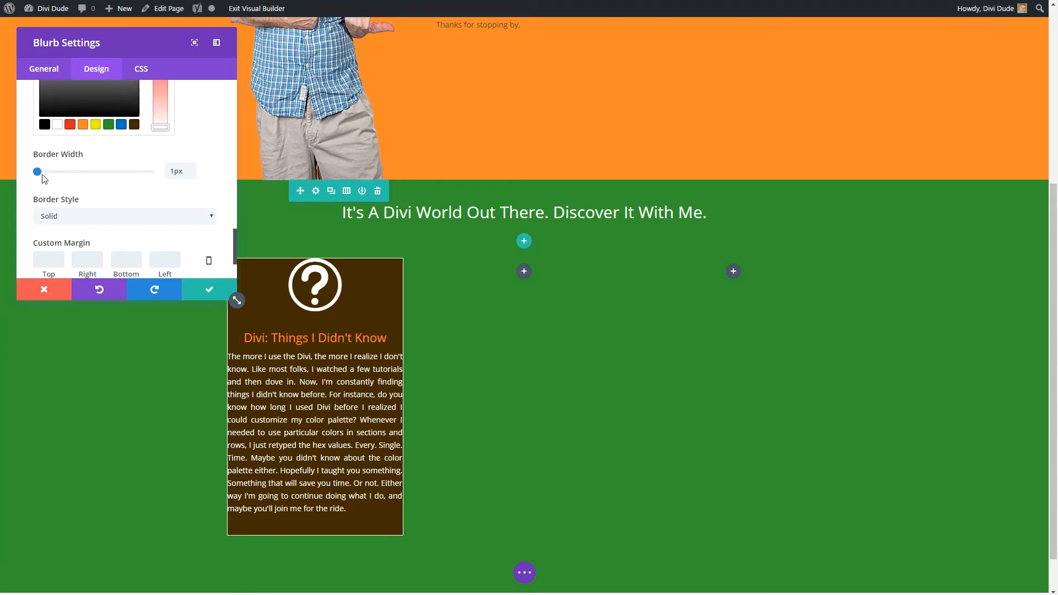
{"action": "left_click", "coordinate": [45, 127]}
Set the blurb's custom padding to 15px at the top and bottom and 25px on the right and left
{"action": "scroll", "coordinate": [86, 165], "scroll_direction": "down", "scroll_amount": 1}
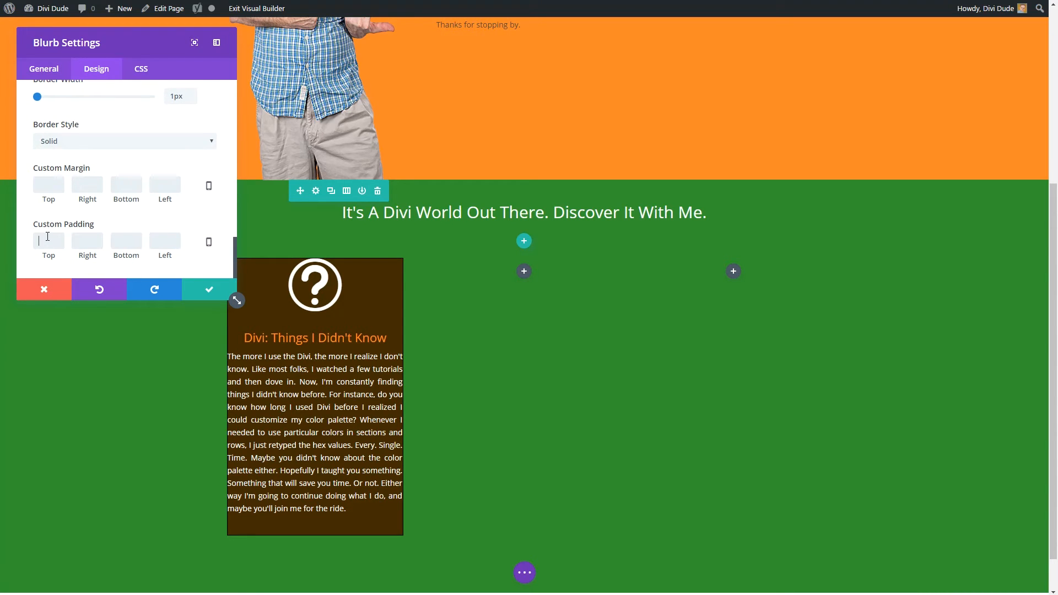
{"action": "left_click", "coordinate": [47, 236]}
{"action": "type", "text": "15"}
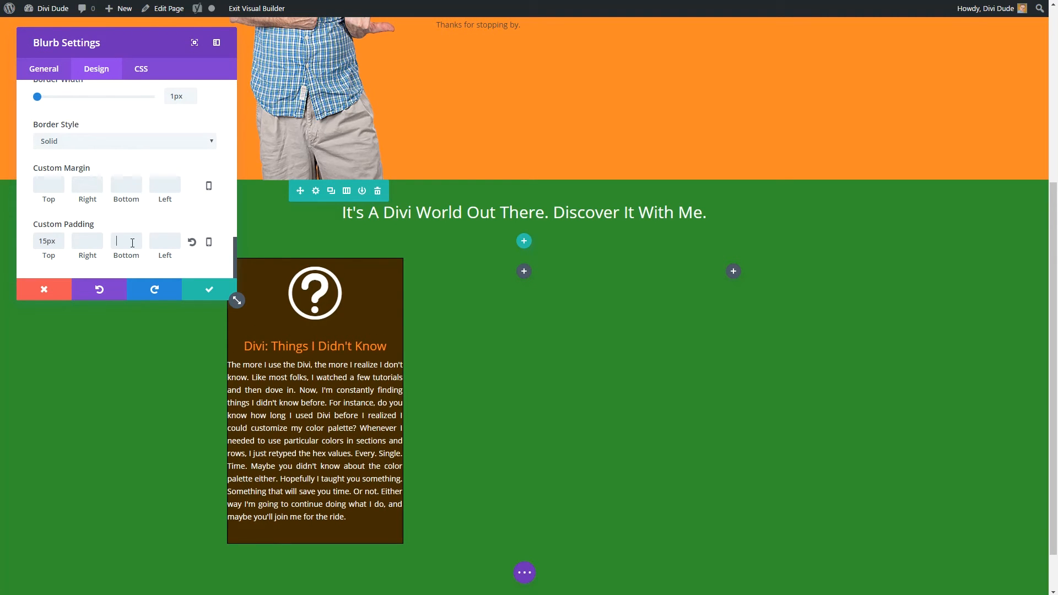
{"action": "left_click", "coordinate": [132, 243]}
{"action": "type", "text": "15px"}
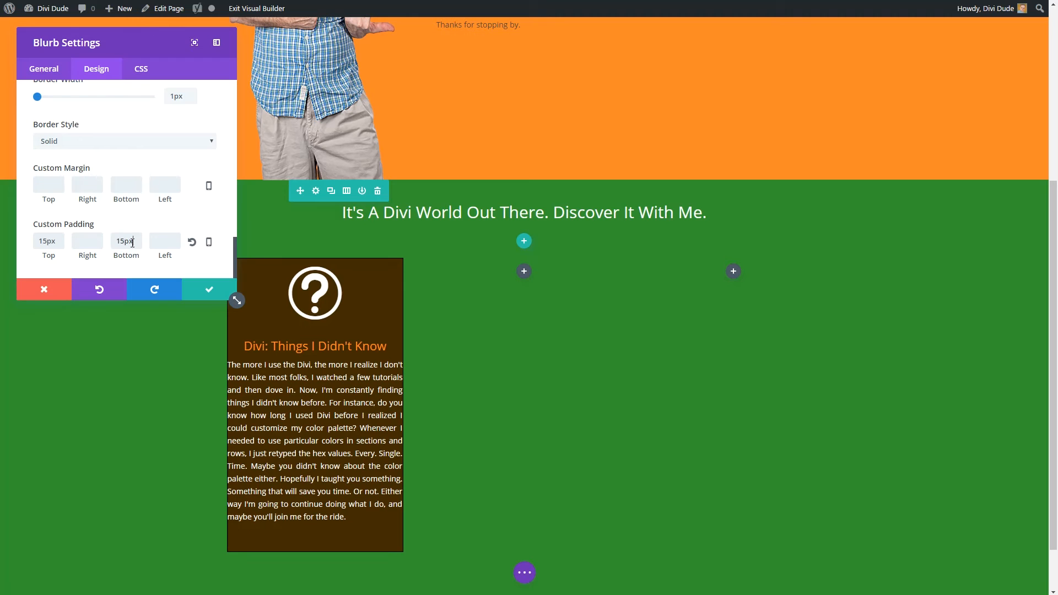
{"action": "left_click", "coordinate": [87, 241]}
{"action": "type", "text": "25px"}
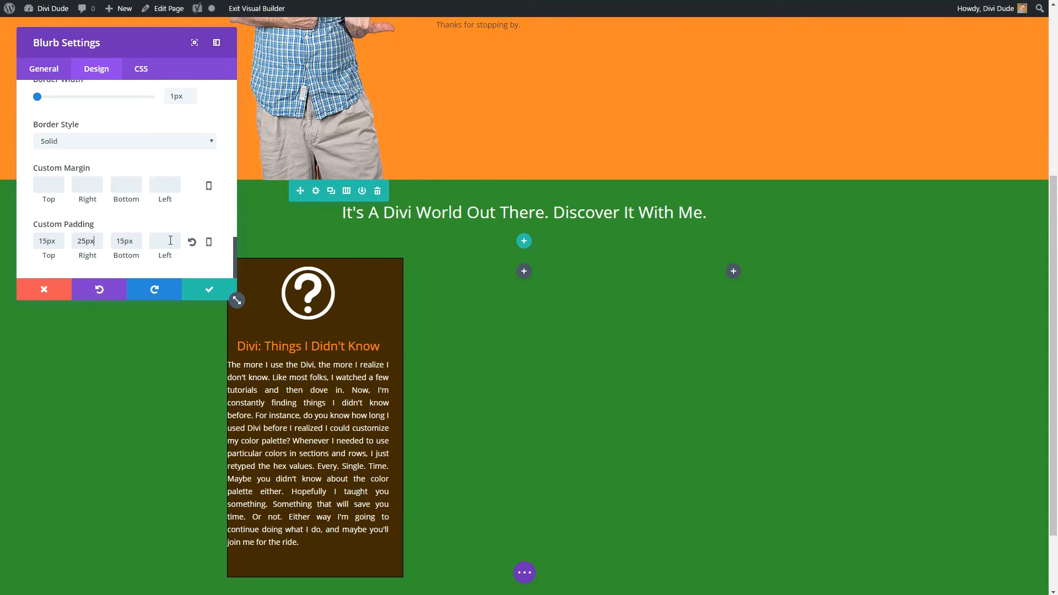
{"action": "left_click", "coordinate": [170, 240]}
{"action": "type", "text": "25"}
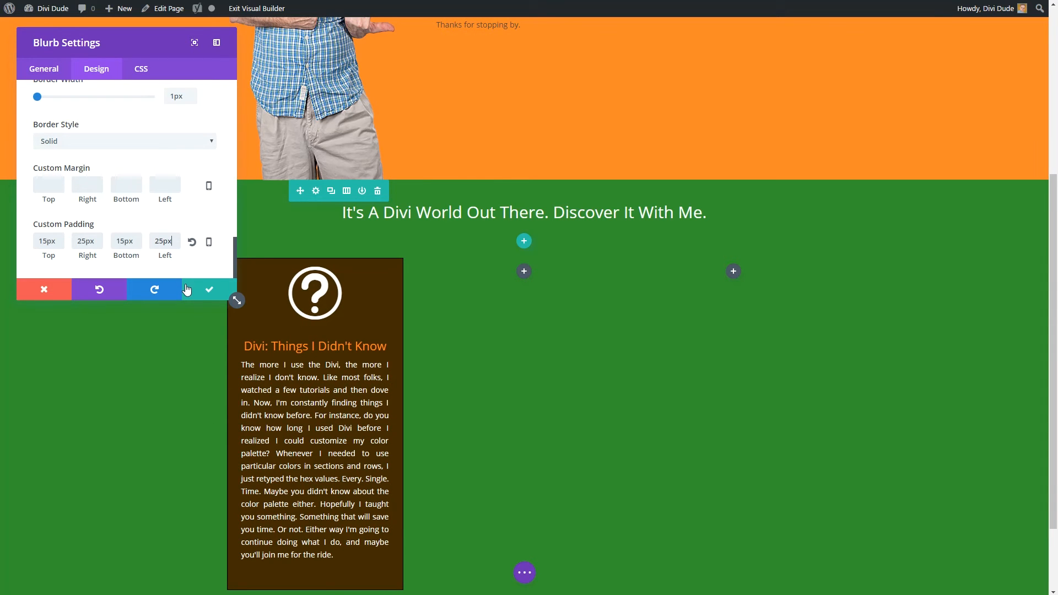
Remove the empty line after the blurb's paragraph and save the blurb settings
{"action": "scroll", "coordinate": [232, 301], "scroll_direction": "down", "scroll_amount": 2}
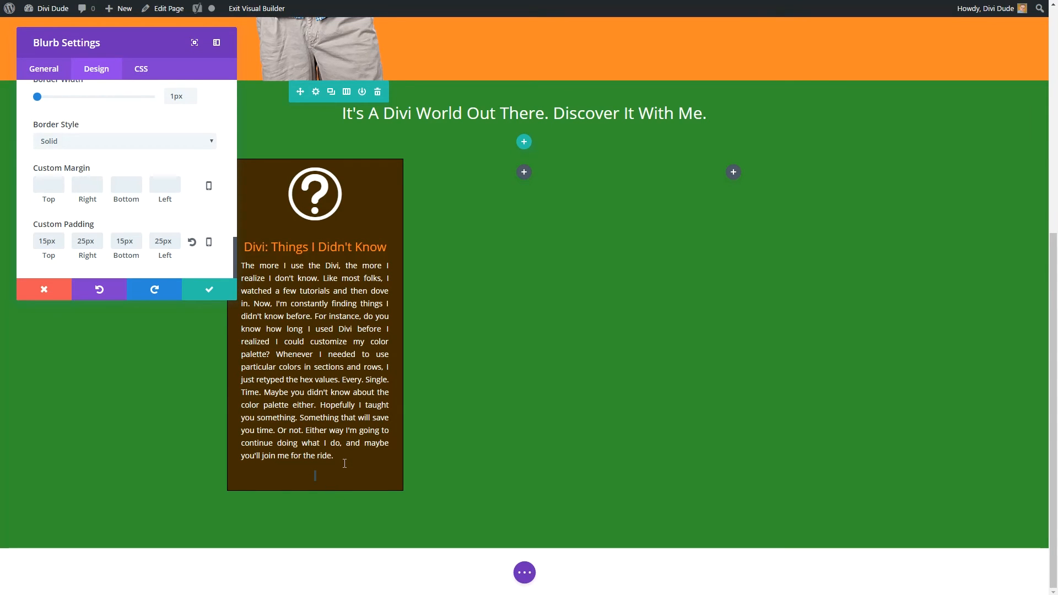
{"action": "key", "text": "BackSpace"}
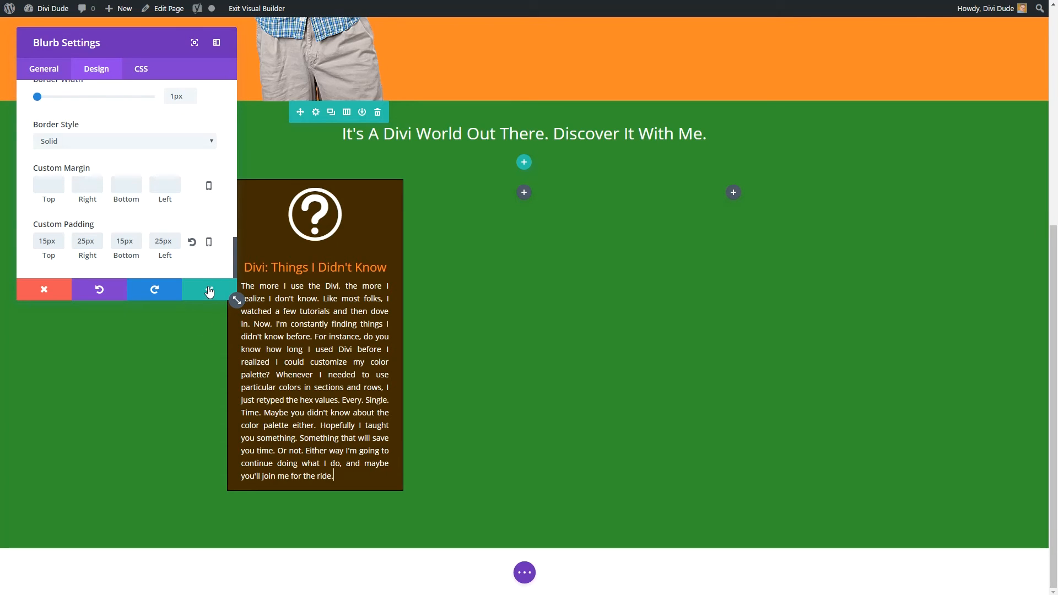
{"action": "left_click", "coordinate": [208, 292]}
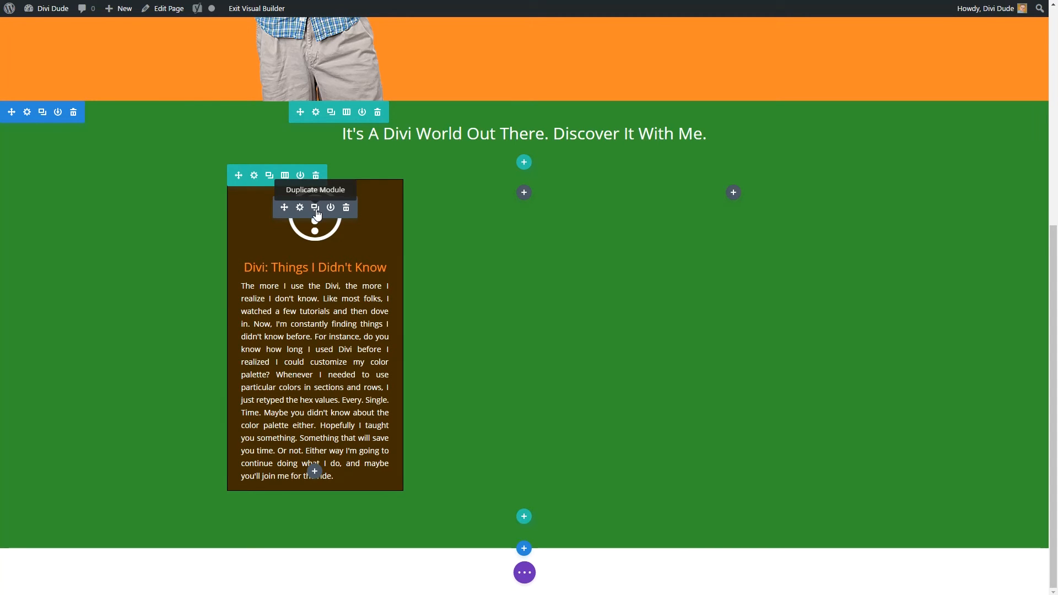
Duplicate the finished blurb and move the copy into the row's second column
{"action": "left_click", "coordinate": [315, 209]}
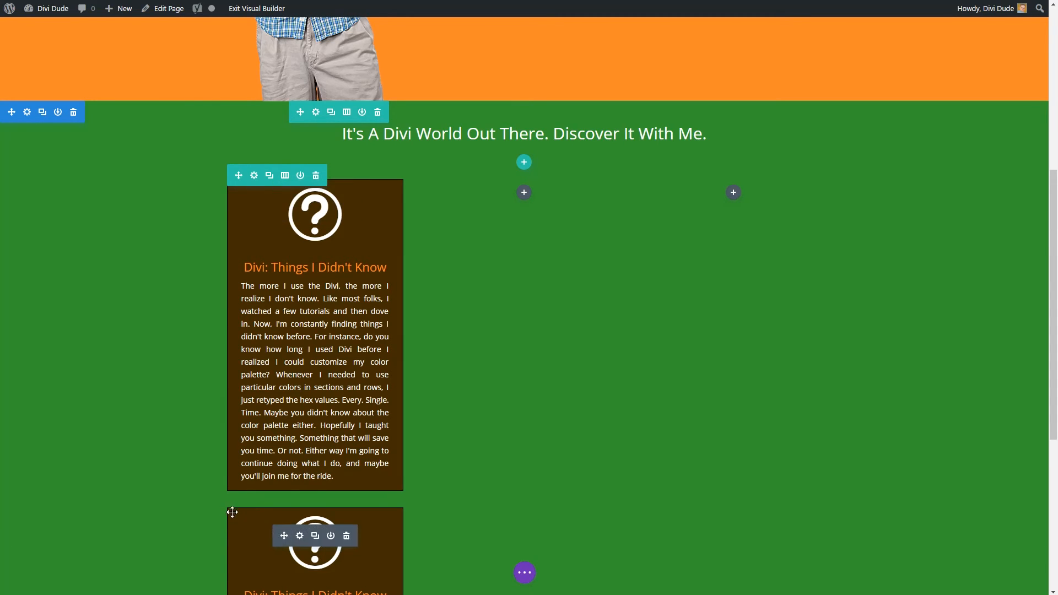
{"action": "left_click_drag", "start_coordinate": [284, 535], "coordinate": [556, 216]}
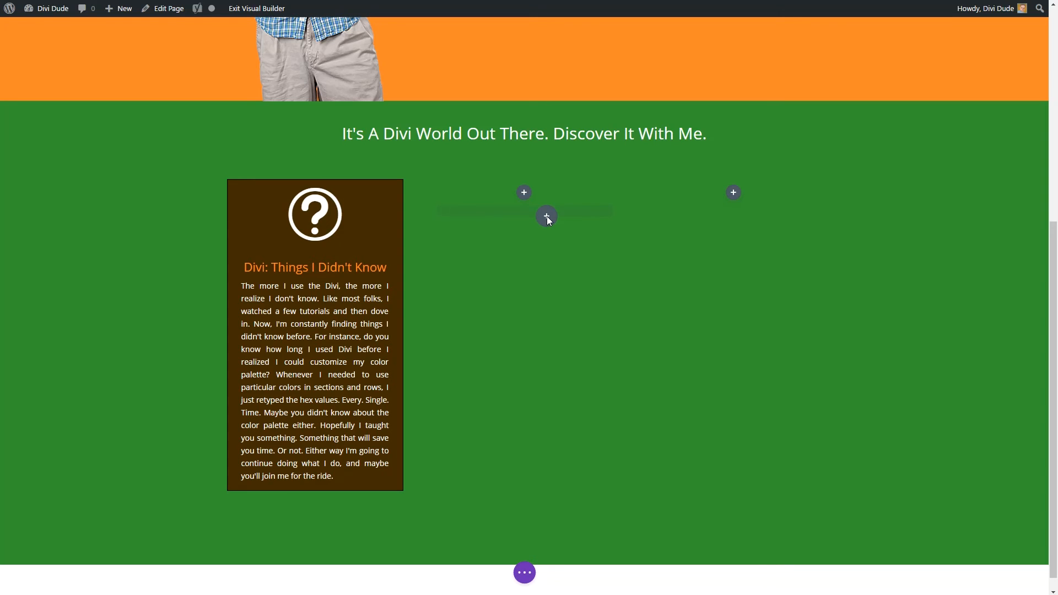
{"action": "left_click_drag", "start_coordinate": [546, 214], "coordinate": [545, 212]}
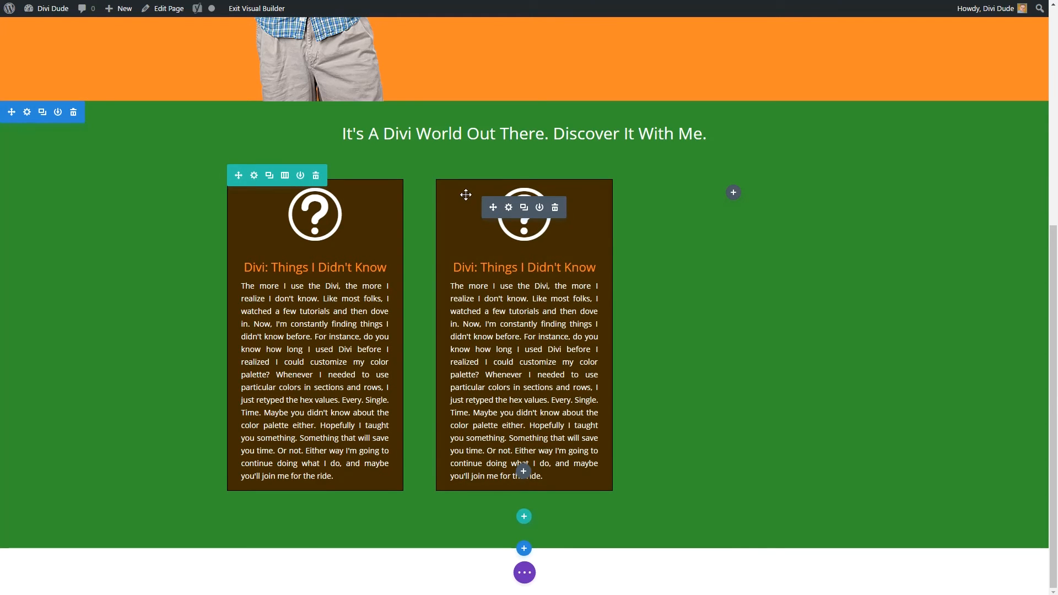
Duplicate the second column's blurb and move the copy into the row's empty third column
{"action": "left_click", "coordinate": [524, 209]}
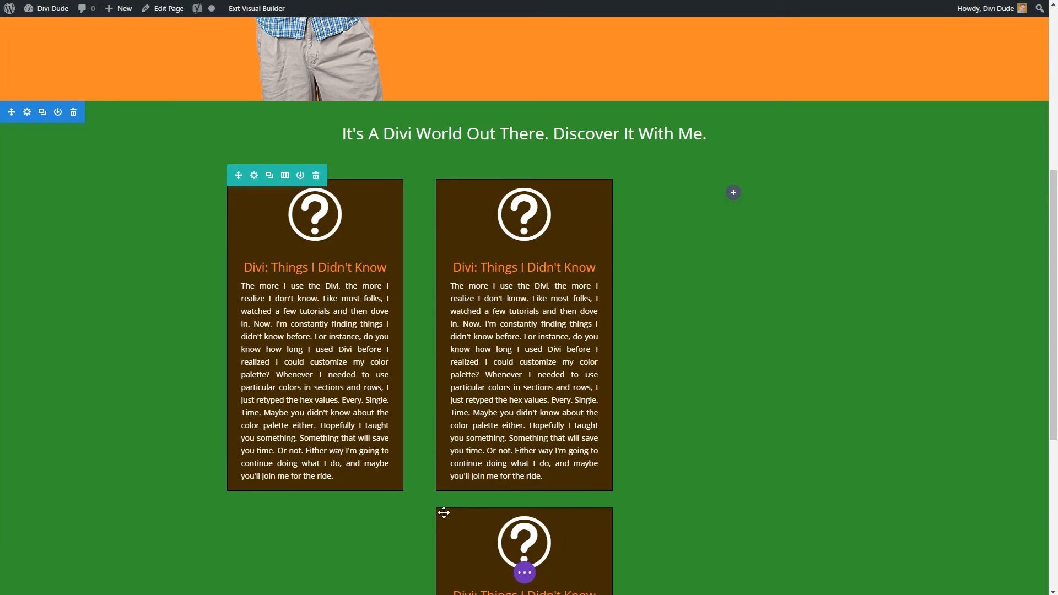
{"action": "mouse_move", "coordinate": [470, 534]}
{"action": "left_click_drag", "start_coordinate": [489, 530], "coordinate": [751, 213]}
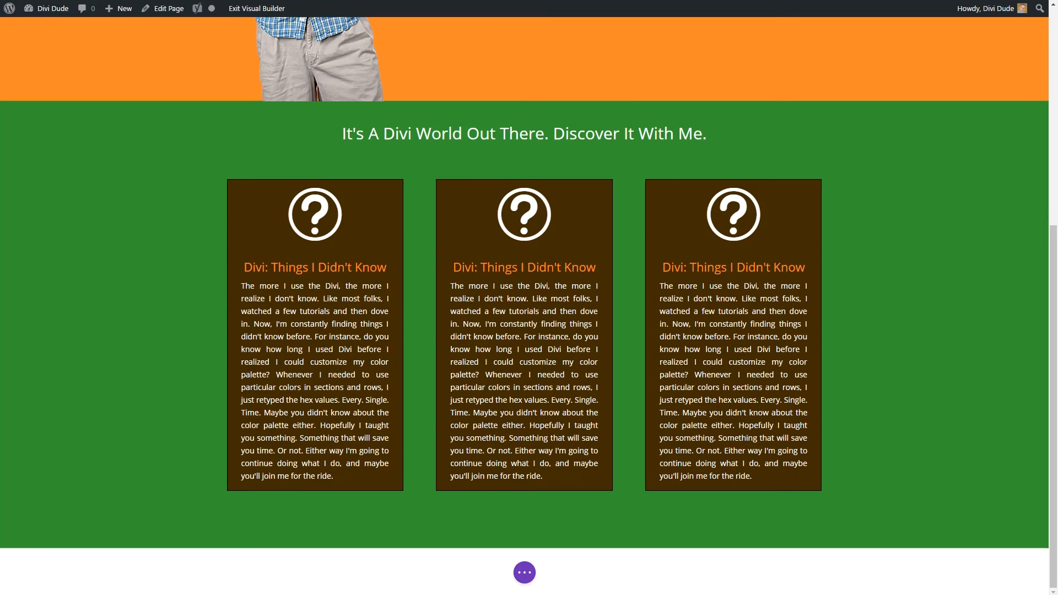
Retitle the second column's blurb "Divi: Just The Facts" directly on the page
{"action": "left_click_drag", "start_coordinate": [597, 268], "coordinate": [452, 267]}
{"action": "type", "text": "Divi: Just The Facts"}
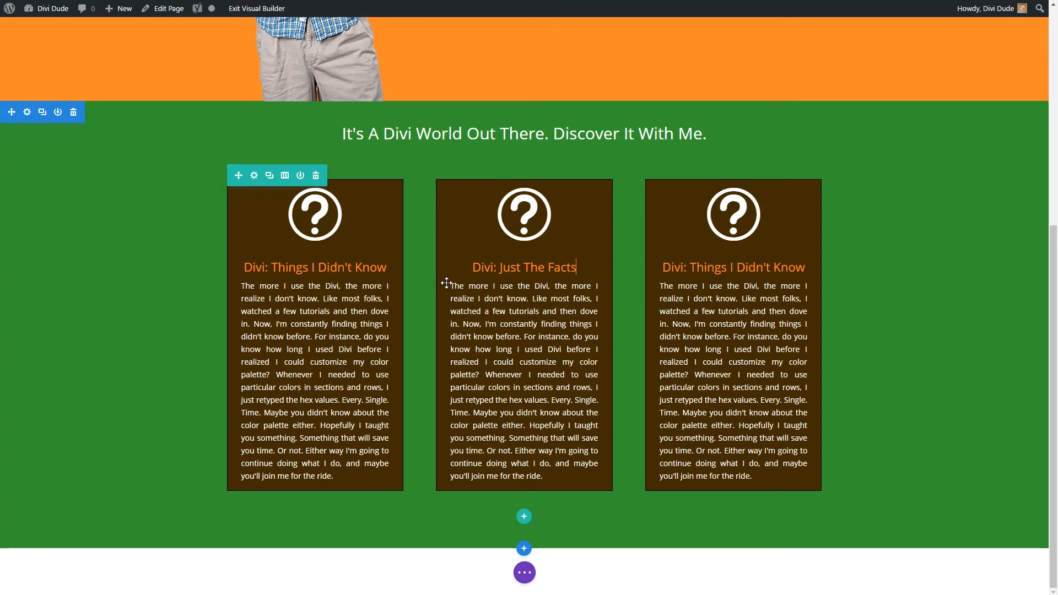
Try inline edits on the second blurb's paragraph, overwriting its opening with filler letters and shortening "Hopefully" to "Hope"
{"action": "left_click_drag", "start_coordinate": [456, 285], "coordinate": [567, 349]}
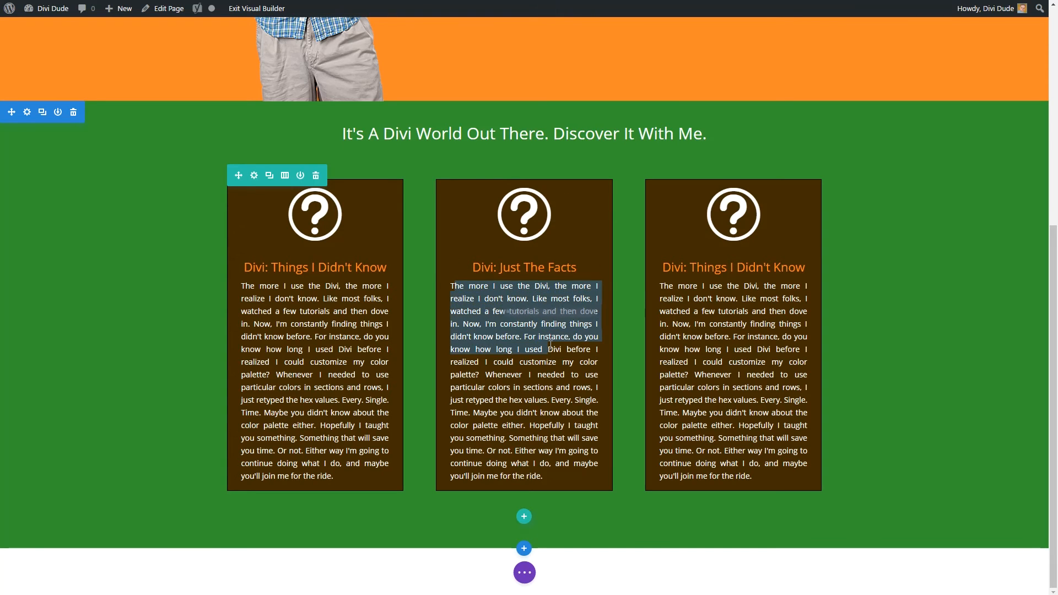
{"action": "type", "text": "Tdfdfgd df dfdfdf dd fDivi before"}
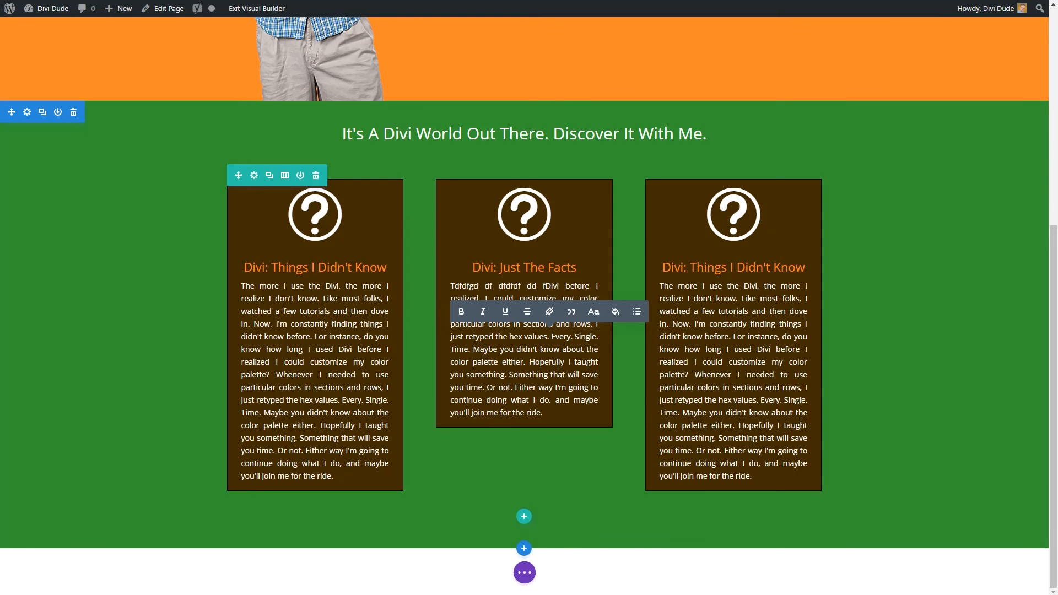
{"action": "left_click_drag", "start_coordinate": [545, 362], "coordinate": [561, 363]}
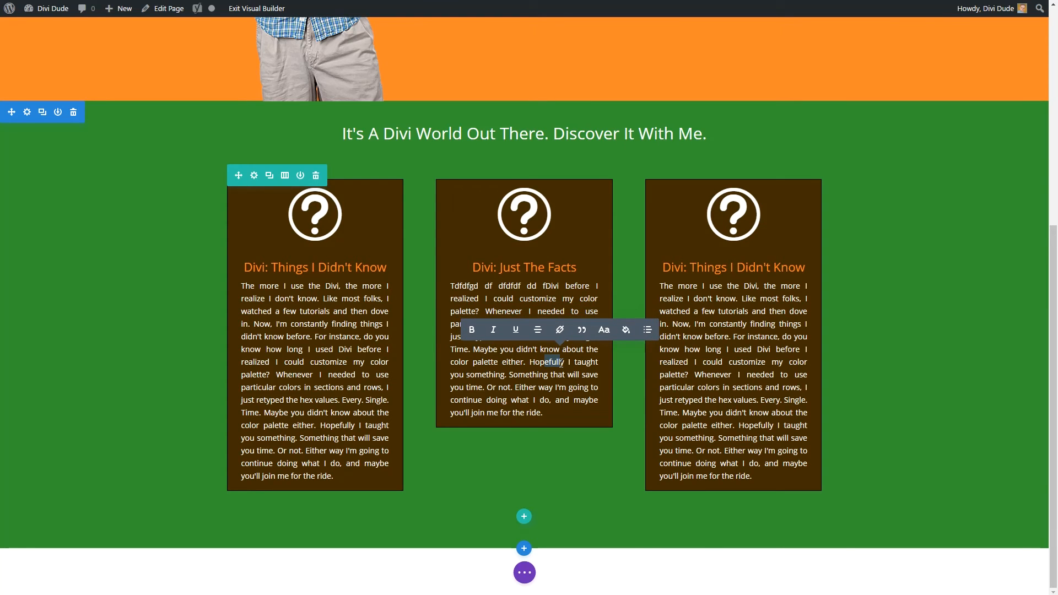
{"action": "key", "text": "BackSpace"}
{"action": "type", "text": "e"}
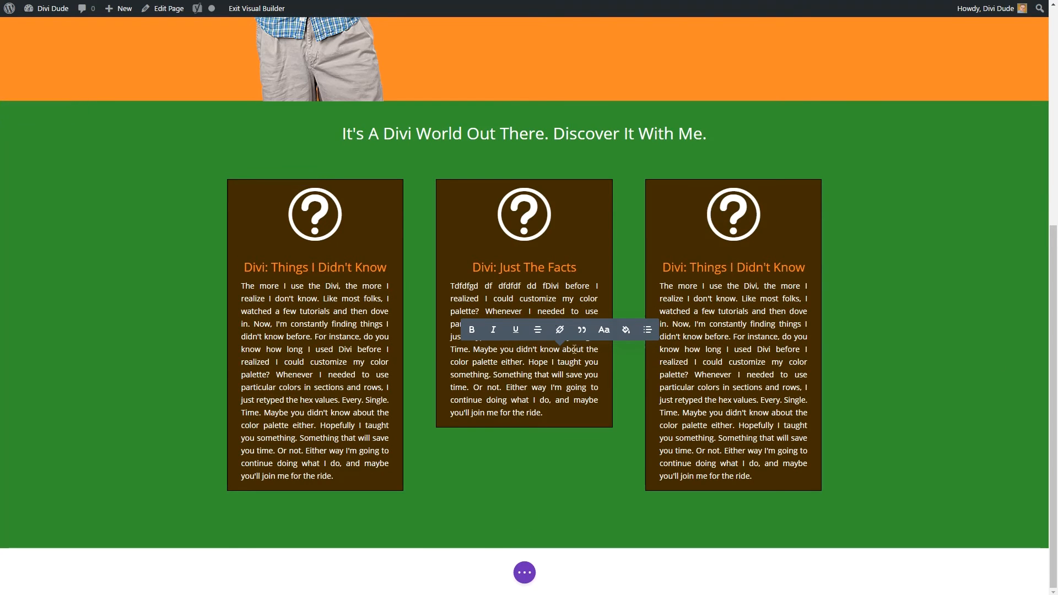
Replace the second blurb's entire paragraph with the text beginning "Divi has all types of user, from the uber WordPress veteran"
{"action": "left_click_drag", "start_coordinate": [544, 413], "coordinate": [443, 288]}
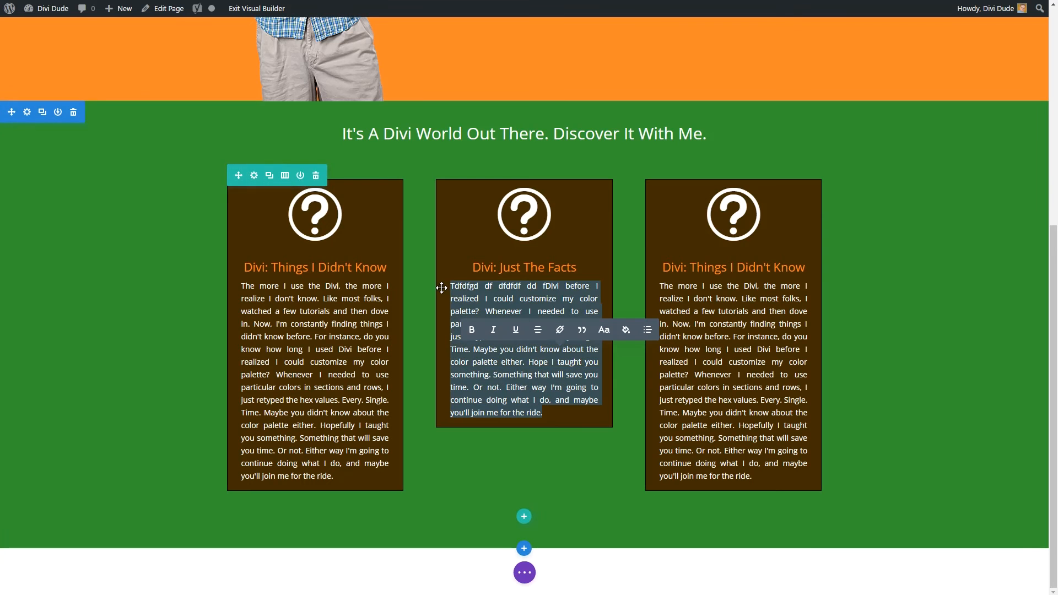
{"action": "type", "text": "Divi has all types of user, from the uber WordPress veteran who eats this stuff in her sleep, to the newbie who's still not quite sure what Divi (or WordPress for that matter) is. My tutorials will lean towards the latter, although I hope that the veterans will gain some new insights as well. Mostly these tutorials will center around using the different modules in Divi and showcasing how to utlize them and make custom changes, so you're not stuck with what's in the Divi package."}
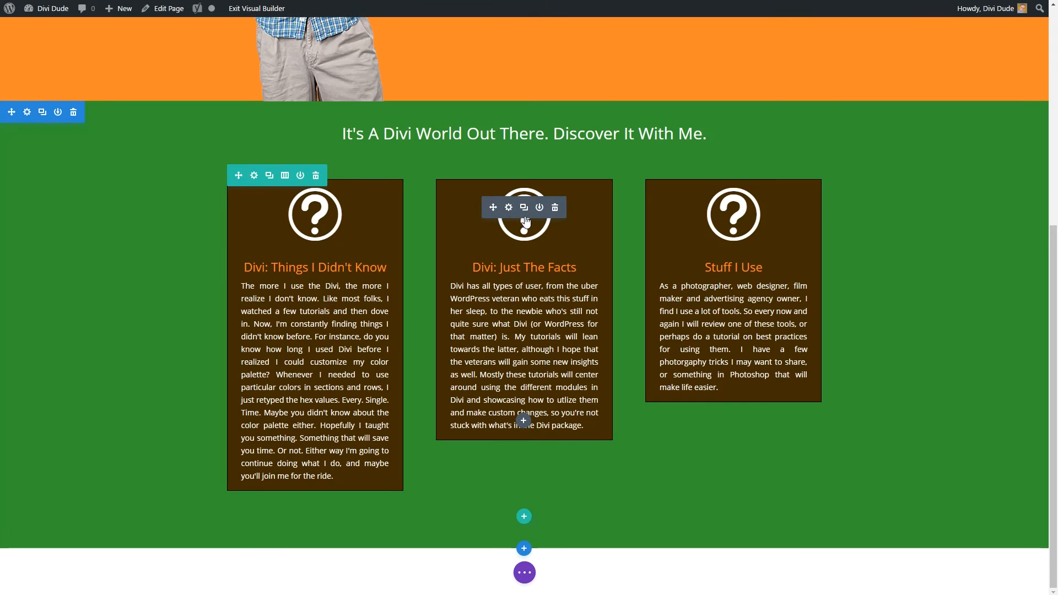
Change the "Divi: Just The Facts" blurb's icon to the circled check mark and save its settings
{"action": "left_click", "coordinate": [509, 208]}
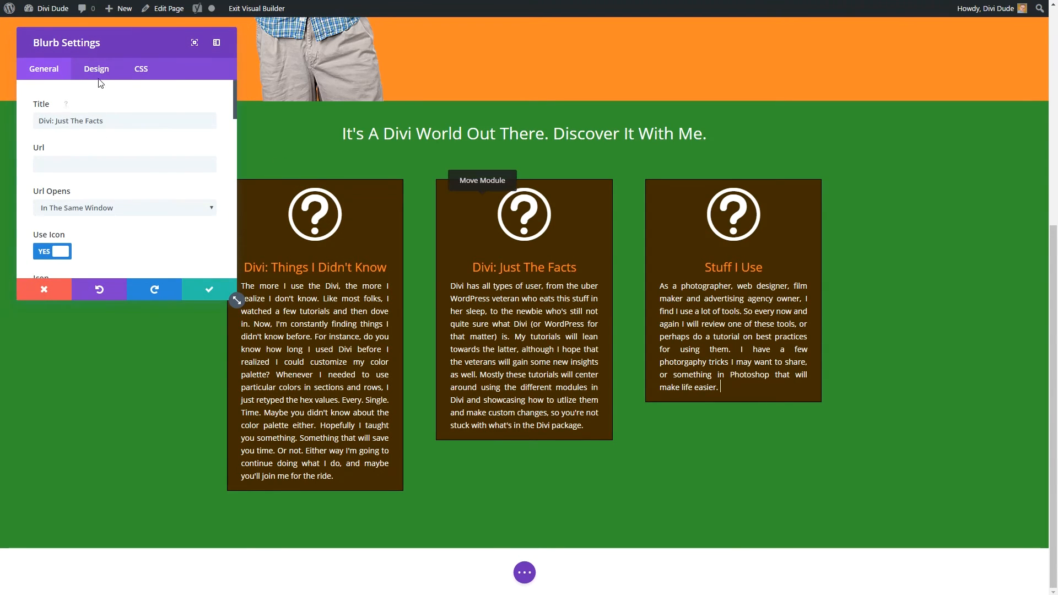
{"action": "scroll", "coordinate": [108, 189], "scroll_direction": "down", "scroll_amount": 2}
{"action": "scroll", "coordinate": [108, 189], "scroll_direction": "down", "scroll_amount": 1}
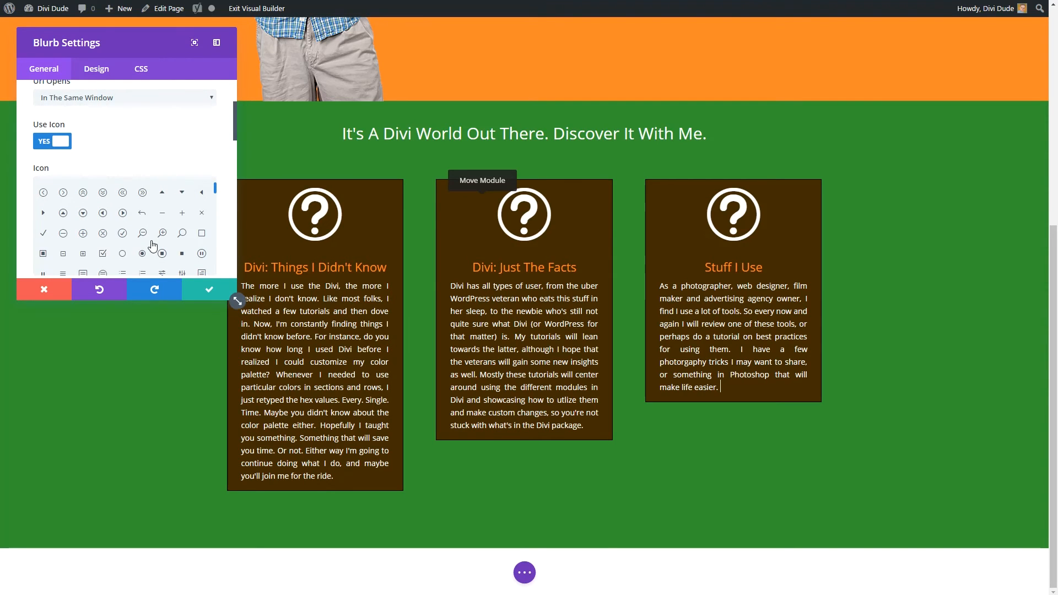
{"action": "left_click", "coordinate": [122, 234]}
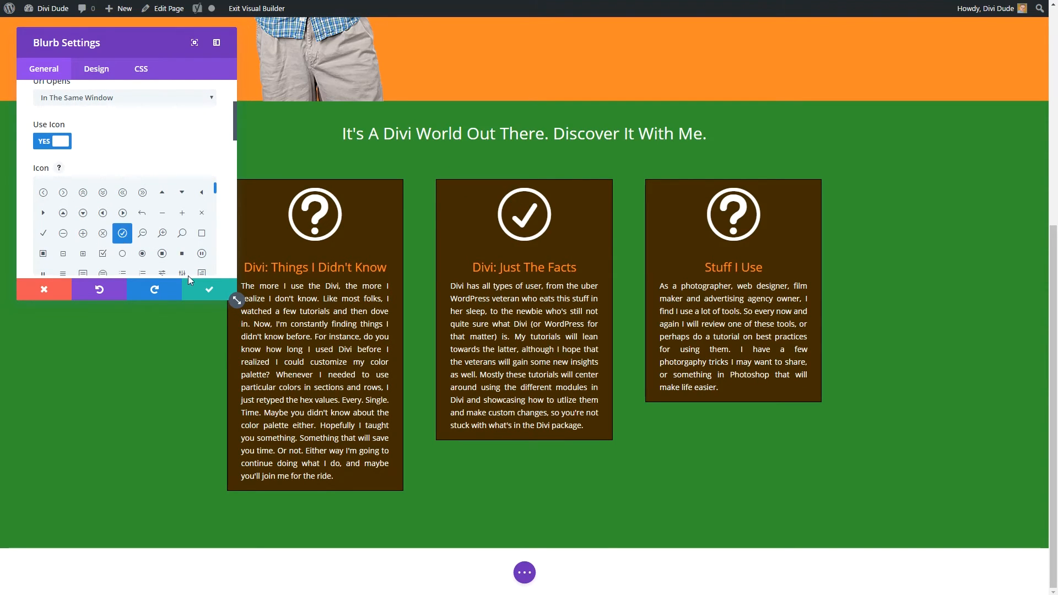
{"action": "left_click", "coordinate": [208, 291]}
Change the "Stuff I Use" blurb's icon to the circular target and save its settings
{"action": "mouse_move", "coordinate": [716, 215]}
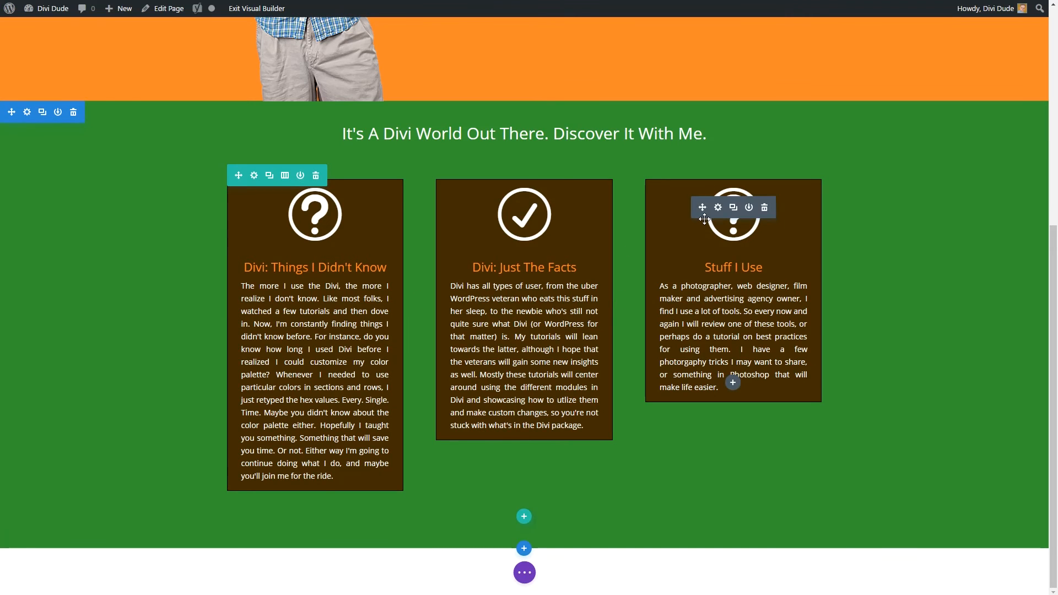
{"action": "left_click", "coordinate": [719, 208]}
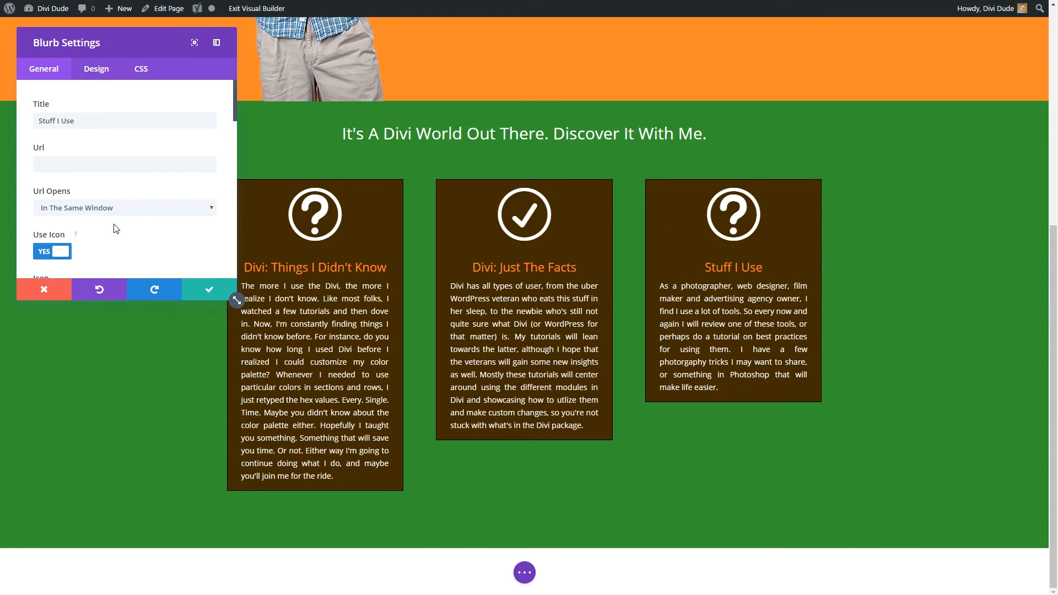
{"action": "scroll", "coordinate": [119, 226], "scroll_direction": "down", "scroll_amount": 4}
{"action": "scroll", "coordinate": [119, 226], "scroll_direction": "down", "scroll_amount": 5}
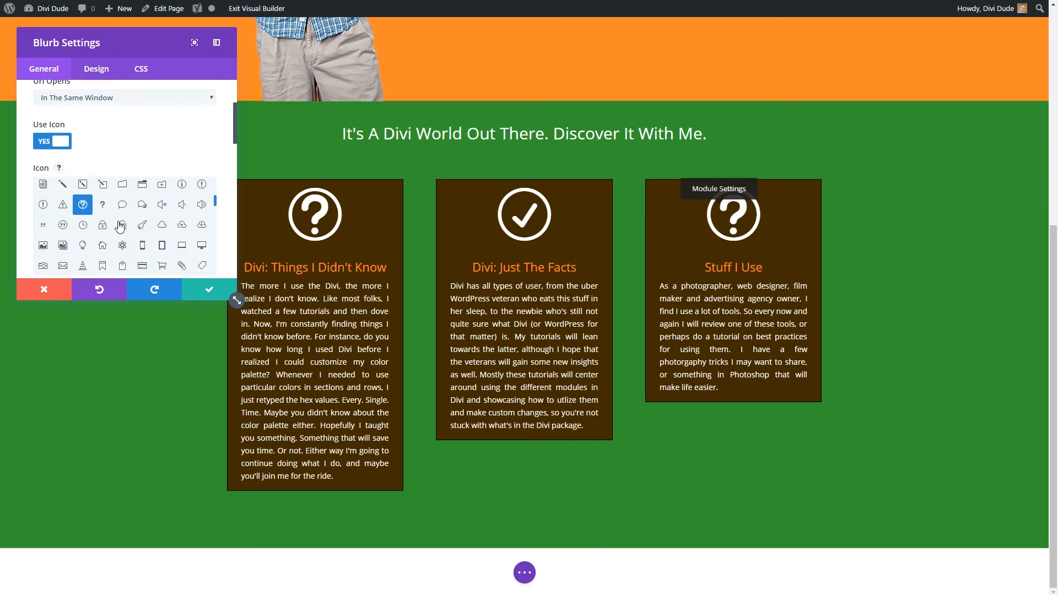
{"action": "scroll", "coordinate": [146, 229], "scroll_direction": "down", "scroll_amount": 10}
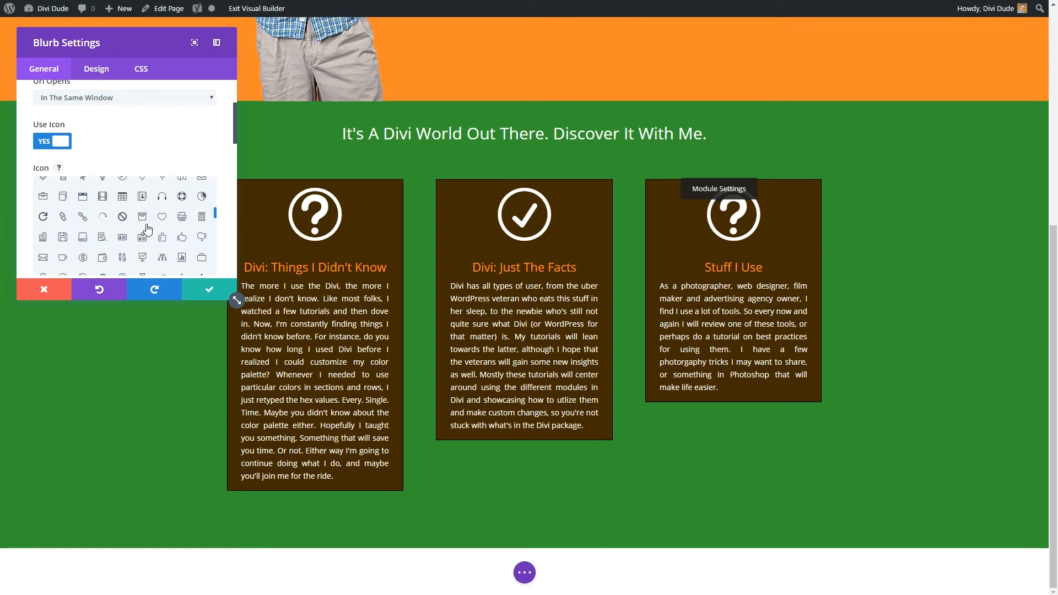
{"action": "left_click", "coordinate": [122, 223]}
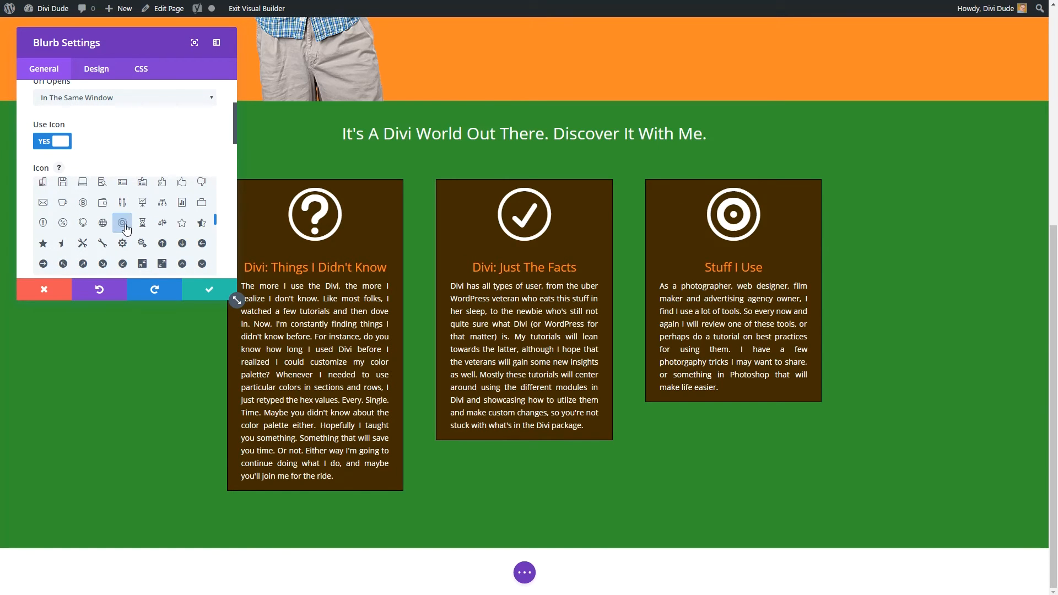
{"action": "left_click", "coordinate": [222, 288]}
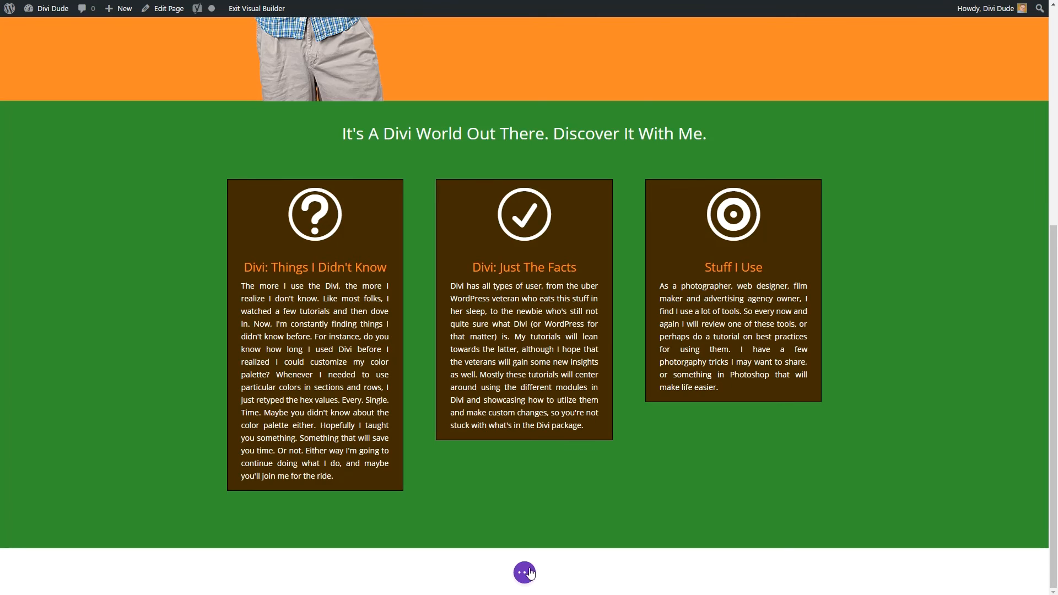
Save the page as a draft and close the page options
{"action": "left_click", "coordinate": [526, 576]}
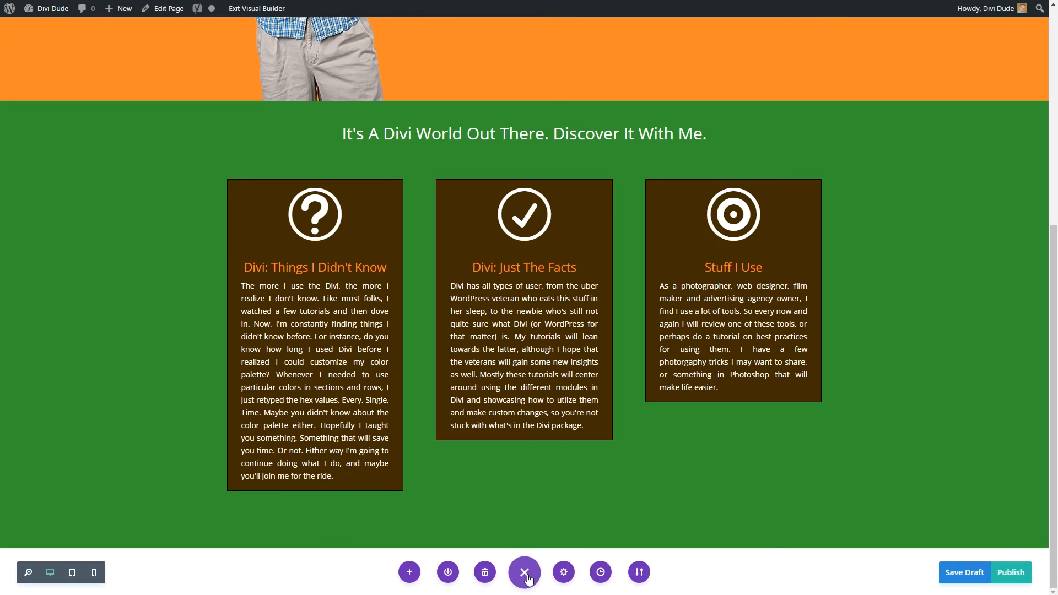
{"action": "left_click", "coordinate": [973, 577]}
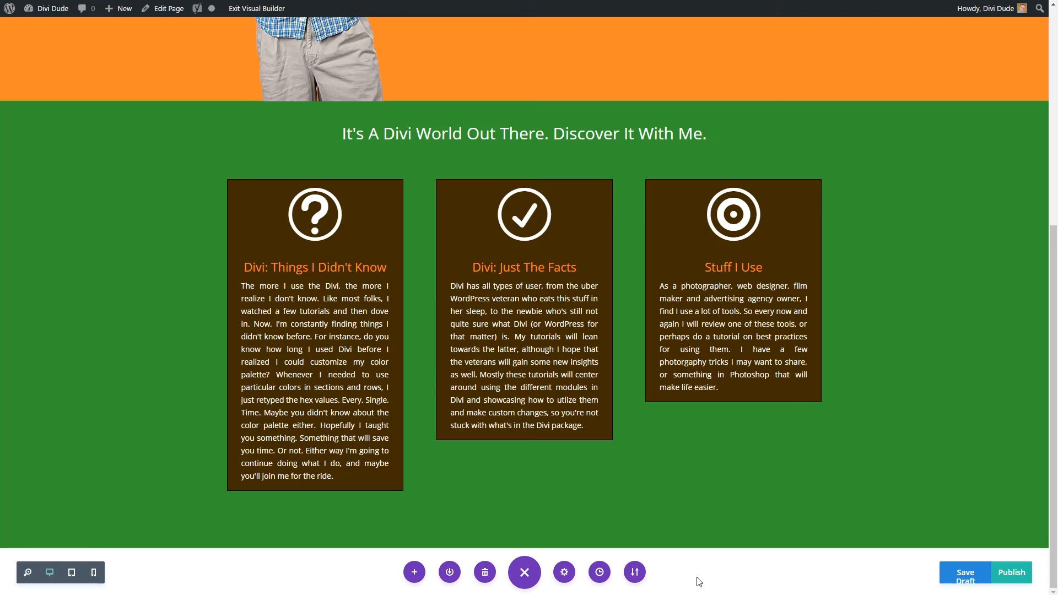
{"action": "left_click", "coordinate": [518, 581]}
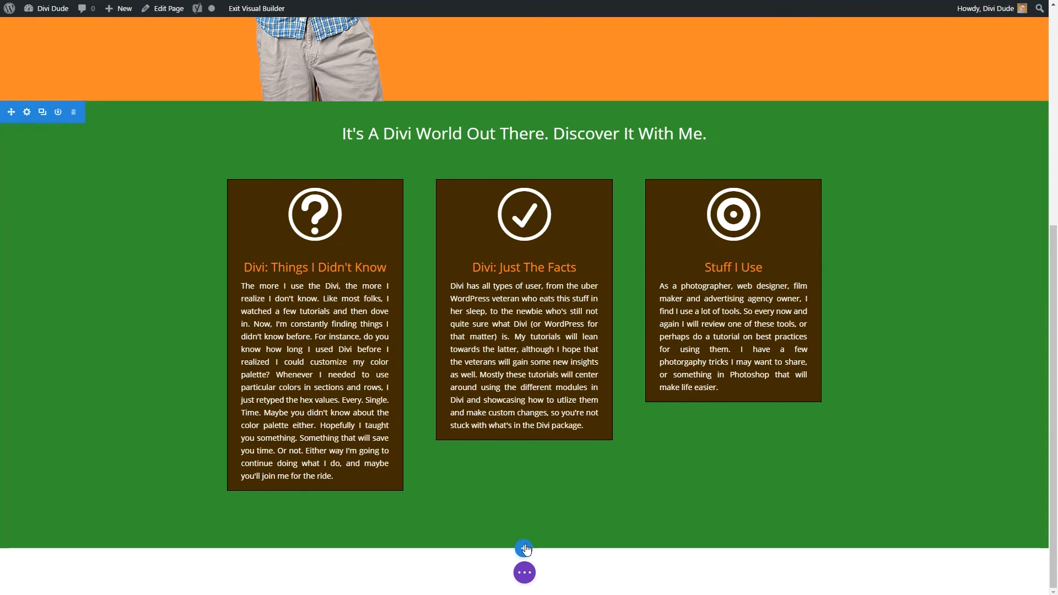
Add a section with a single-column row below the green section and insert a Contact Form module in it
{"action": "left_click", "coordinate": [524, 548]}
{"action": "left_click", "coordinate": [446, 512]}
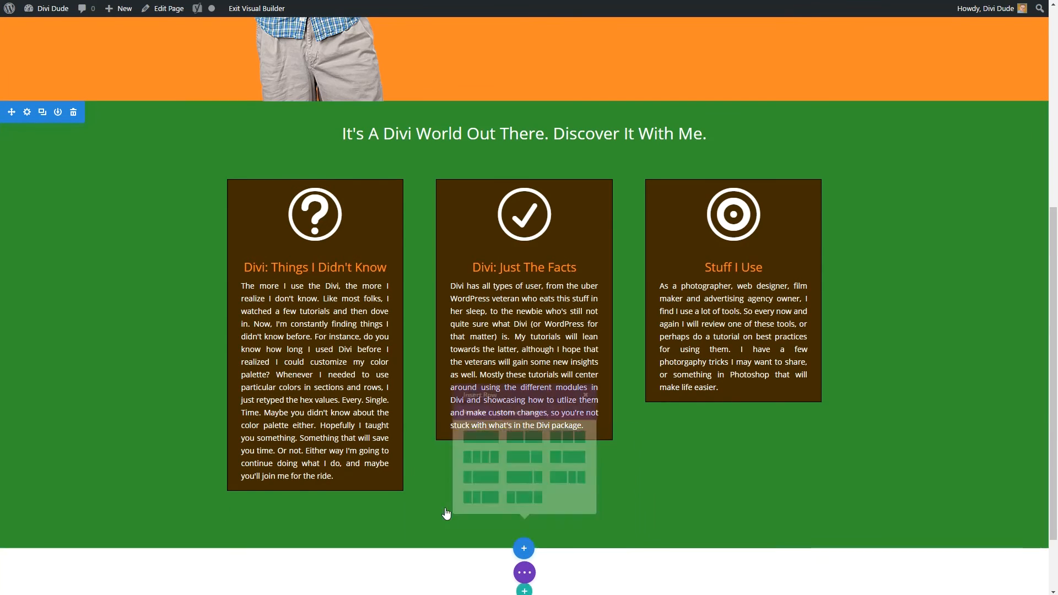
{"action": "left_click", "coordinate": [459, 466]}
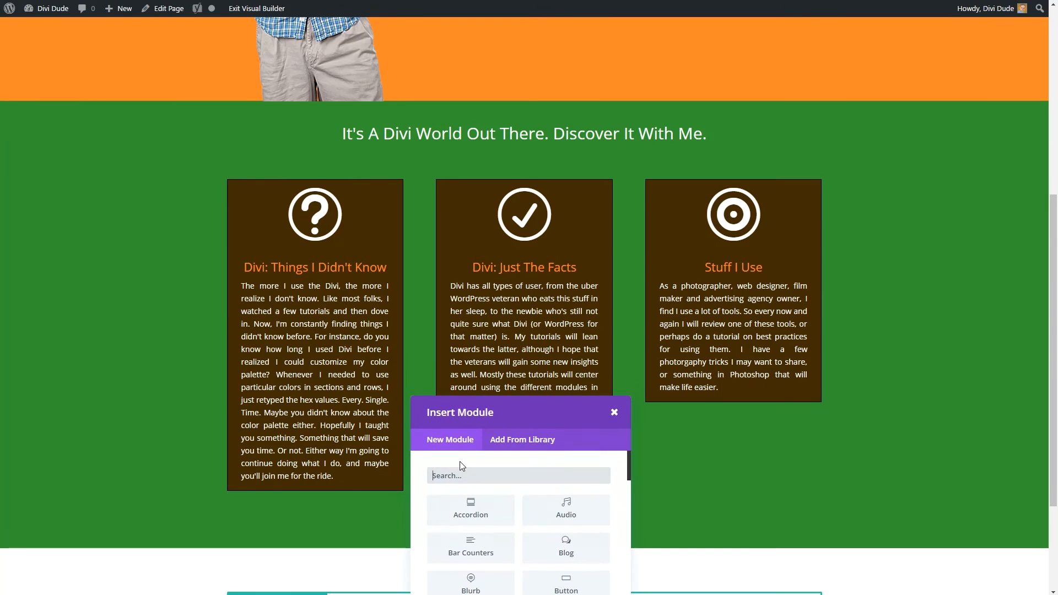
{"action": "type", "text": "c"}
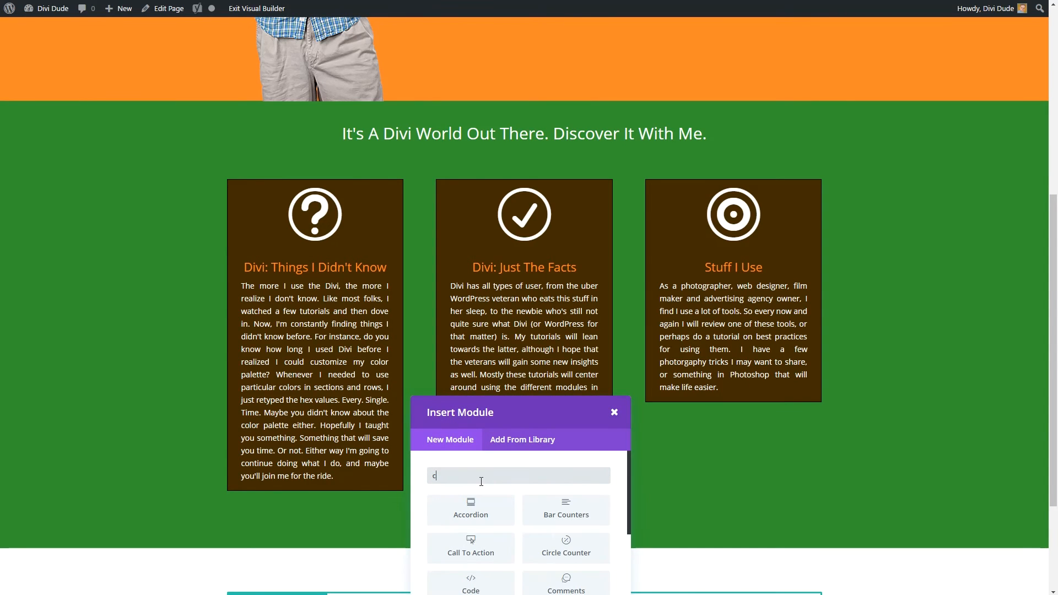
{"action": "type", "text": "on"}
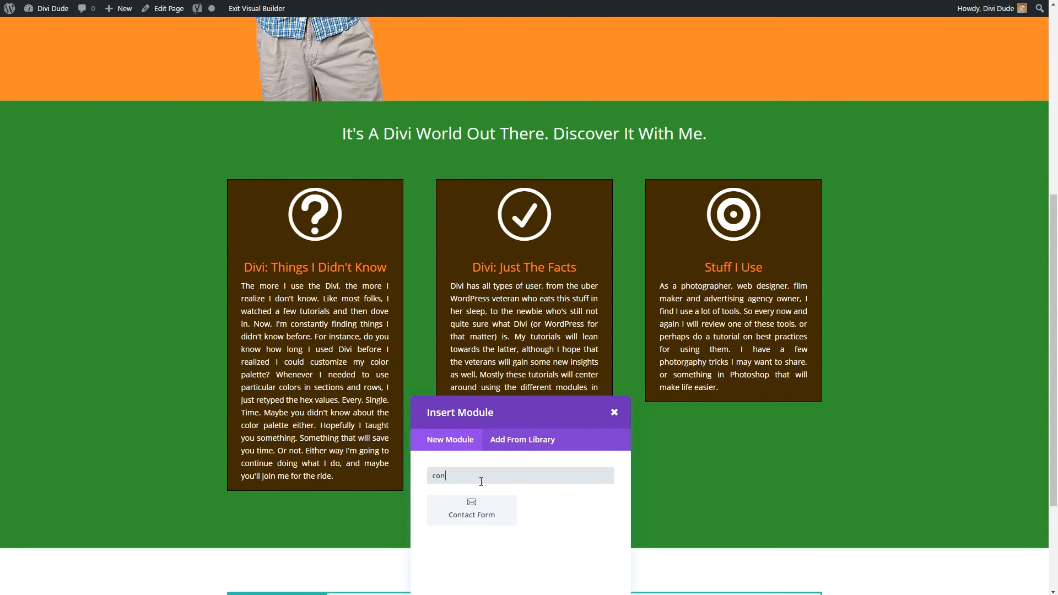
{"action": "left_click", "coordinate": [474, 513]}
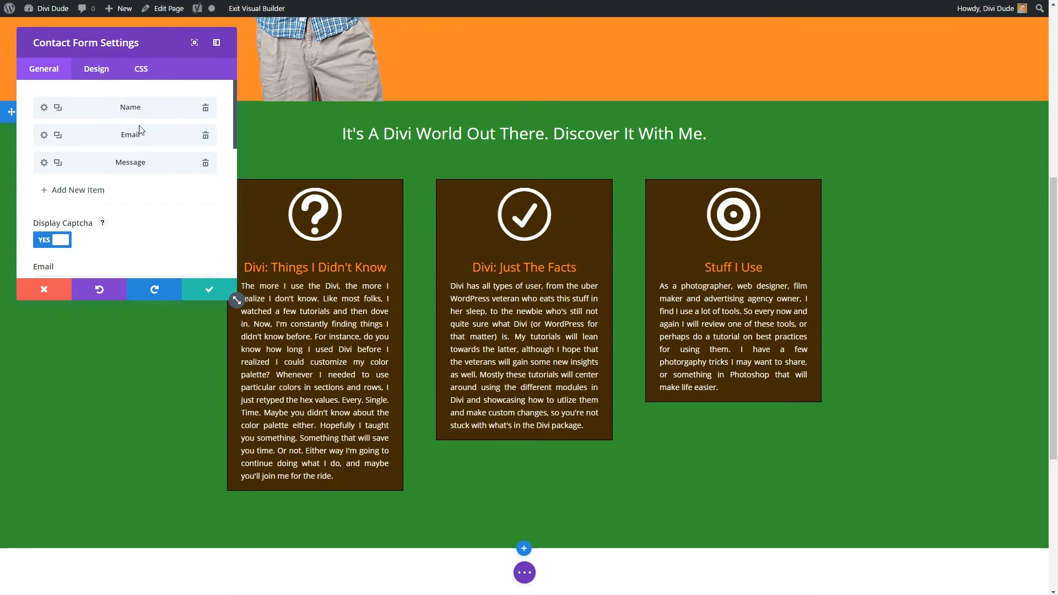
Enter the recipient's e-mail address for the contact form and title it "Have Something to Ask?"
{"action": "scroll", "coordinate": [148, 201], "scroll_direction": "down", "scroll_amount": 2}
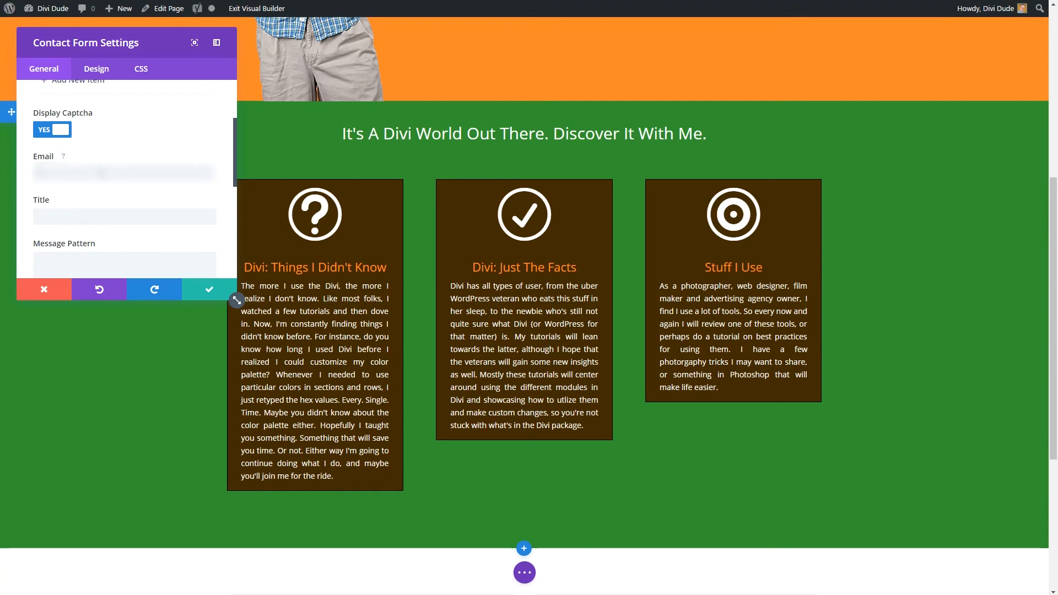
{"action": "left_click", "coordinate": [102, 173]}
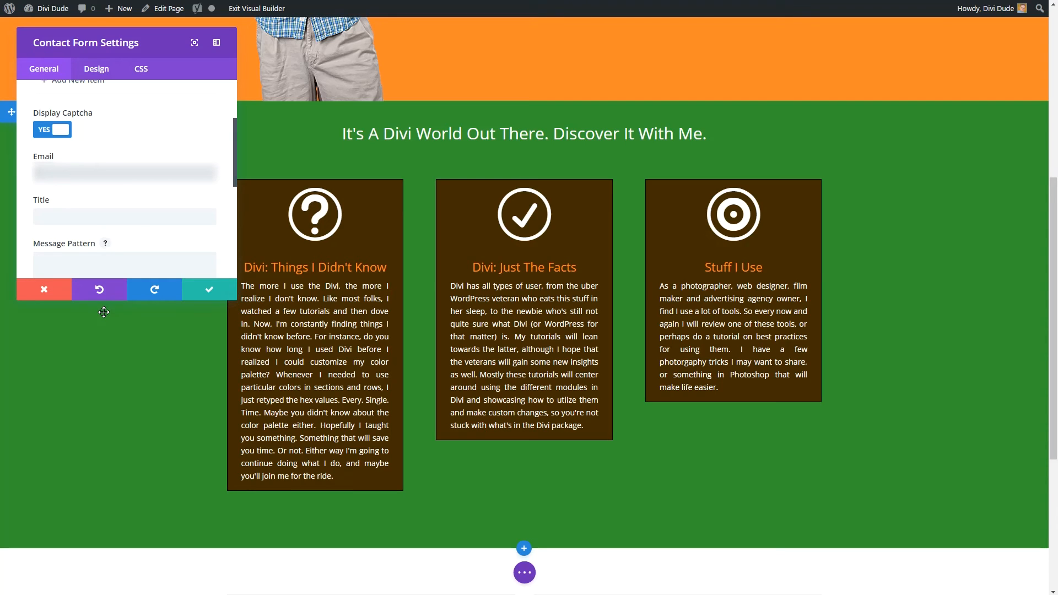
{"action": "type", "text": "th"}
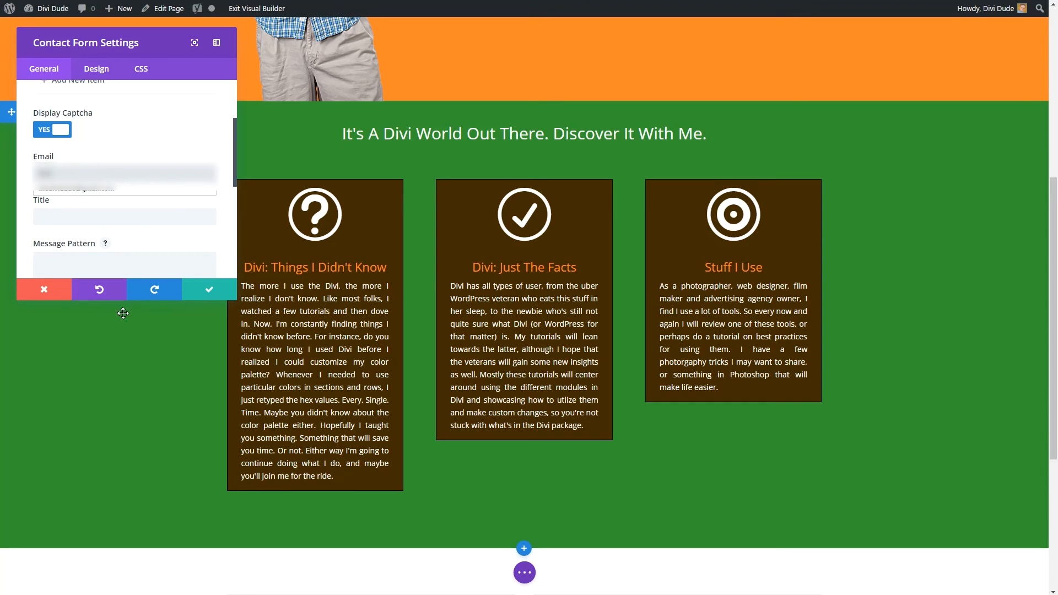
{"action": "left_click", "coordinate": [102, 189]}
{"action": "left_click", "coordinate": [95, 214]}
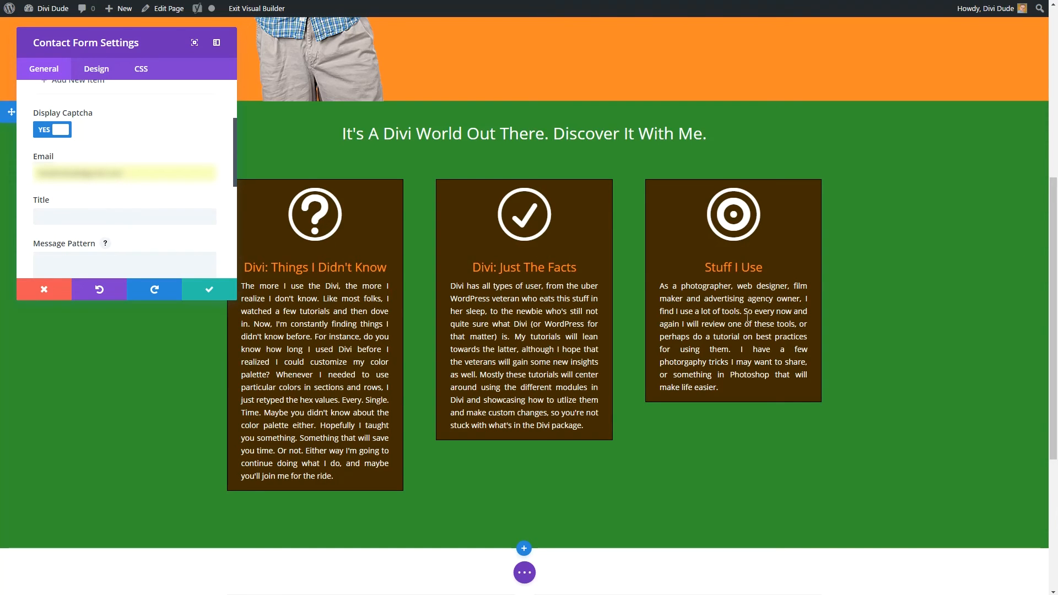
{"action": "left_click", "coordinate": [159, 215]}
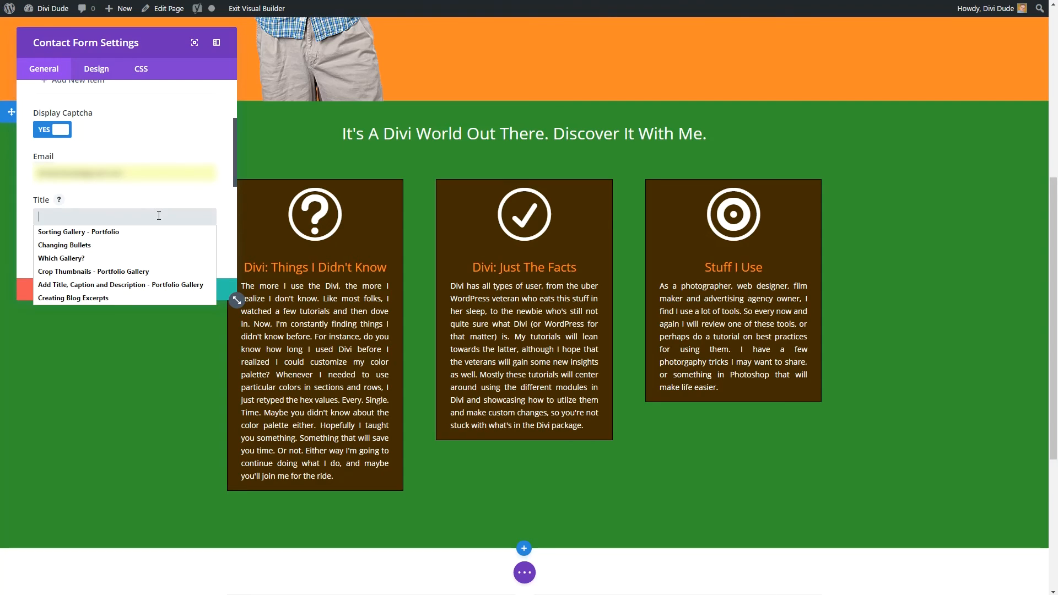
{"action": "type", "text": "Have Something to Ask?"}
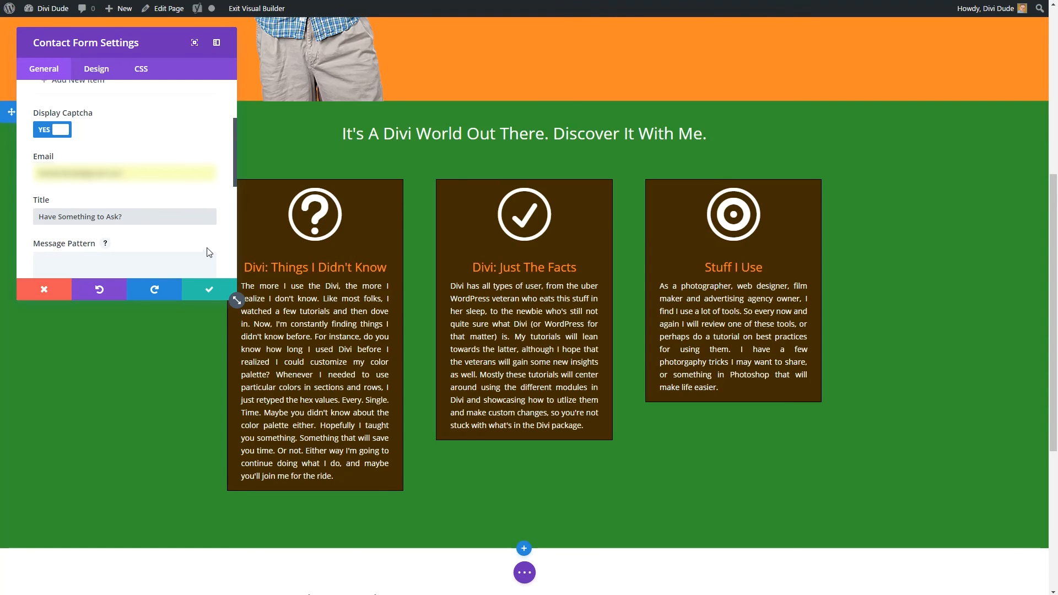
Set the contact form's message pattern to the lines %%name%%<p>, %%email%%<p>, <p> and %%message%%<p>
{"action": "left_click_drag", "start_coordinate": [234, 181], "coordinate": [229, 219]}
{"action": "left_click", "coordinate": [138, 166]}
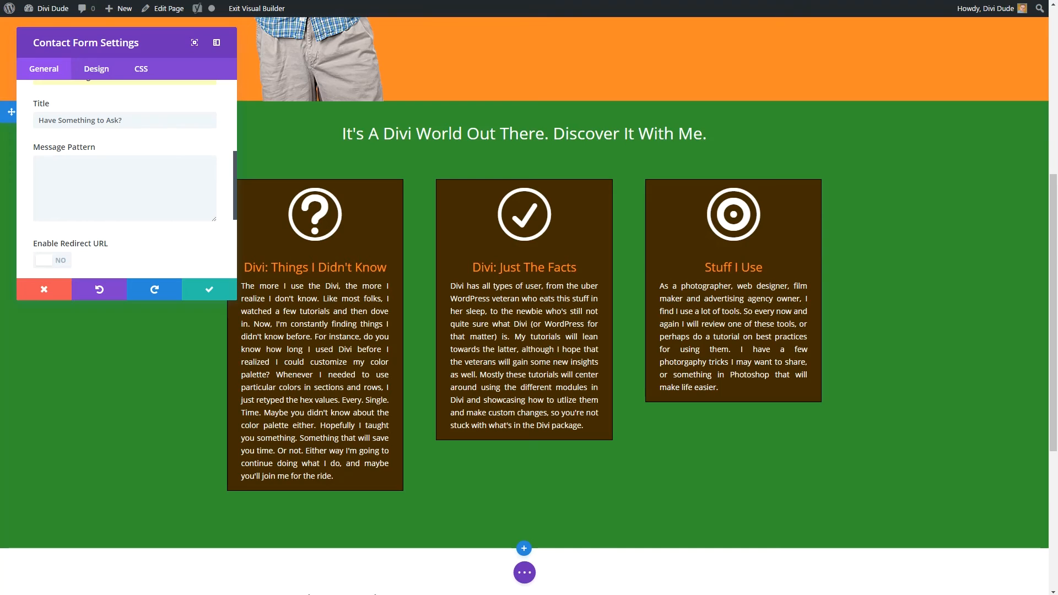
{"action": "left_click", "coordinate": [125, 169]}
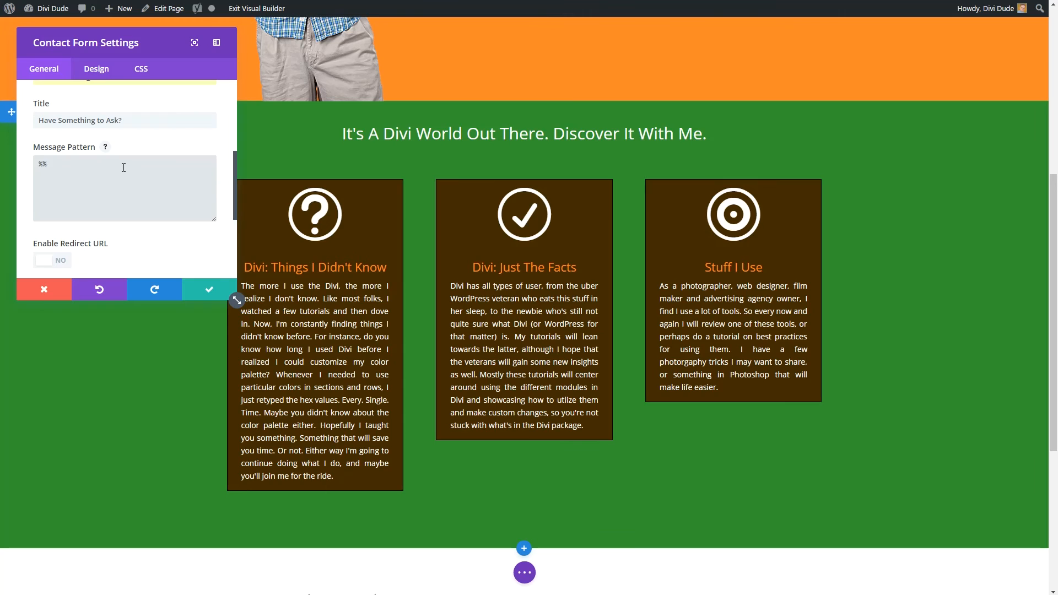
{"action": "type", "text": "%%name@@"}
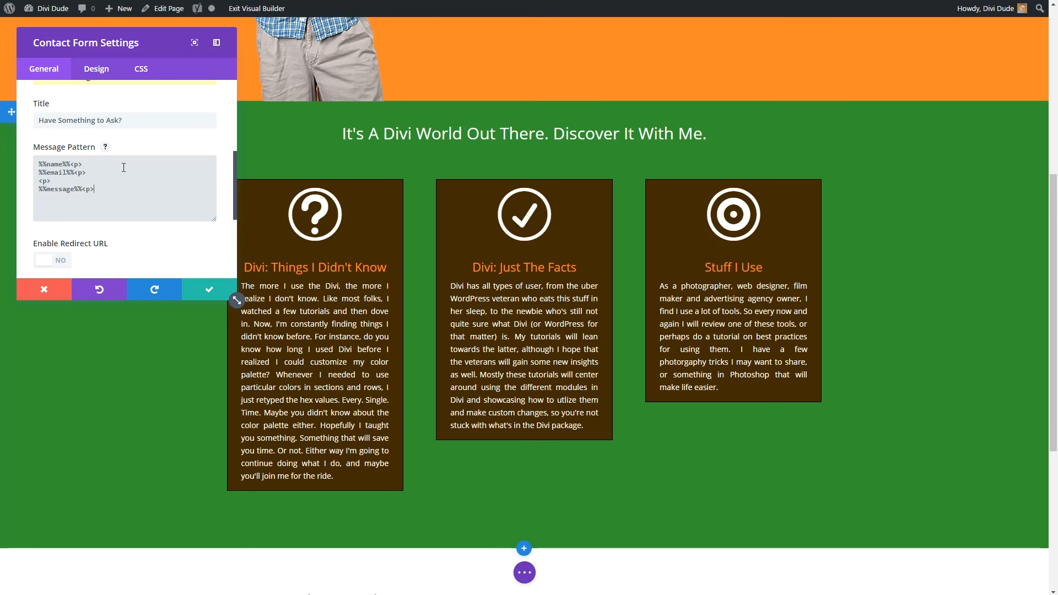
Set the contact form's success message to "Thanks for emailing me. You made me feel special. :)"
{"action": "scroll", "coordinate": [170, 238], "scroll_direction": "down", "scroll_amount": 3}
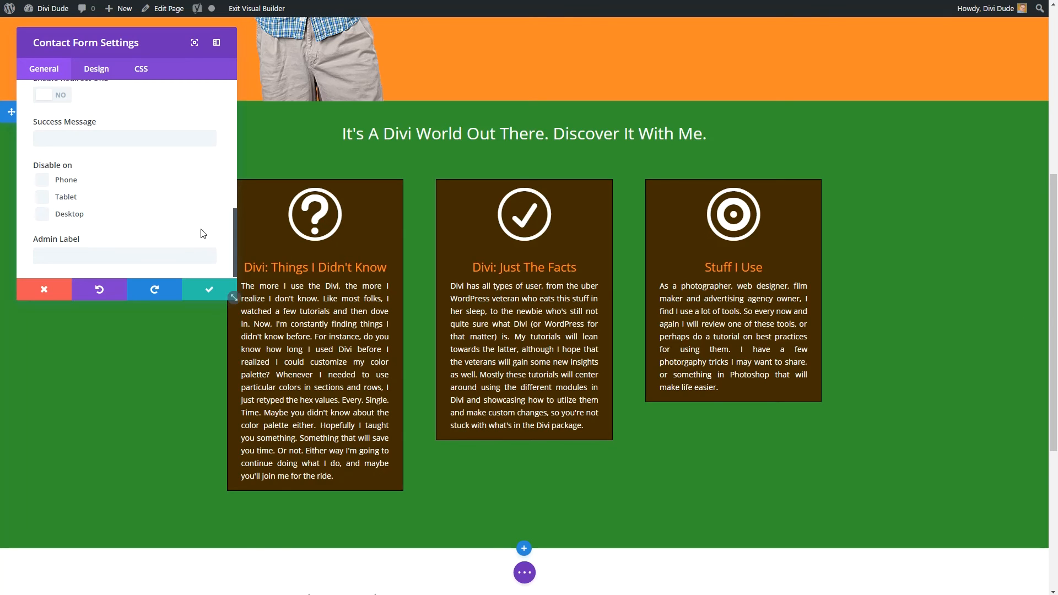
{"action": "left_click", "coordinate": [125, 140]}
{"action": "type", "text": "Thanks for emailing me. You made me feel special. :)"}
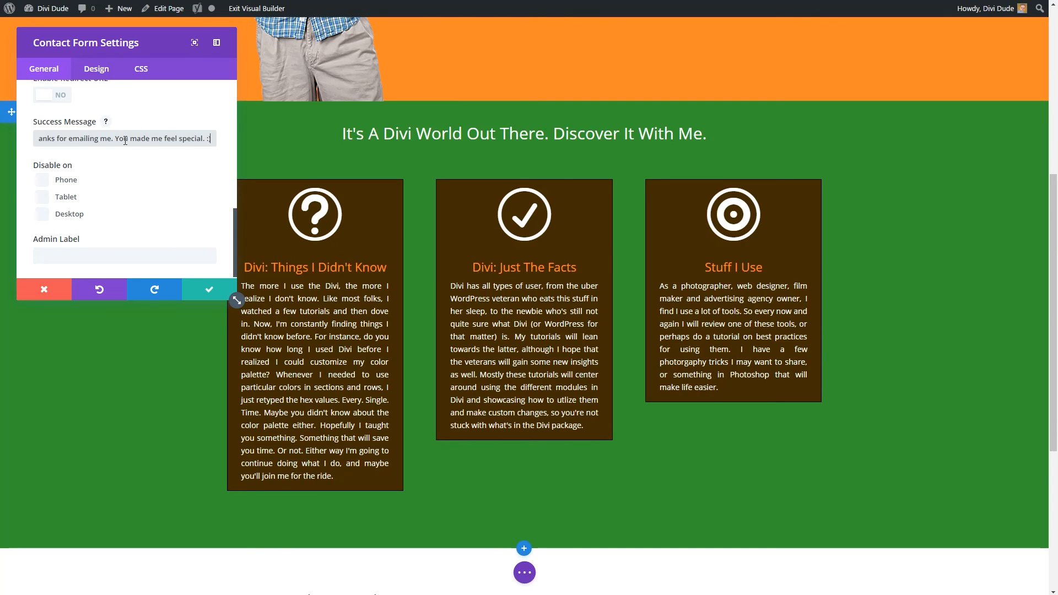
{"action": "scroll", "coordinate": [138, 230], "scroll_direction": "up", "scroll_amount": 5}
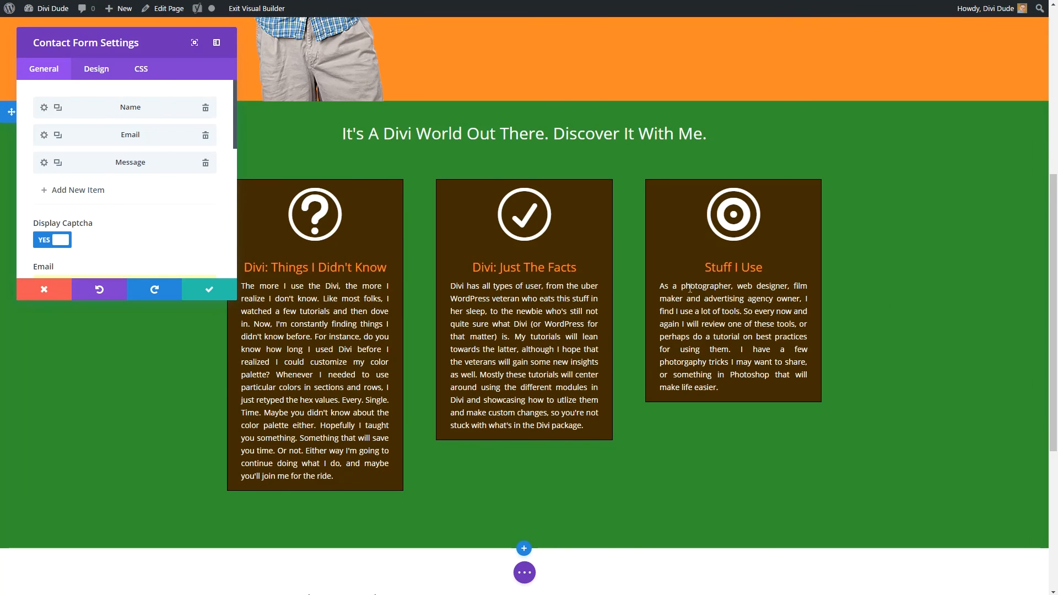
Enable a border on the contact form fields, colour it dark grey, and save the module settings
{"action": "left_click", "coordinate": [100, 73]}
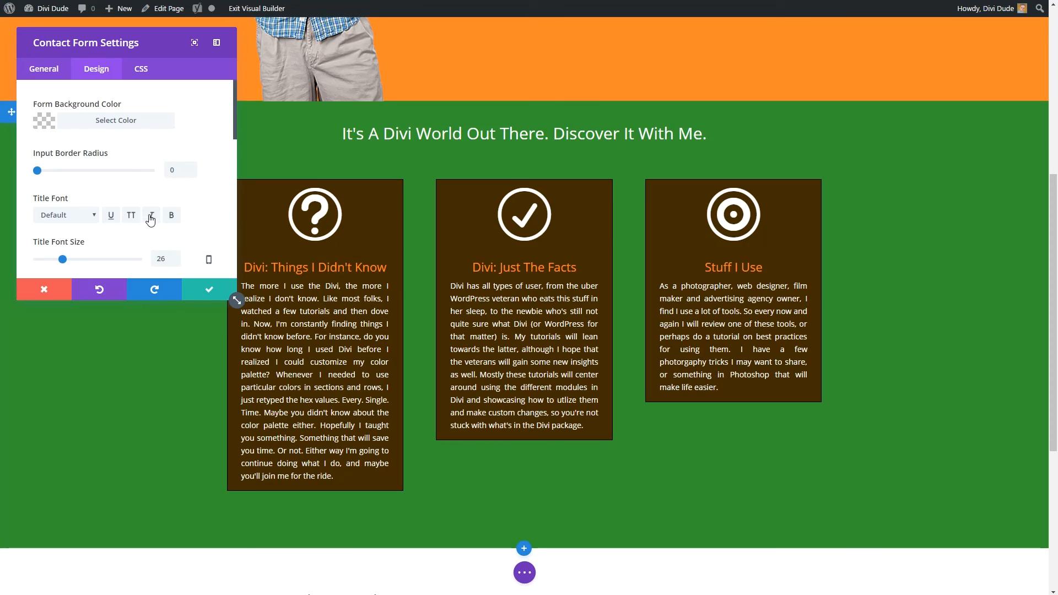
{"action": "scroll", "coordinate": [150, 219], "scroll_direction": "down", "scroll_amount": 2}
{"action": "scroll", "coordinate": [150, 219], "scroll_direction": "up", "scroll_amount": 2}
{"action": "scroll", "coordinate": [150, 219], "scroll_direction": "down", "scroll_amount": 5}
{"action": "scroll", "coordinate": [150, 218], "scroll_direction": "down", "scroll_amount": 3}
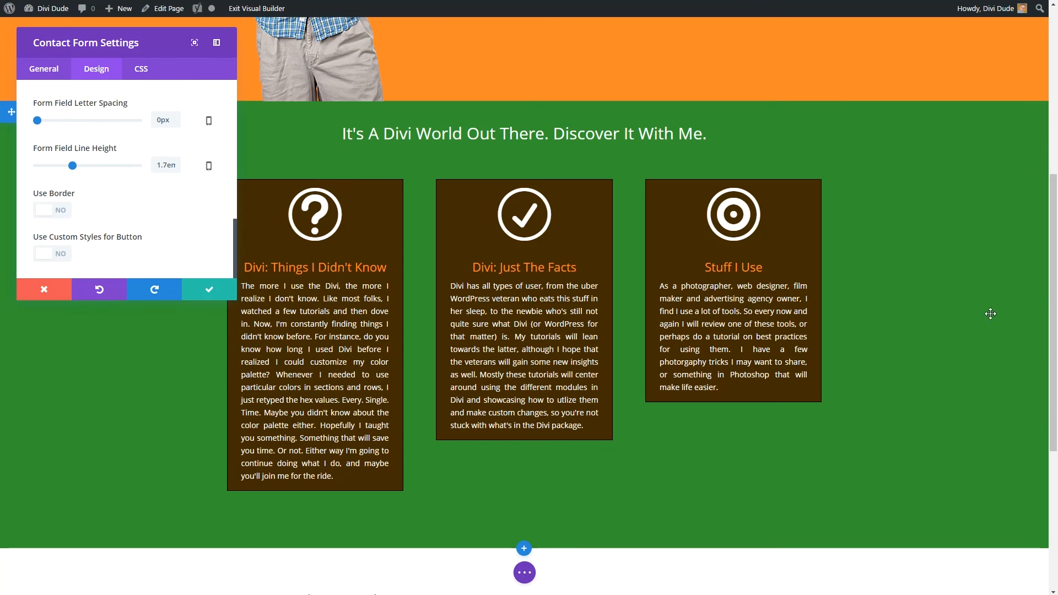
{"action": "left_click_drag", "start_coordinate": [1053, 291], "coordinate": [1054, 457]}
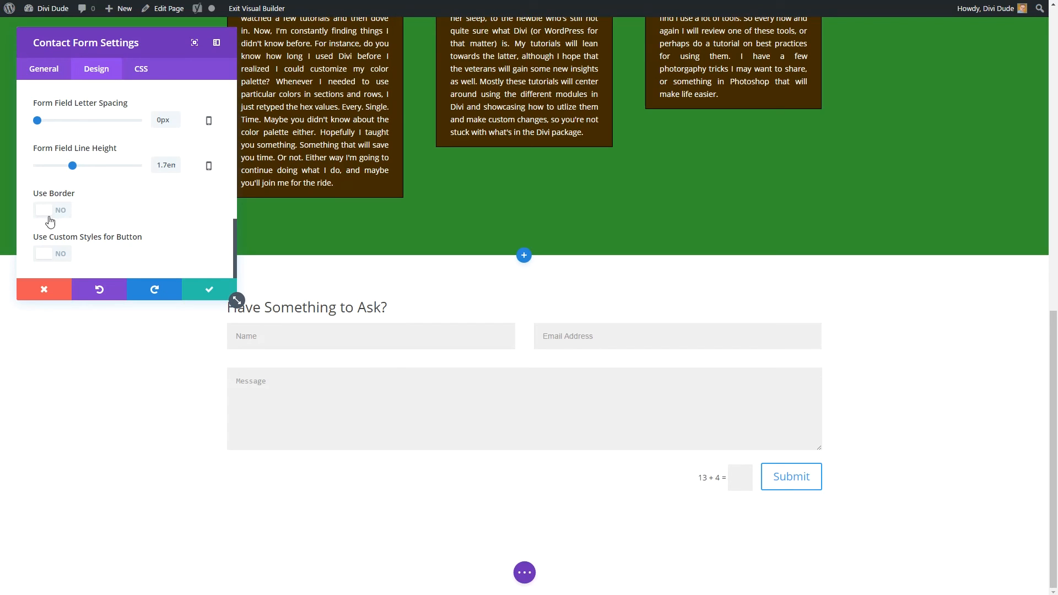
{"action": "left_click", "coordinate": [58, 212]}
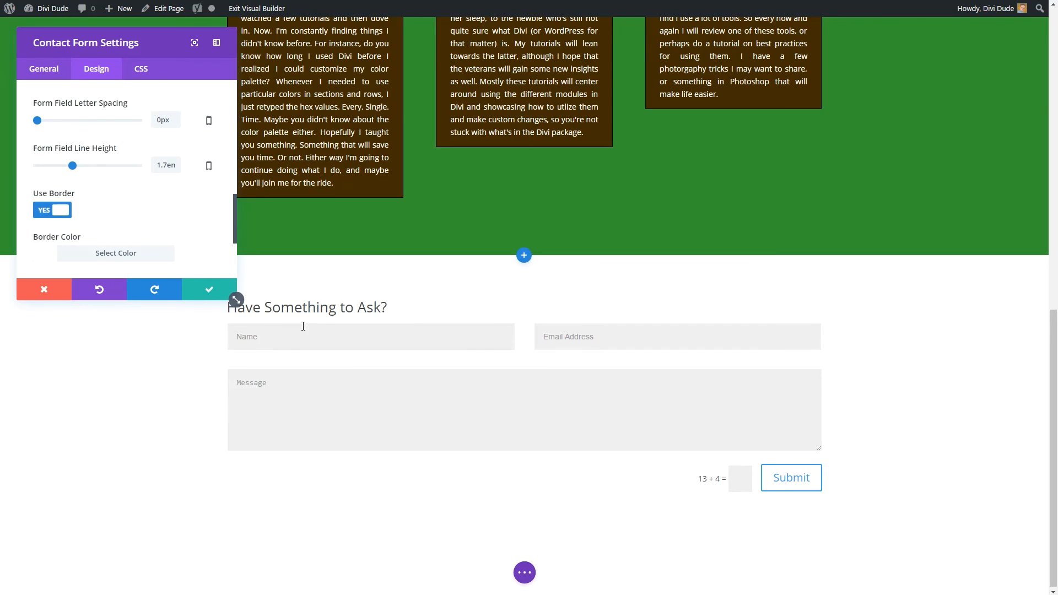
{"action": "left_click", "coordinate": [83, 269]}
{"action": "scroll", "coordinate": [65, 225], "scroll_direction": "down", "scroll_amount": 5}
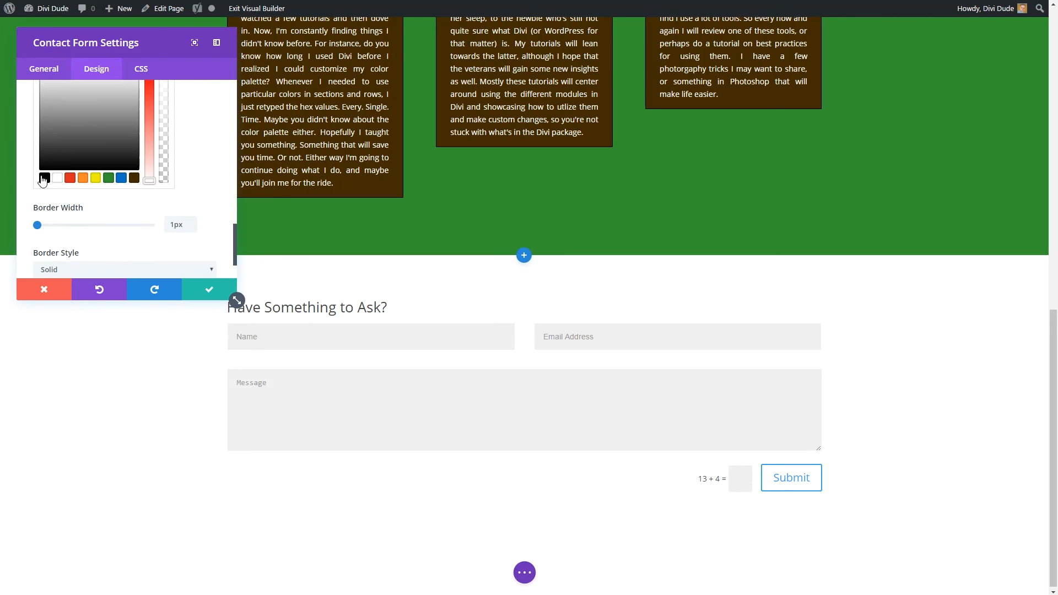
{"action": "left_click", "coordinate": [44, 178]}
{"action": "left_click", "coordinate": [37, 134]}
{"action": "mouse_move", "coordinate": [36, 133]}
{"action": "left_mouse_down"}
{"action": "mouse_move", "coordinate": [38, 103]}
{"action": "mouse_move", "coordinate": [39, 142]}
{"action": "left_mouse_up"}
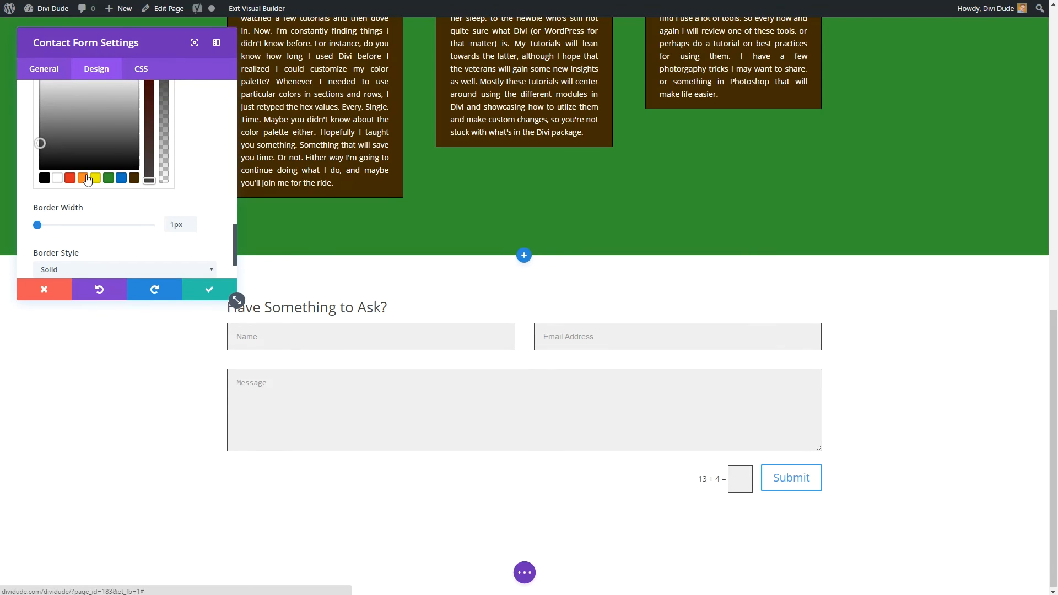
{"action": "scroll", "coordinate": [172, 254], "scroll_direction": "down", "scroll_amount": 2}
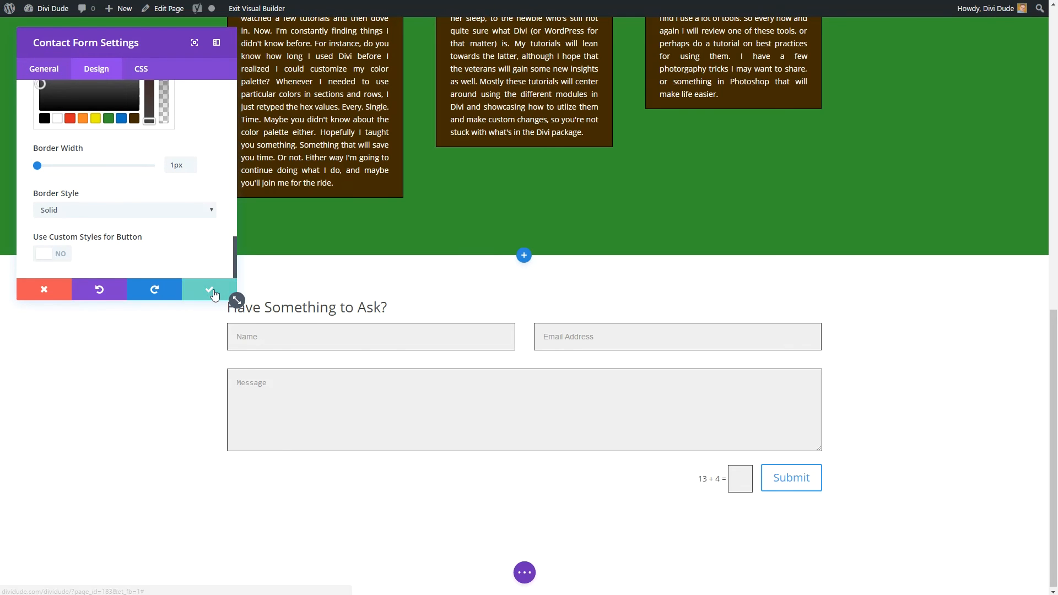
{"action": "left_click", "coordinate": [215, 291]}
Reduce the bottom and top padding of the contact form section
{"action": "scroll", "coordinate": [780, 339], "scroll_direction": "up", "scroll_amount": 12}
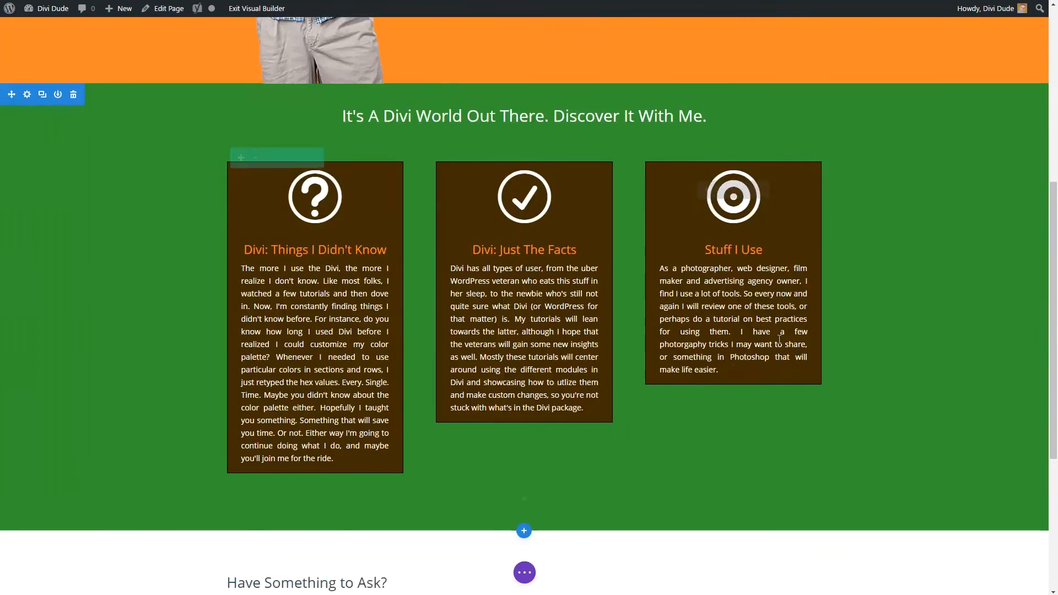
{"action": "scroll", "coordinate": [779, 339], "scroll_direction": "down", "scroll_amount": 12}
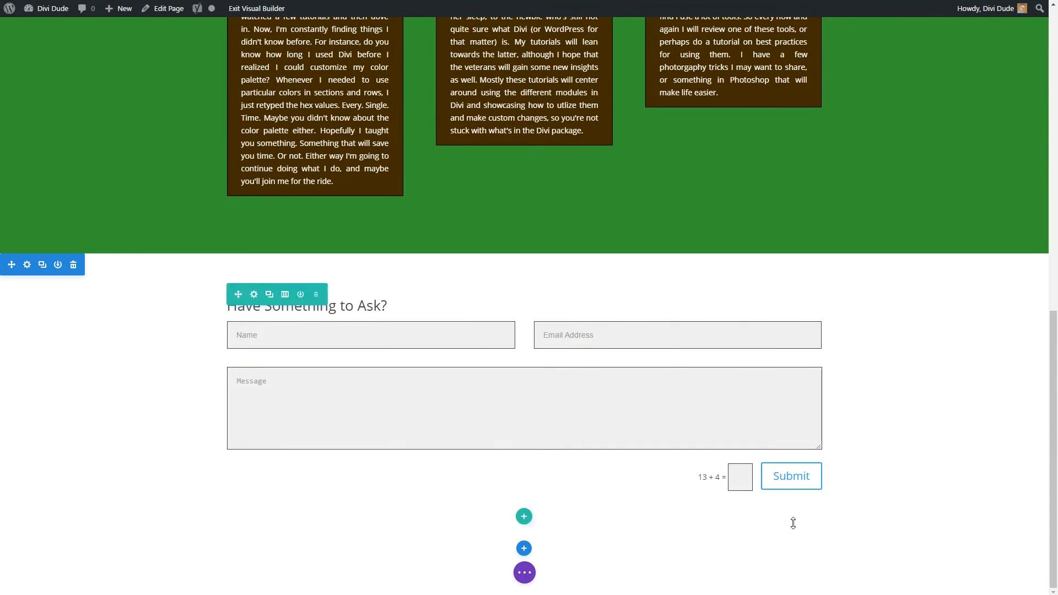
{"action": "left_click_drag", "start_coordinate": [657, 548], "coordinate": [668, 519]}
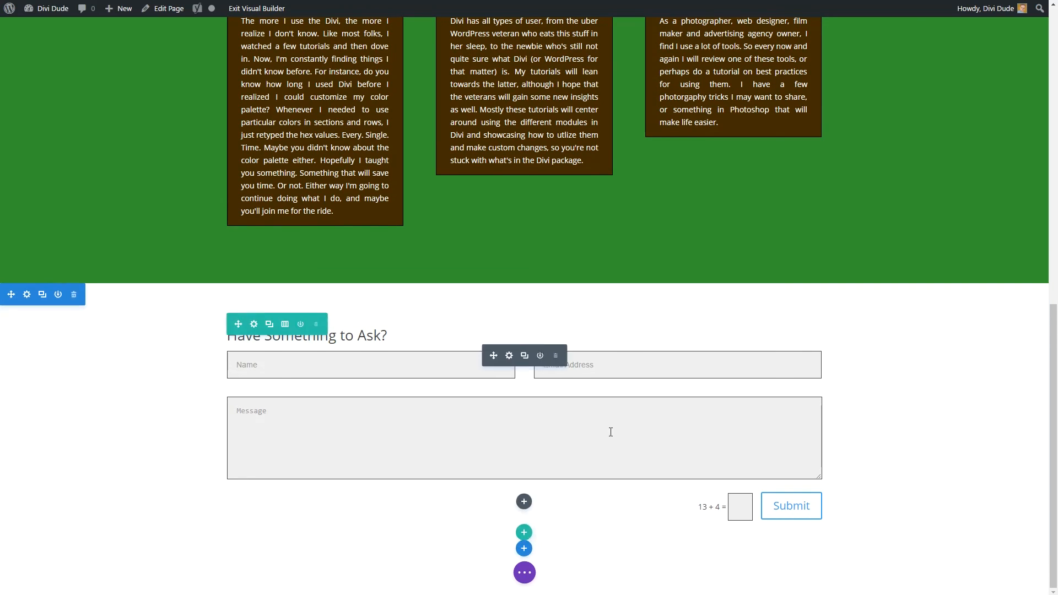
{"action": "left_click_drag", "start_coordinate": [585, 303], "coordinate": [569, 330]}
{"action": "left_click_drag", "start_coordinate": [569, 324], "coordinate": [569, 327]}
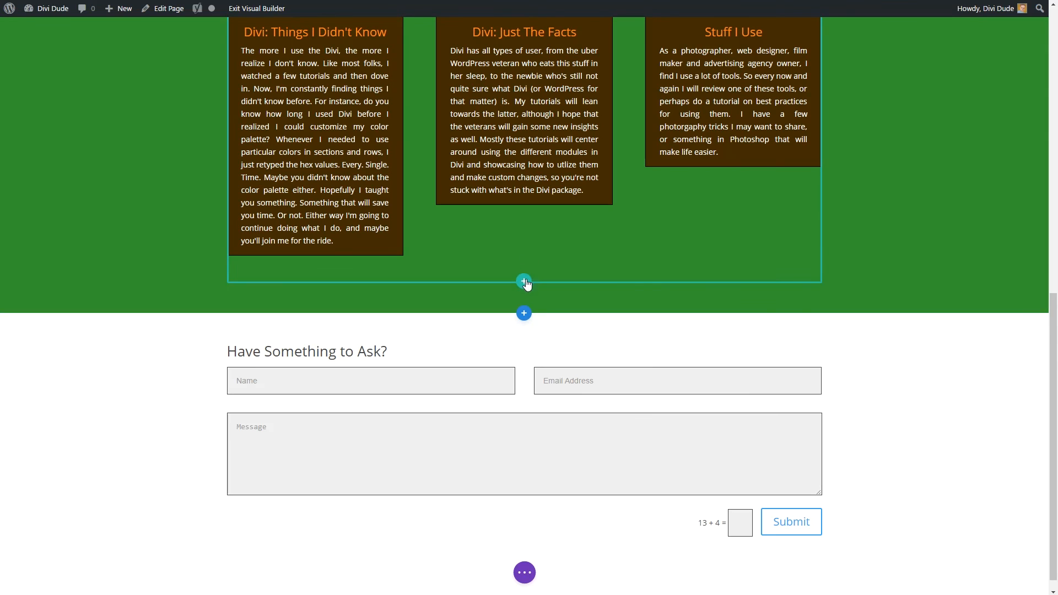
Reduce the padding below the three blurbs and increase it above the heading "It's A Divi World Out There. Discover It With Me."
{"action": "left_click_drag", "start_coordinate": [545, 281], "coordinate": [545, 267]}
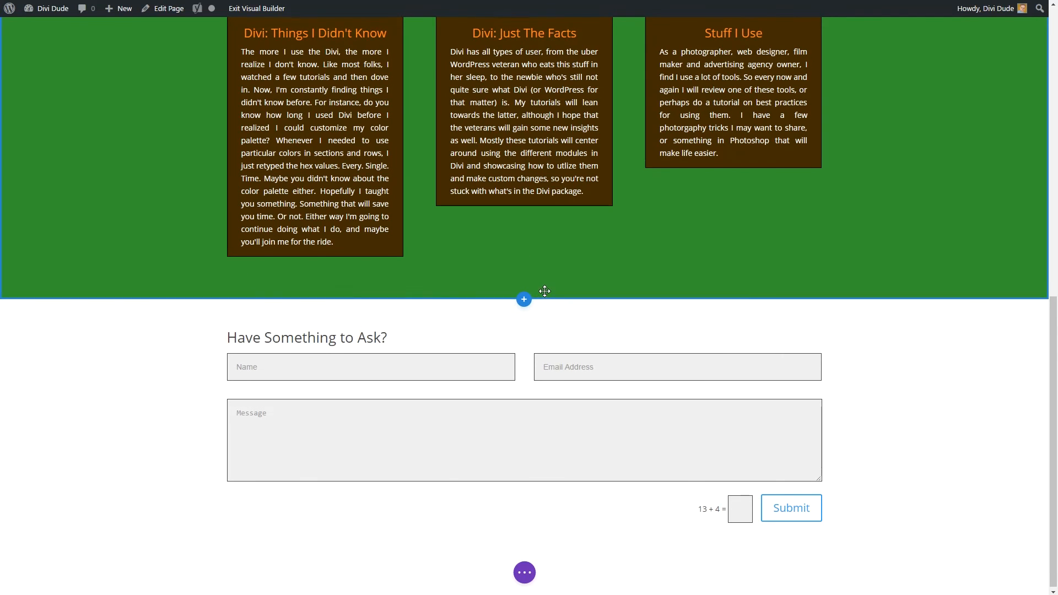
{"action": "scroll", "coordinate": [545, 292], "scroll_direction": "up", "scroll_amount": 10}
{"action": "scroll", "coordinate": [545, 291], "scroll_direction": "down", "scroll_amount": 6}
{"action": "scroll", "coordinate": [545, 291], "scroll_direction": "down", "scroll_amount": 4}
{"action": "scroll", "coordinate": [542, 276], "scroll_direction": "up", "scroll_amount": 6}
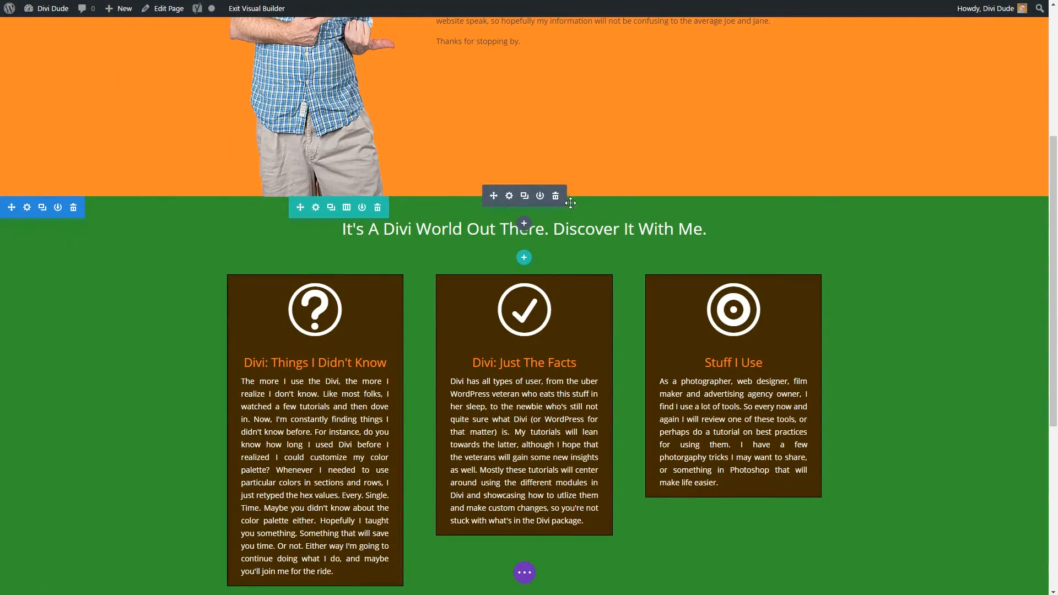
{"action": "left_click_drag", "start_coordinate": [576, 218], "coordinate": [576, 234]}
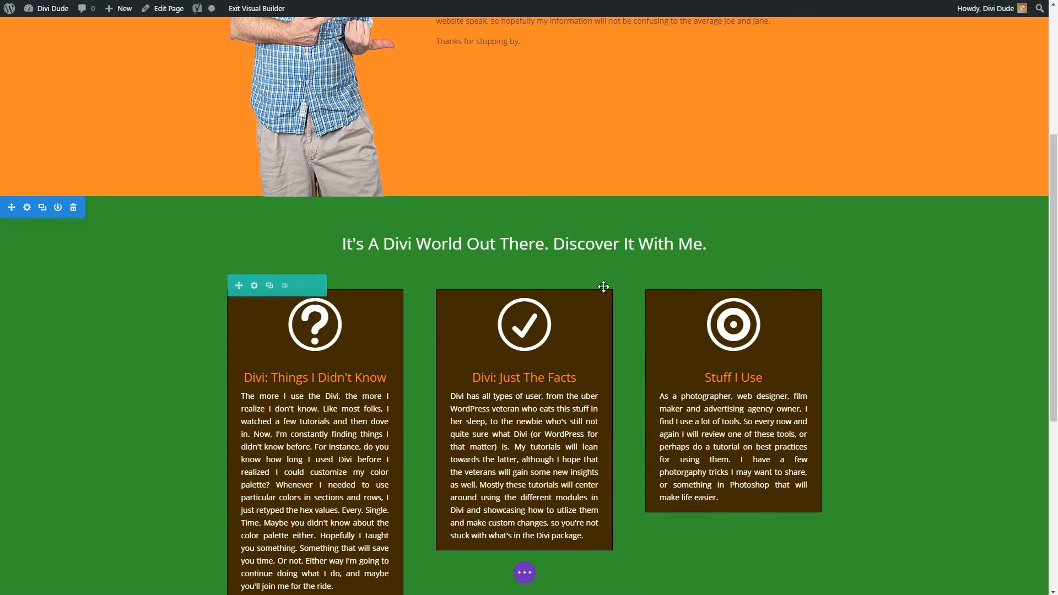
Add a regular section with a single-column row below the contact form, insert a Text module, and open it for inline editing
{"action": "scroll", "coordinate": [603, 286], "scroll_direction": "down", "scroll_amount": 6}
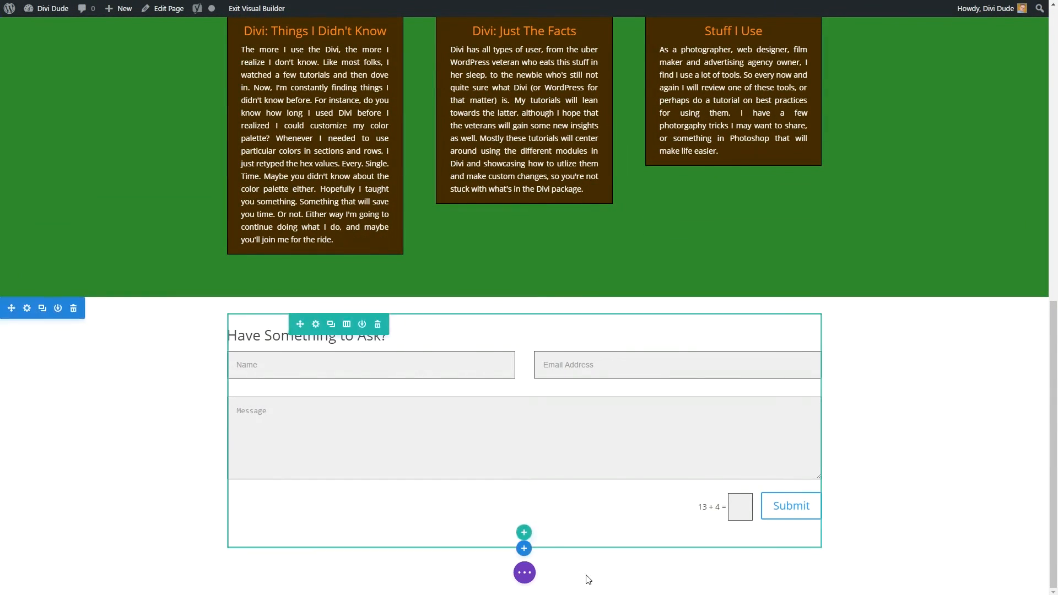
{"action": "mouse_move", "coordinate": [525, 542]}
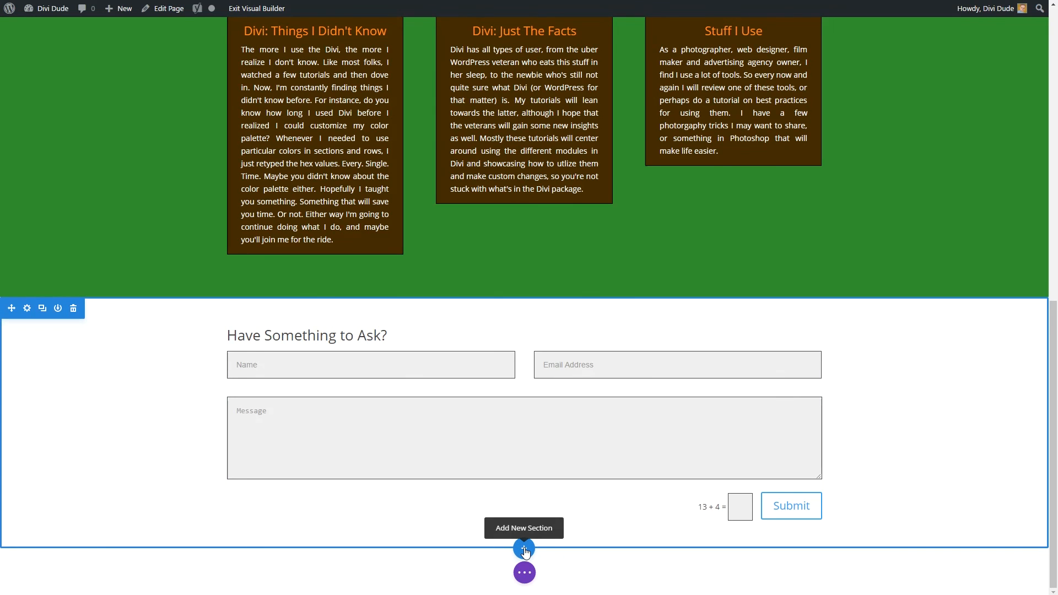
{"action": "left_click", "coordinate": [525, 550]}
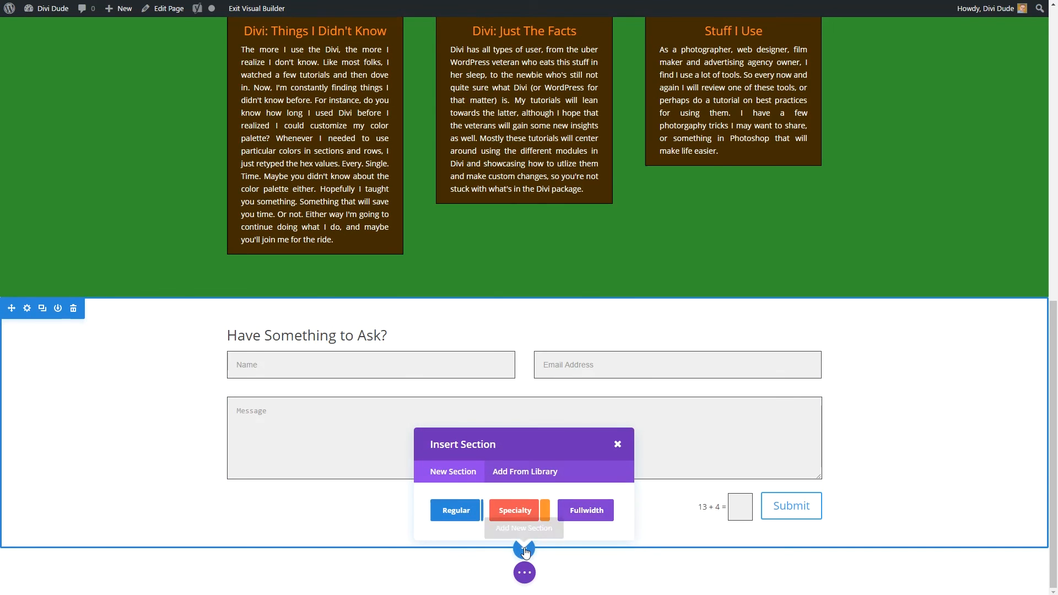
{"action": "left_click", "coordinate": [452, 574]}
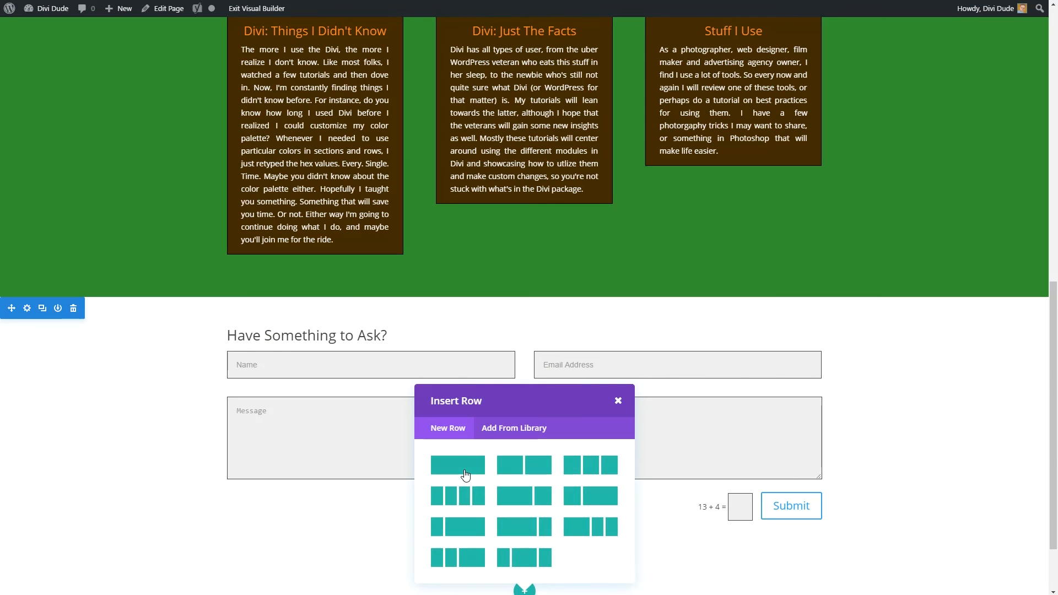
{"action": "left_click", "coordinate": [464, 466]}
{"action": "type", "text": "tex"}
{"action": "left_click", "coordinate": [471, 512]}
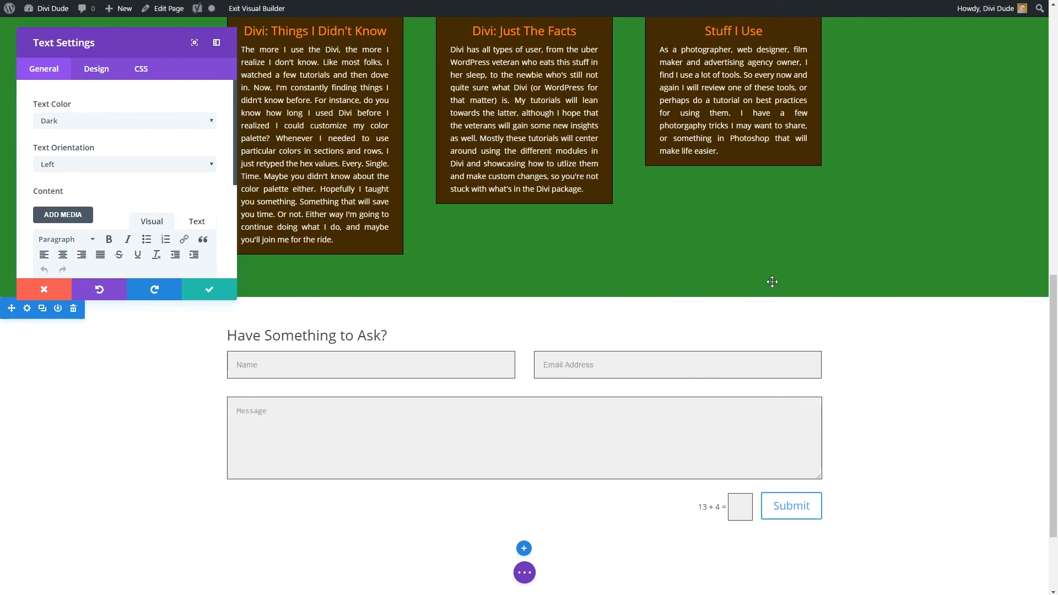
{"action": "scroll", "coordinate": [570, 512], "scroll_direction": "down", "scroll_amount": 2}
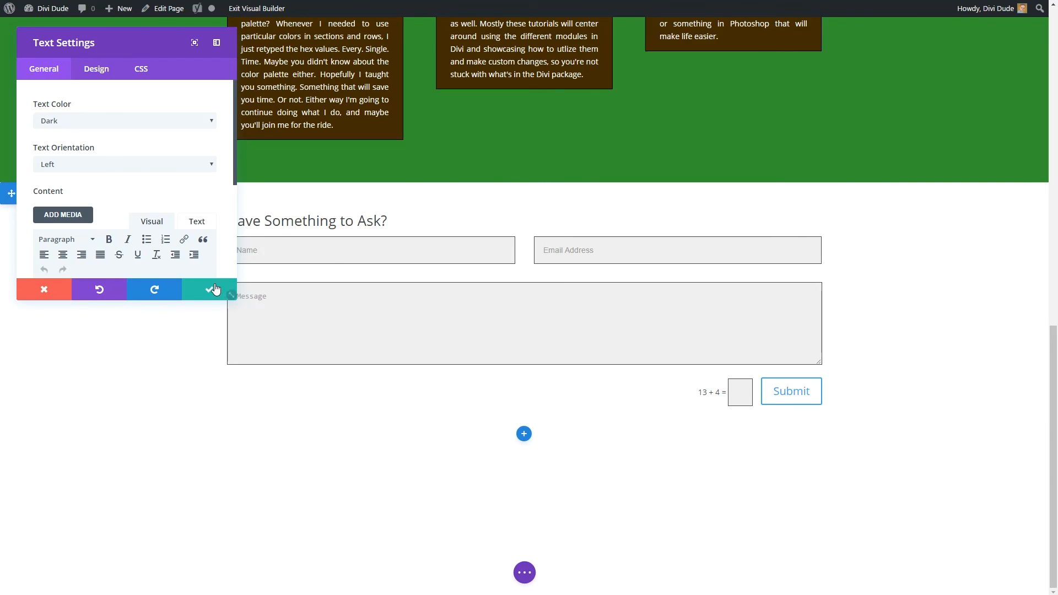
{"action": "left_click", "coordinate": [215, 296]}
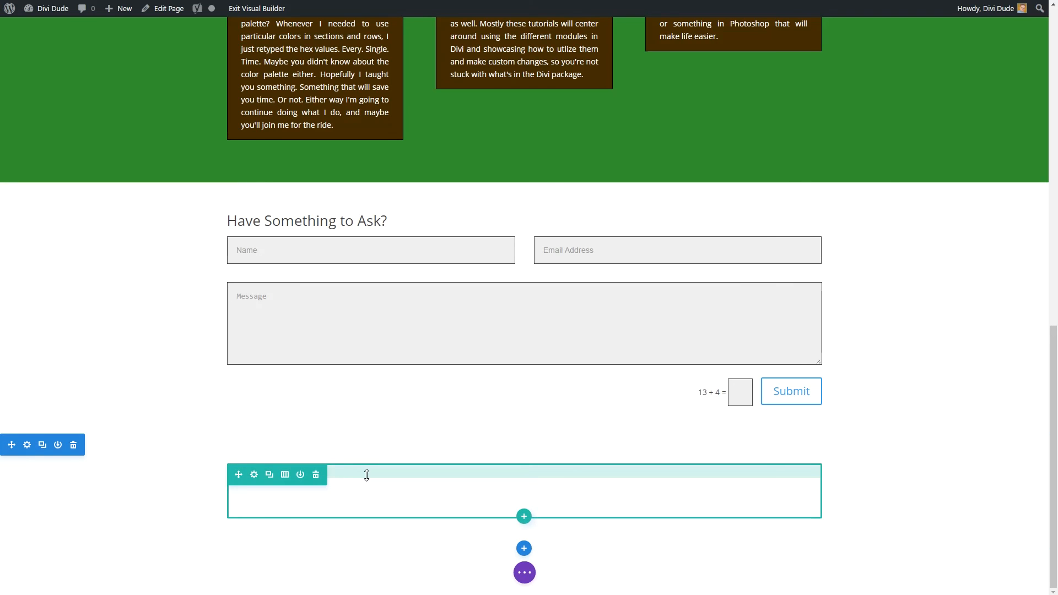
{"action": "left_click", "coordinate": [367, 489]}
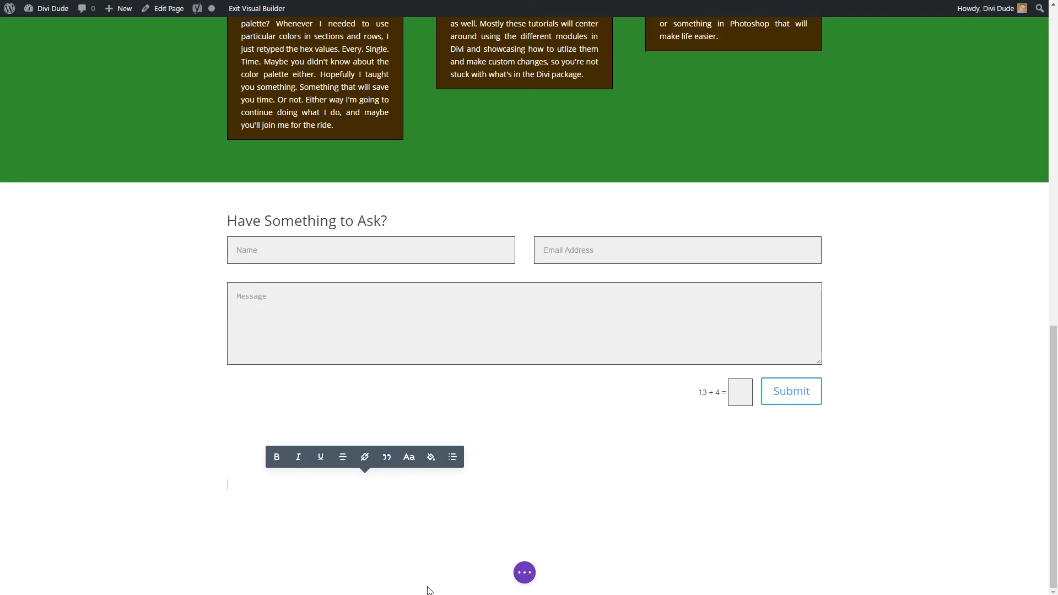
{"action": "type", "text": "Affiliate tdfgg"}
{"action": "key", "text": "BackSpace"}
{"action": "key", "text": "BackSpace"}
{"action": "key", "text": "BackSpace"}
{"action": "key", "text": "BackSpace"}
{"action": "key", "text": "BackSpace"}
{"action": "key", "text": "BackSpace"}
{"action": "key", "text": "BackSpace"}
{"action": "key", "text": "BackSpace"}
{"action": "key", "text": "BackSpace"}
{"action": "key", "text": "BackSpace"}
{"action": "key", "text": "BackSpace"}
{"action": "key", "text": "BackSpace"}
{"action": "key", "text": "BackSpace"}
{"action": "key", "text": "BackSpace"}
{"action": "key", "text": "BackSpace"}
{"action": "key", "text": "BackSpace"}
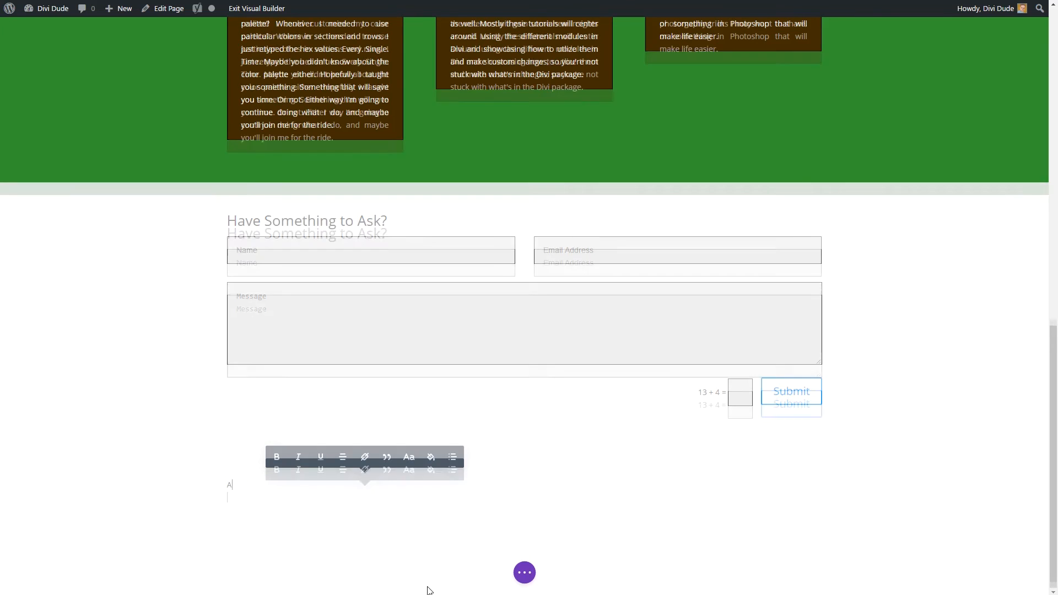
Enter "Affiliate marketer: Which means when you click a link and purchase an item, I will receive a commission. Thank you for your support." as the text
{"action": "type", "text": "Affiliate marketer: Which means when you click a link and purchase an item, I will receive a commission. Thank you for your support."}
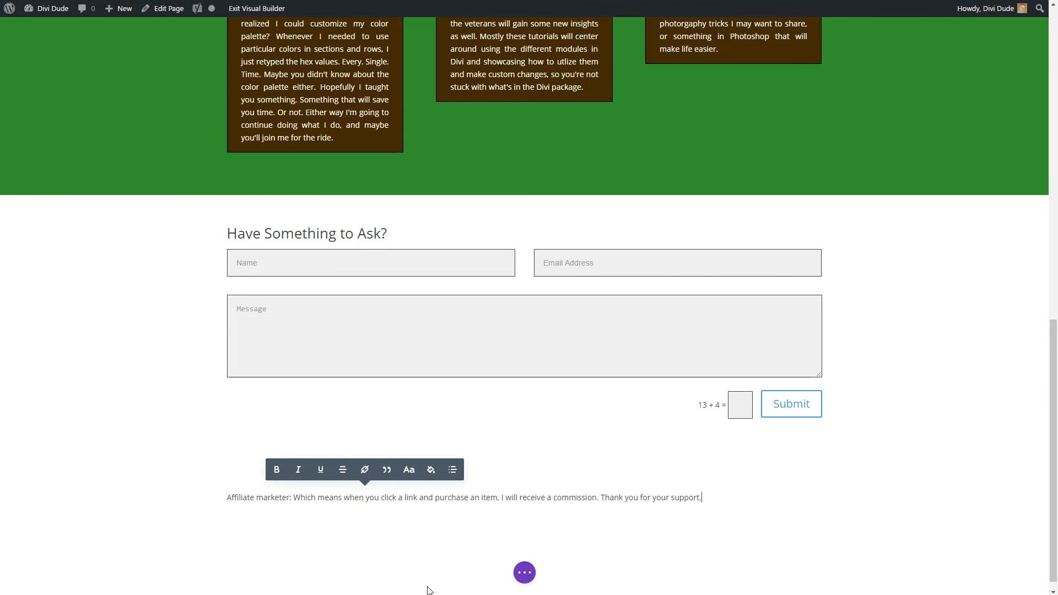
{"action": "left_click", "coordinate": [491, 526]}
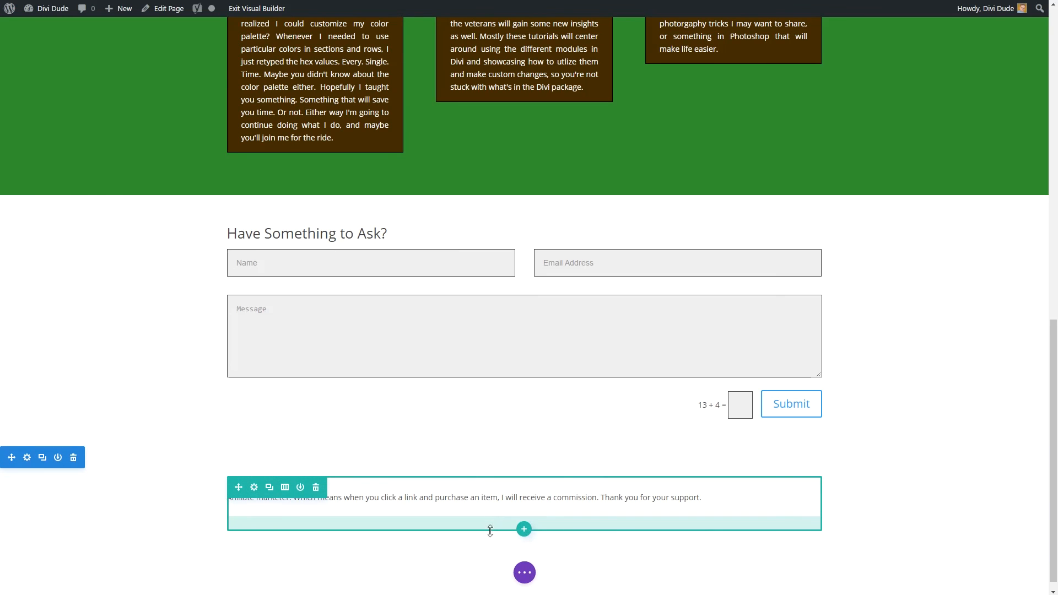
Reduce the padding below the affiliate text and the gap between the contact form and that text
{"action": "left_click_drag", "start_coordinate": [490, 530], "coordinate": [495, 511]}
{"action": "left_click_drag", "start_coordinate": [504, 553], "coordinate": [512, 532]}
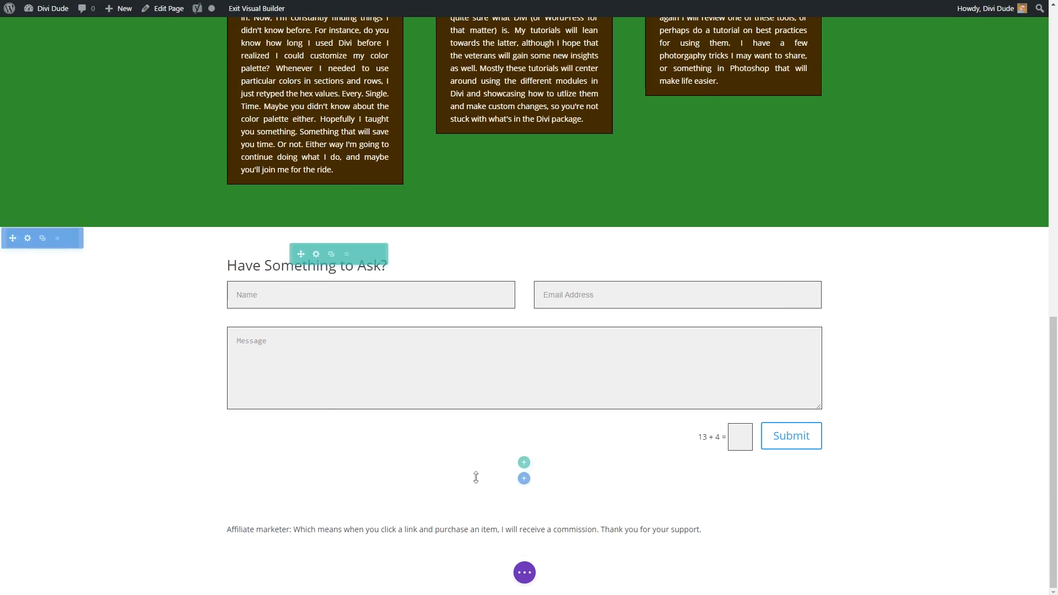
{"action": "mouse_move", "coordinate": [475, 483]}
{"action": "left_mouse_down"}
{"action": "mouse_move", "coordinate": [475, 496]}
{"action": "mouse_move", "coordinate": [481, 468]}
{"action": "left_mouse_up"}
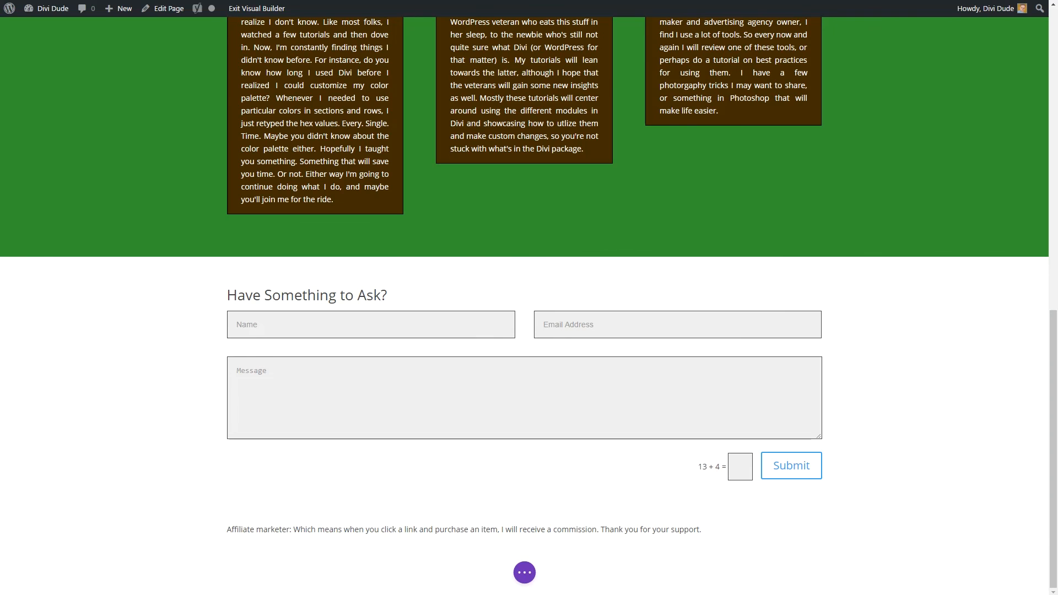
Publish the page and exit the Visual Builder
{"action": "left_click", "coordinate": [524, 573]}
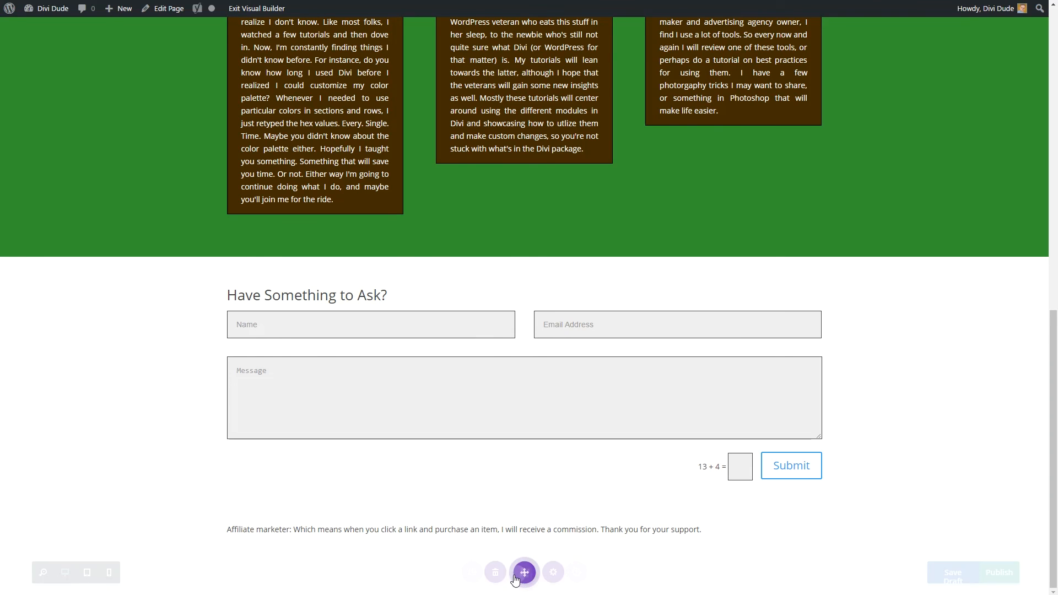
{"action": "left_click", "coordinate": [1010, 574]}
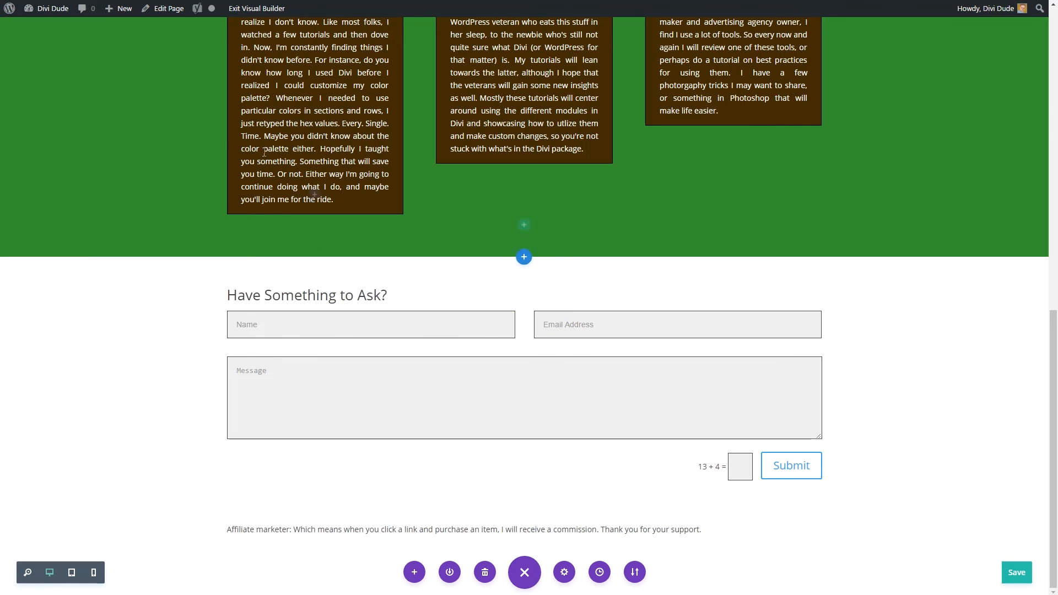
{"action": "left_click", "coordinate": [270, 9]}
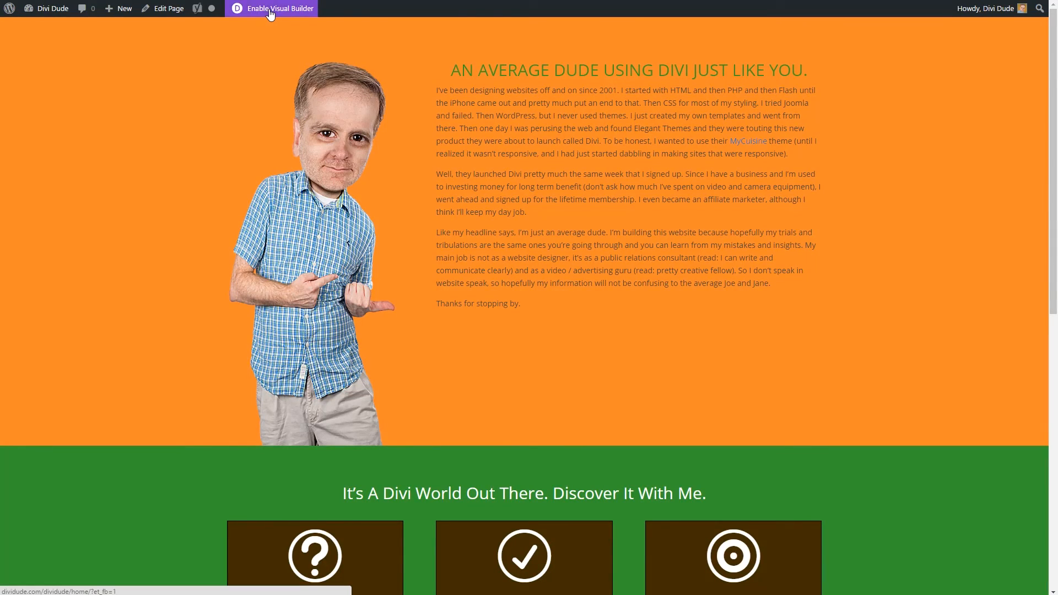
Review the published page from the orange introduction through the blurbs and contact form to the affiliate text
{"action": "scroll", "coordinate": [741, 147], "scroll_direction": "down", "scroll_amount": 1}
{"action": "scroll", "coordinate": [740, 148], "scroll_direction": "up", "scroll_amount": 1}
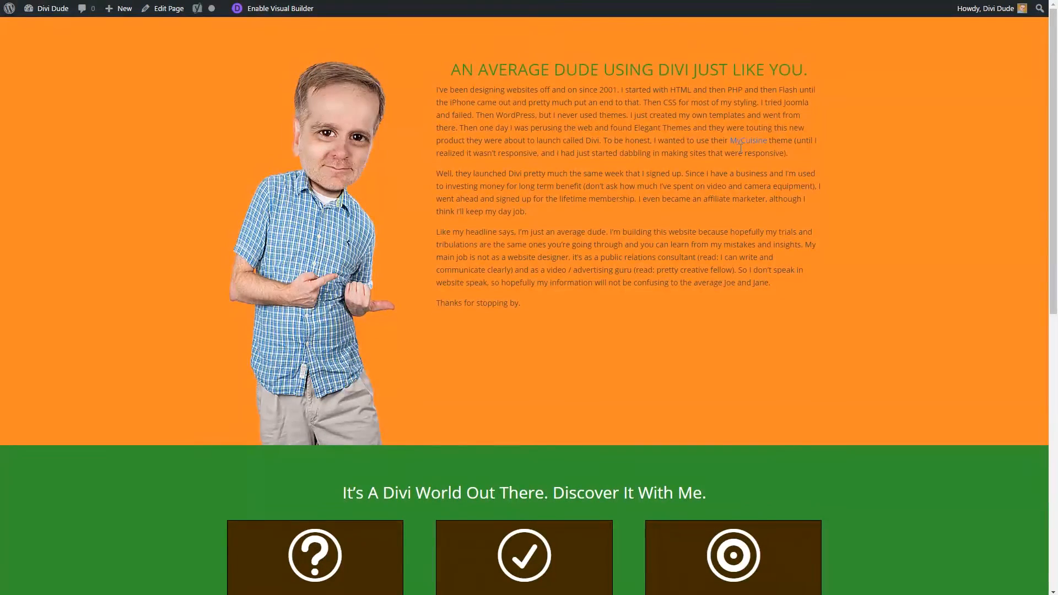
{"action": "scroll", "coordinate": [883, 521], "scroll_direction": "down", "scroll_amount": 10}
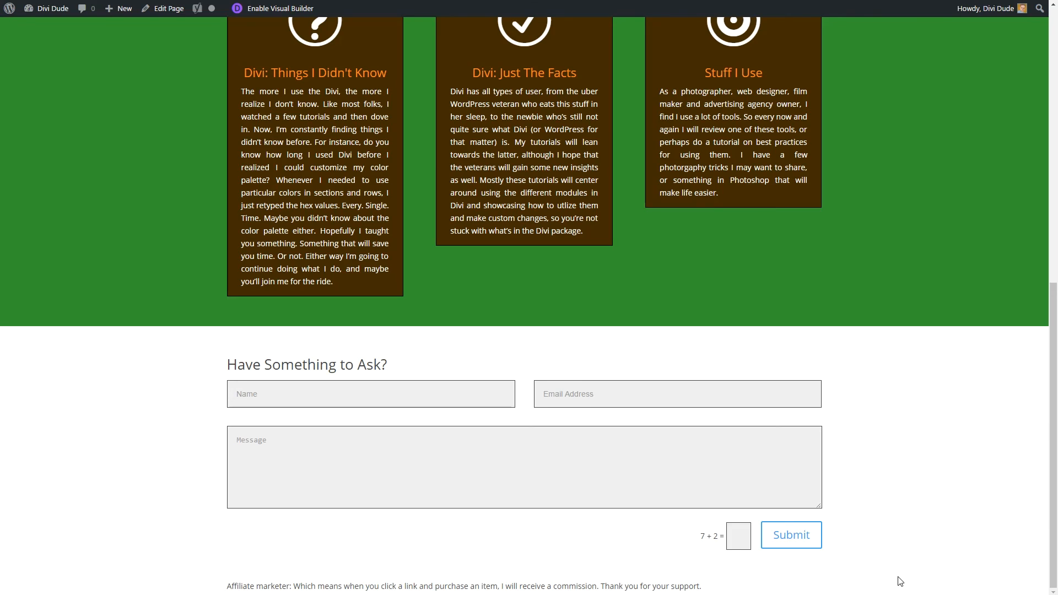
{"action": "scroll", "coordinate": [900, 581], "scroll_direction": "up", "scroll_amount": 10}
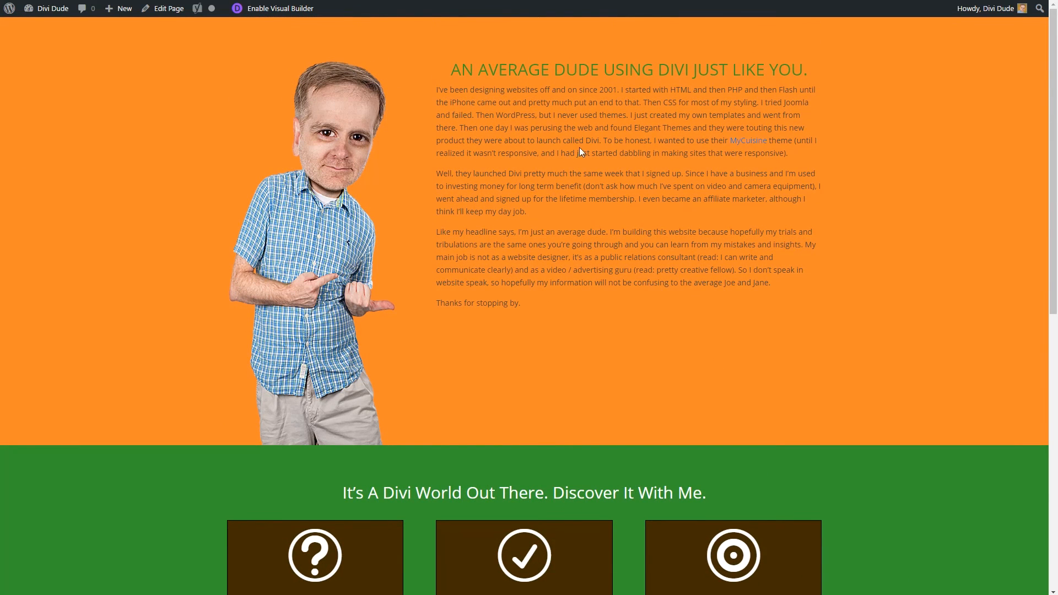
{"action": "scroll", "coordinate": [695, 336], "scroll_direction": "down", "scroll_amount": 3}
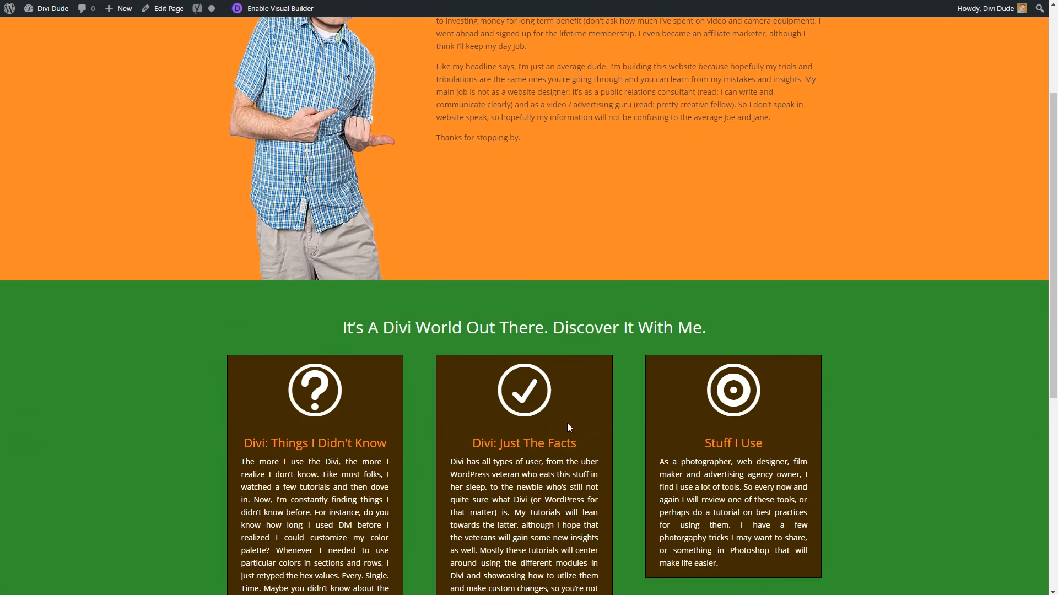
{"action": "scroll", "coordinate": [579, 379], "scroll_direction": "up", "scroll_amount": 3}
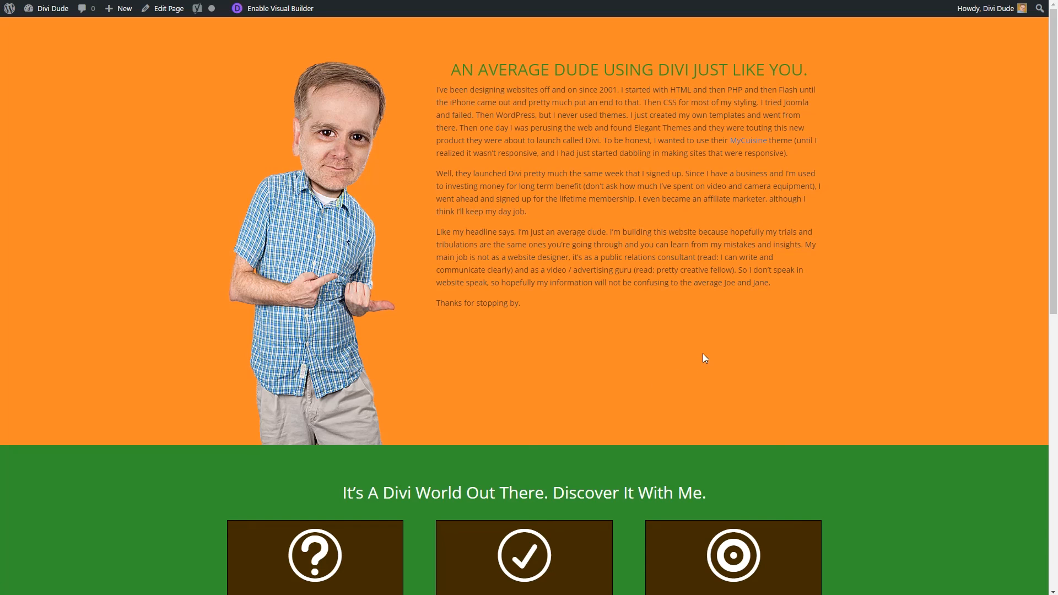
{"action": "scroll", "coordinate": [703, 355], "scroll_direction": "down", "scroll_amount": 10}
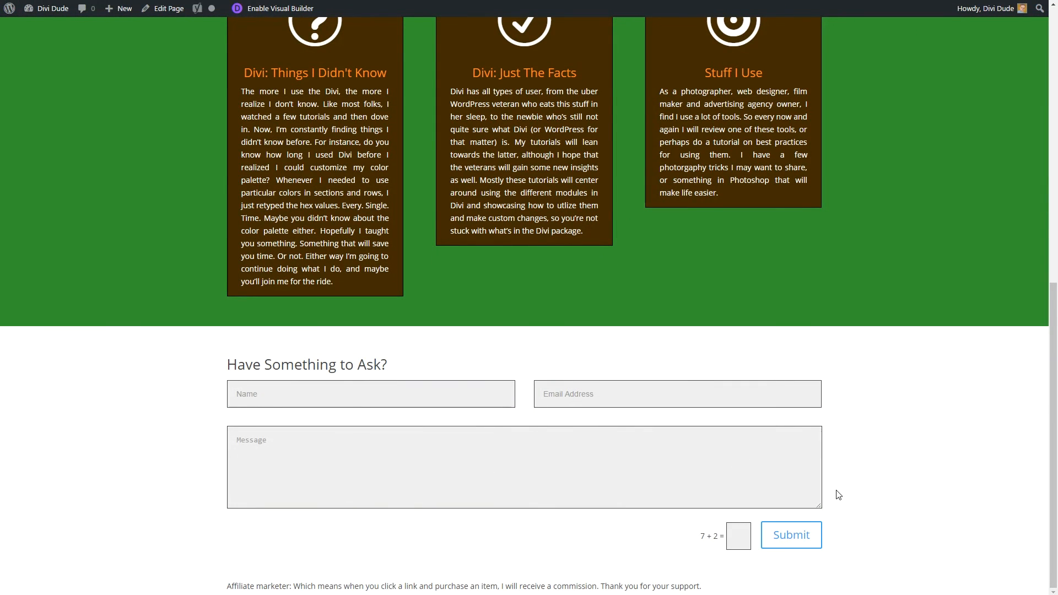
{"action": "scroll", "coordinate": [838, 495], "scroll_direction": "up", "scroll_amount": 10}
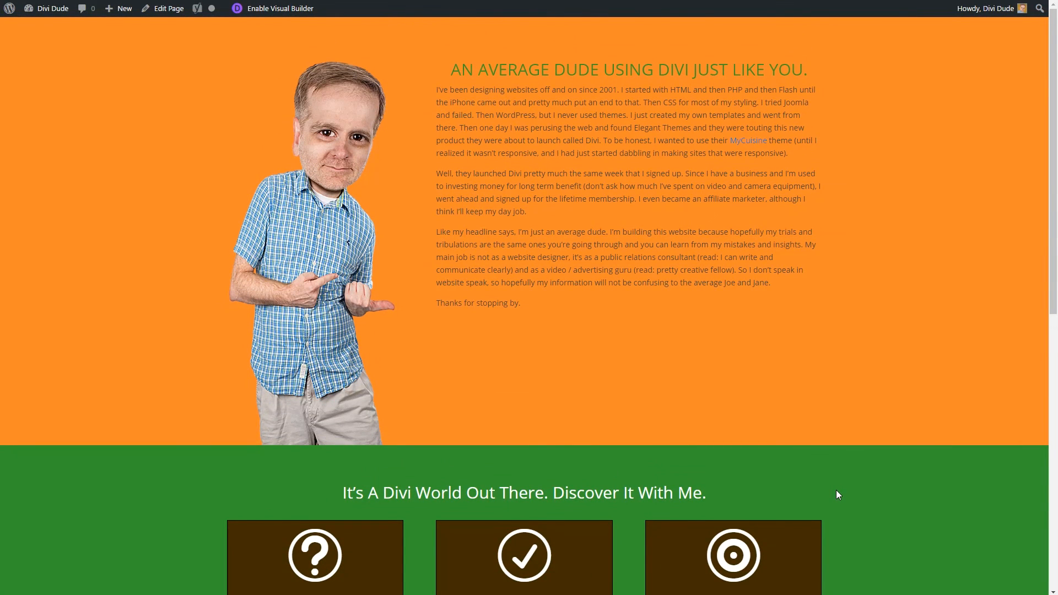